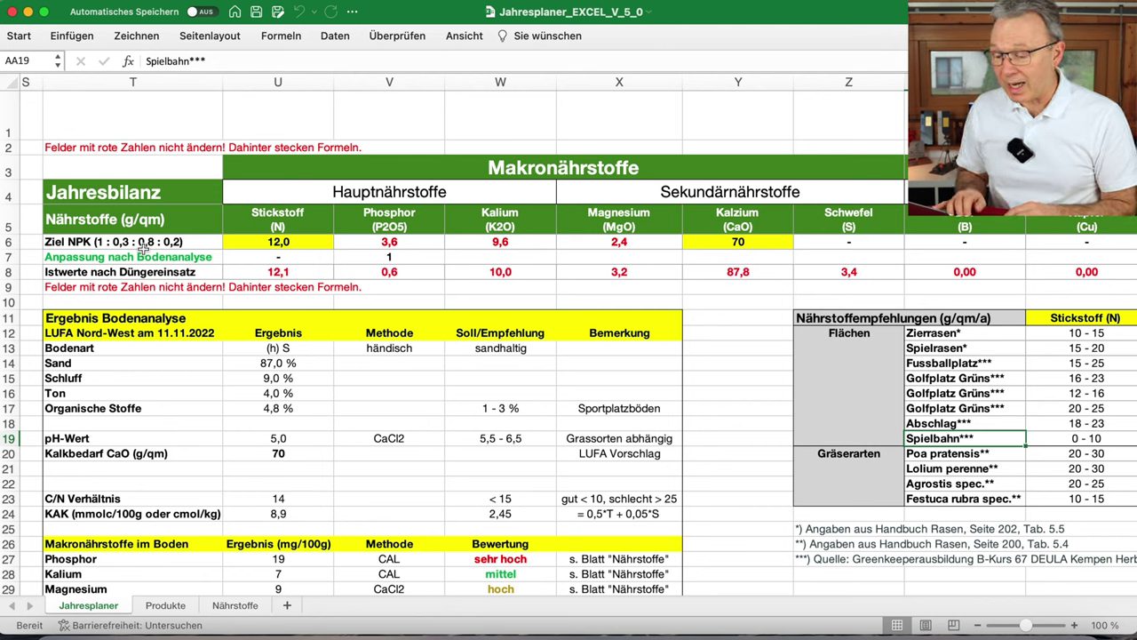
- Set the yearly nitrogen (N) target in the Jahresbilanz table's Ziel NPK row to 20 g/qm
left_click(295, 243)
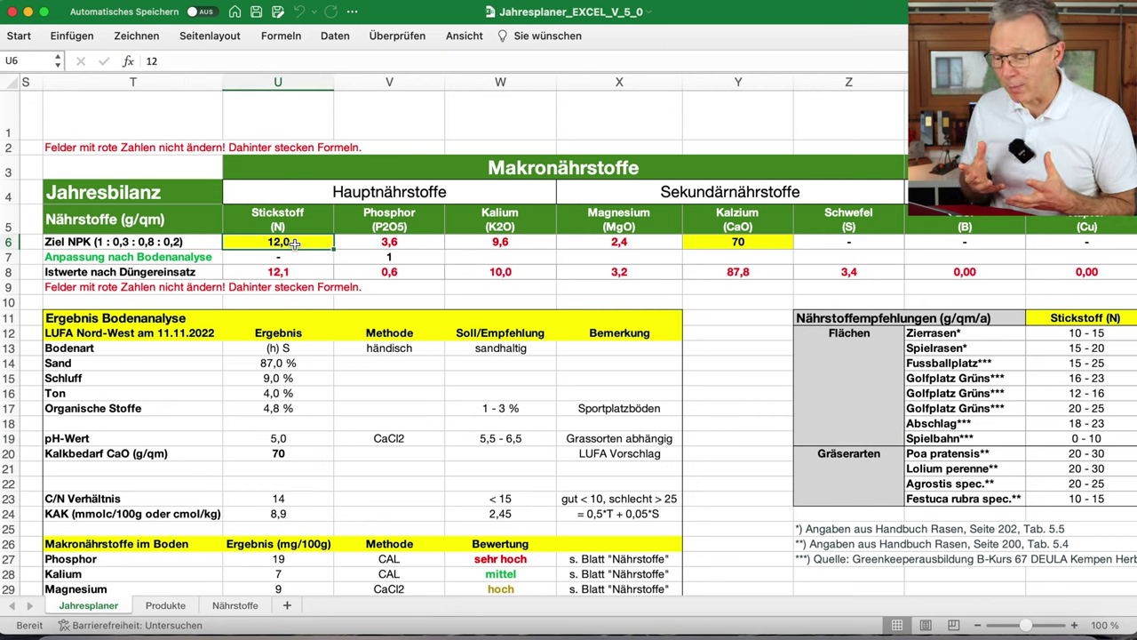
type("18")
key("BackSpace")
key("BackSpace")
type("20")
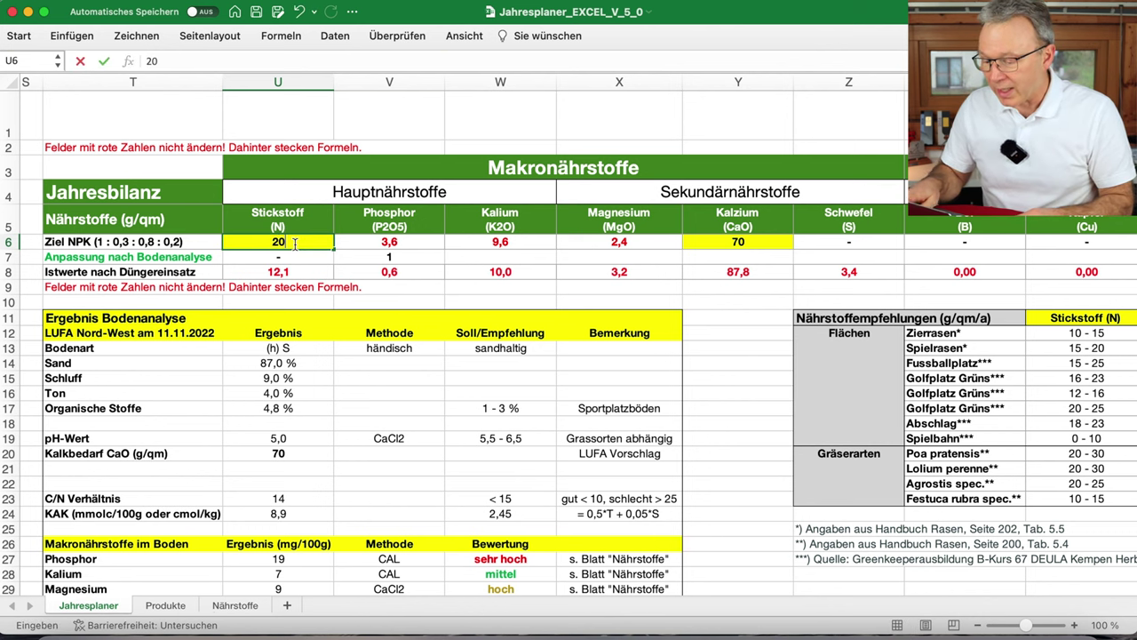
key("Return")
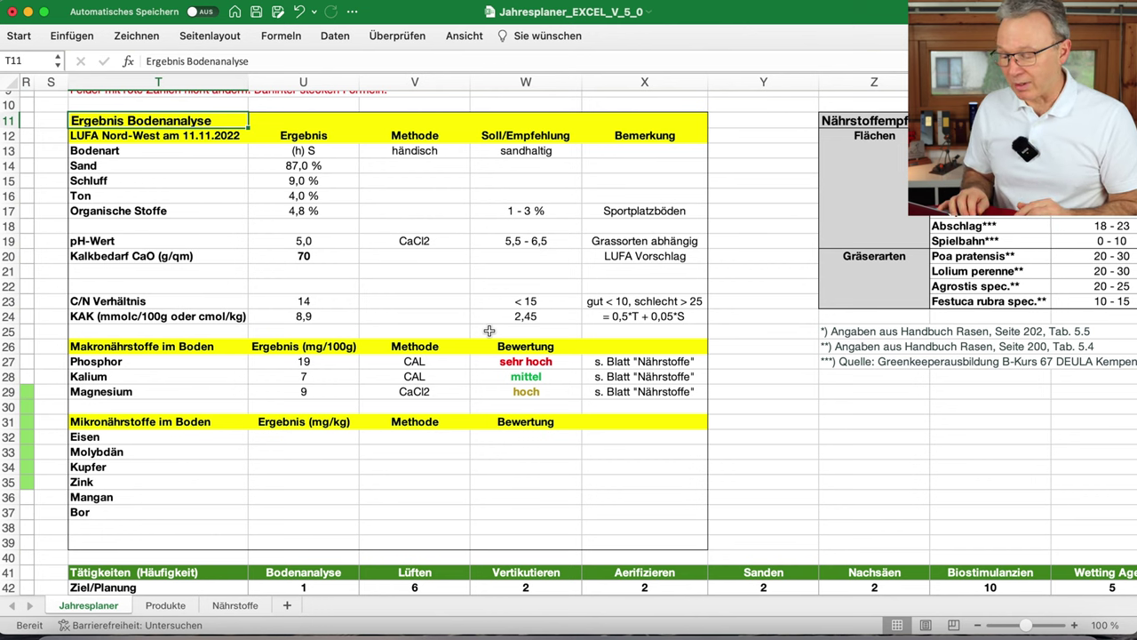
- Review the Jahresbilanz nutrient targets and actual values, the activity and cost tables, and the Nährstoffe chart on the Jahresplaner sheet
scroll(488, 330, "up", 5)
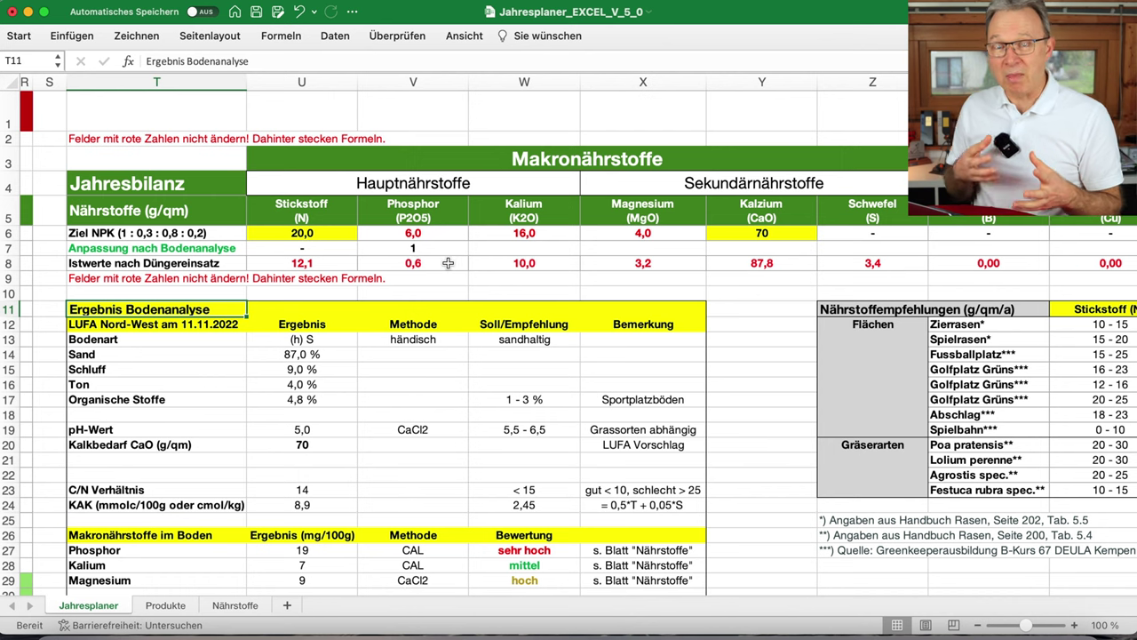
scroll(449, 263, "right", 10)
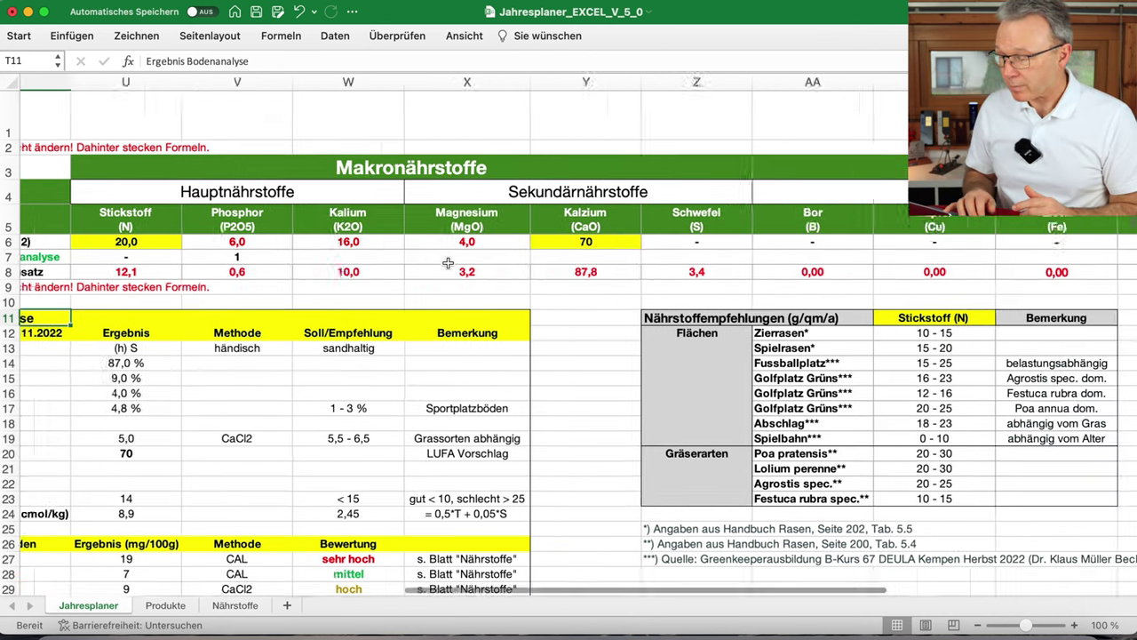
scroll(449, 263, "left", 10)
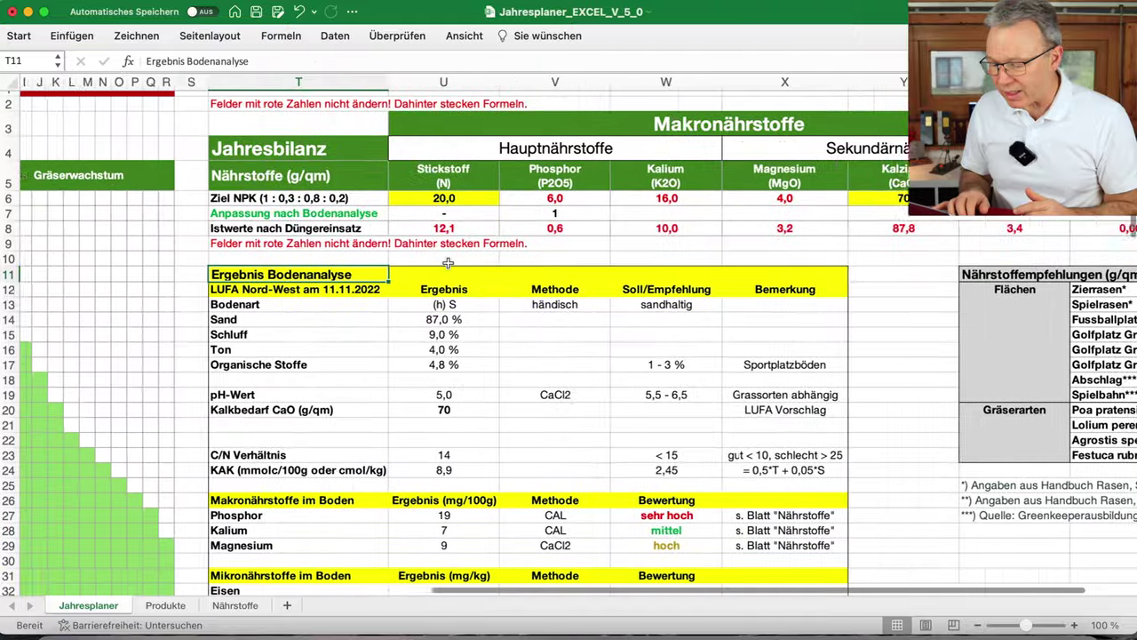
scroll(449, 263, "down", 8)
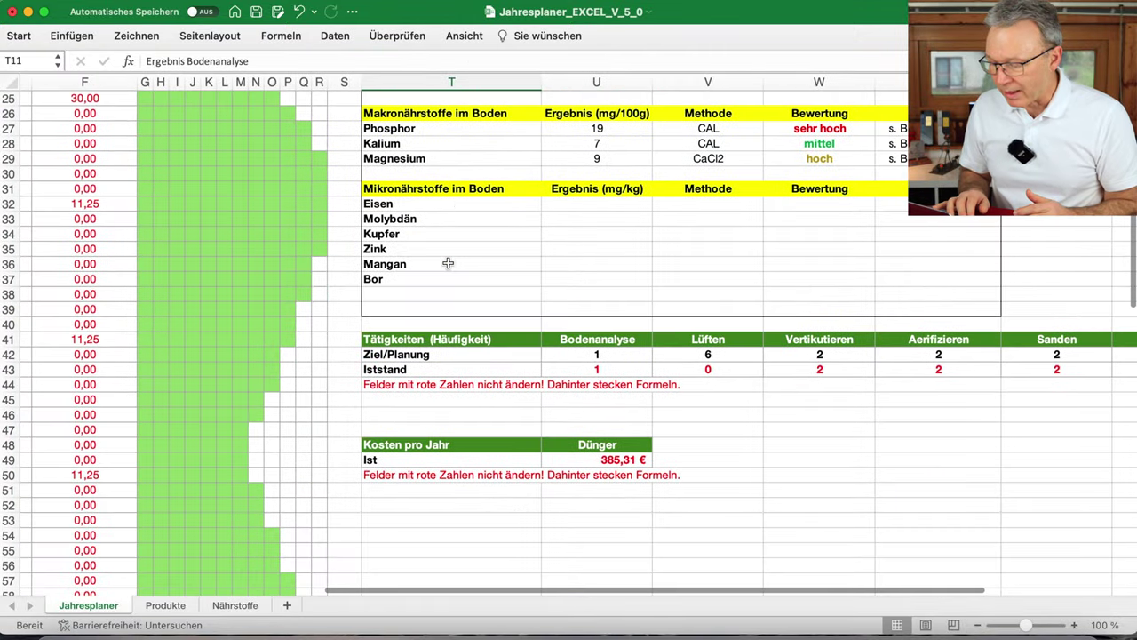
scroll(448, 263, "down", 8)
scroll(449, 263, "down", 4)
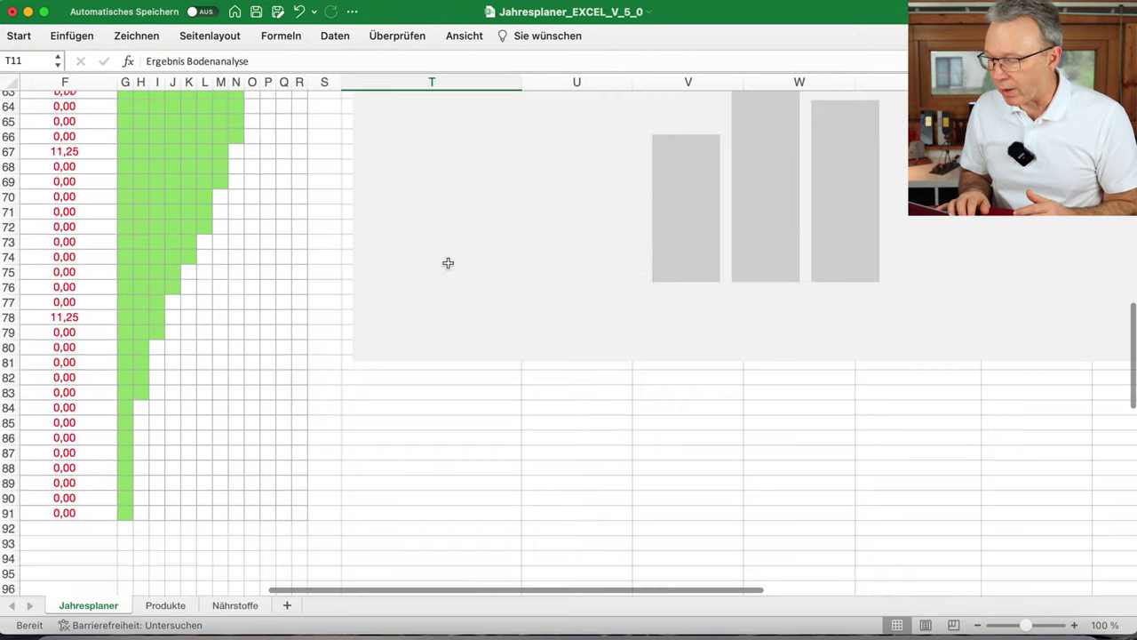
scroll(449, 263, "right", 8)
scroll(449, 263, "up", 3)
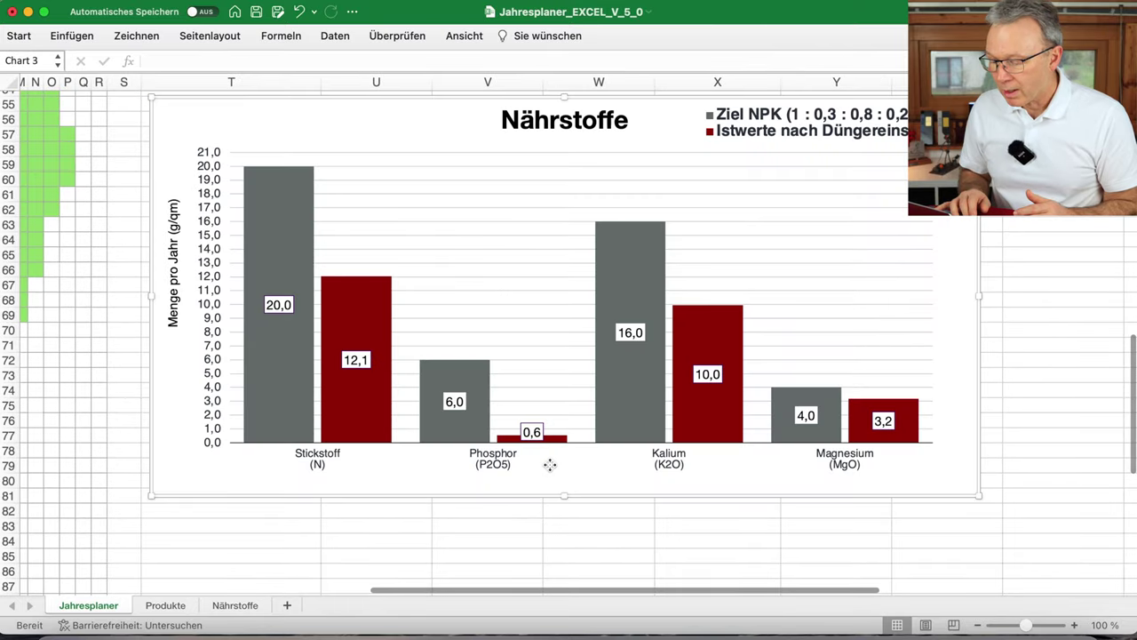
left_click(550, 498)
scroll(518, 542, "up", 3)
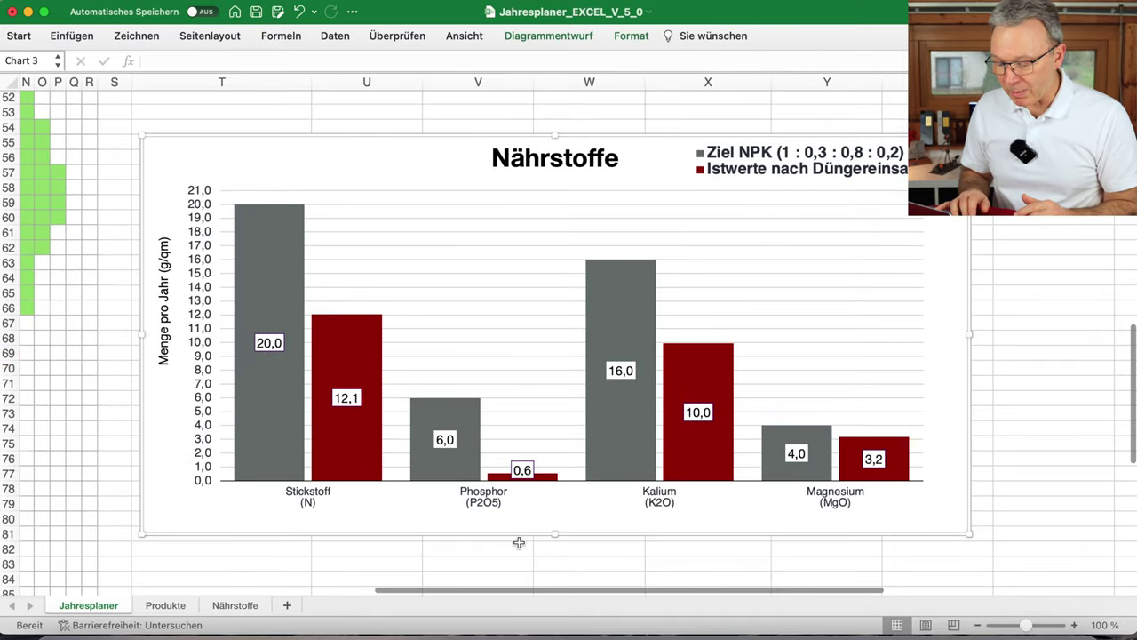
- Examine the fertilizer list on the Produkte sheet, focusing on the Bemerkung column entries such as Nitrifikationshemmstoff
left_click(169, 606)
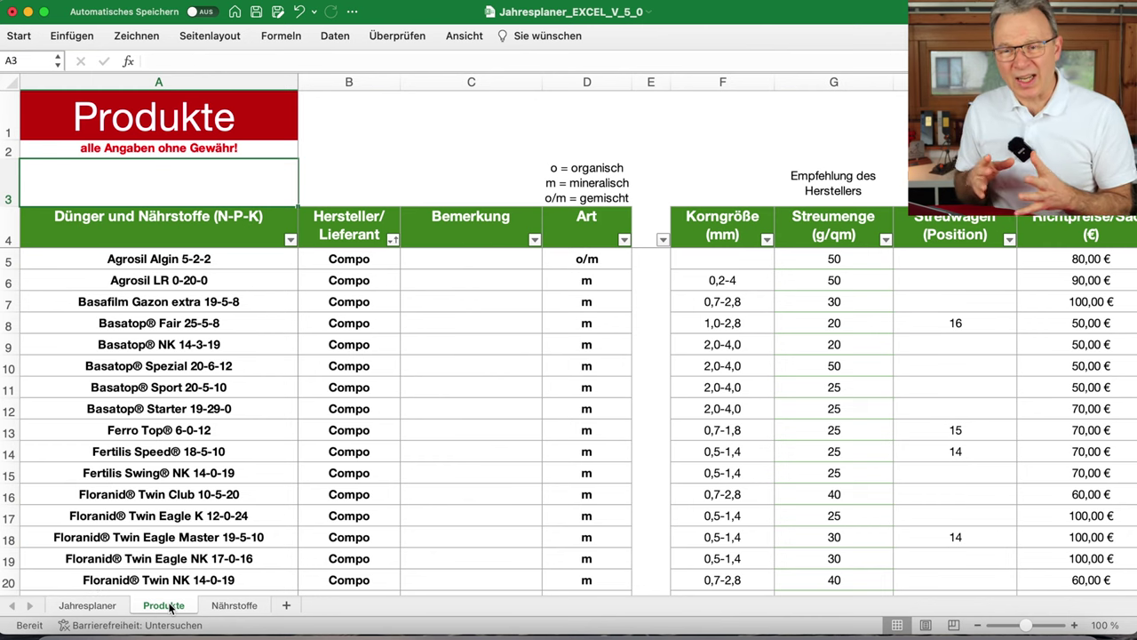
left_click(488, 226)
scroll(488, 333, "down", 6)
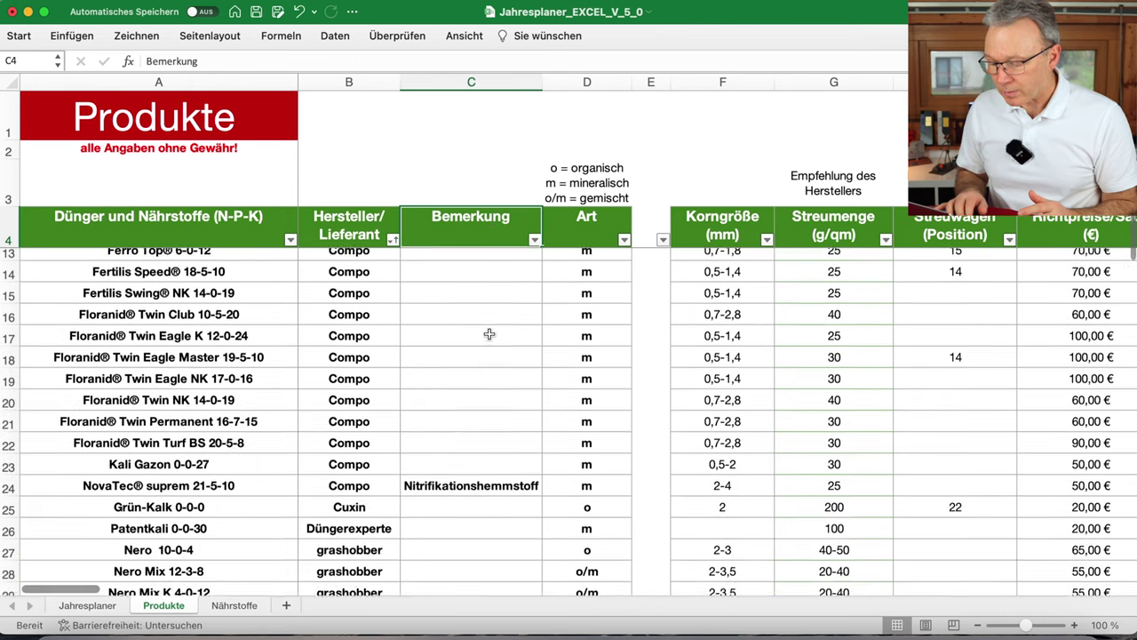
scroll(489, 333, "down", 3)
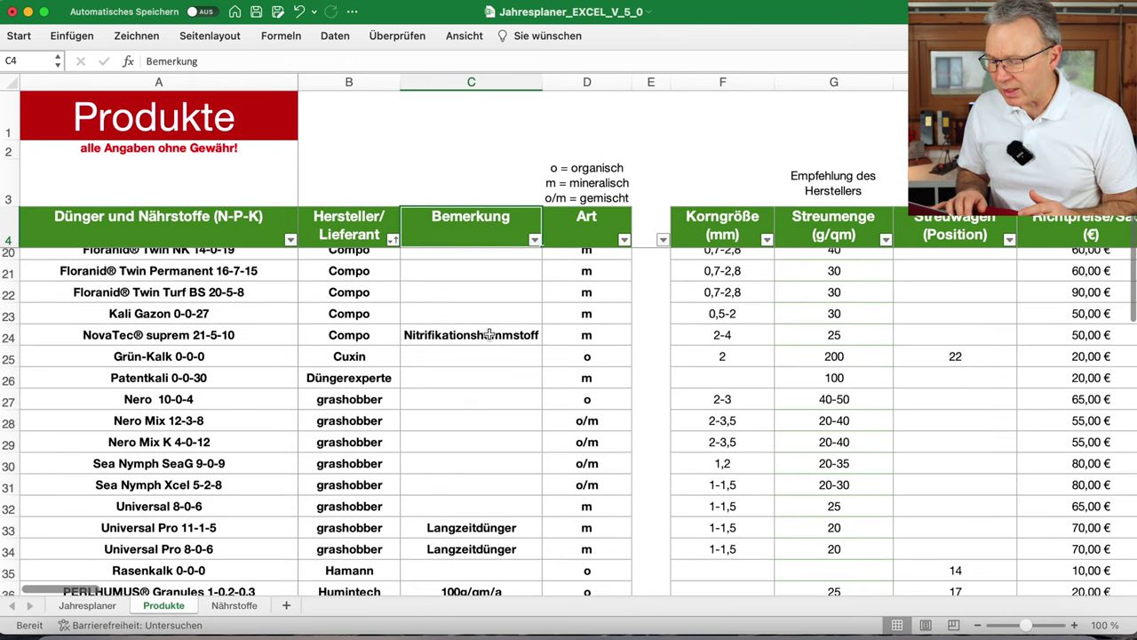
left_click(466, 336)
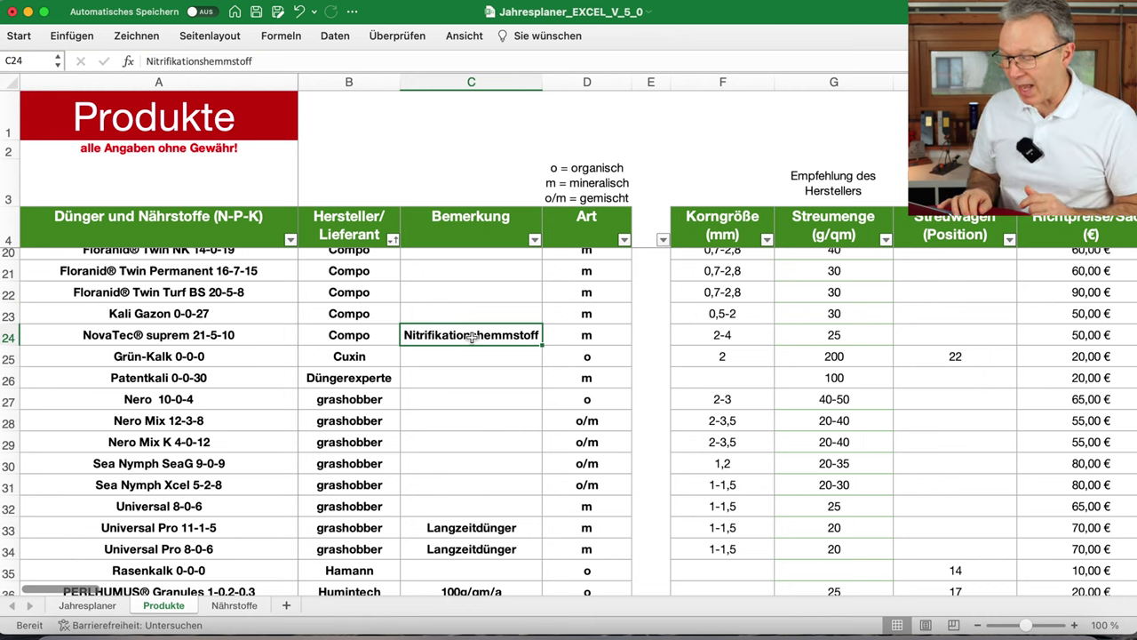
scroll(470, 336, "down", 5)
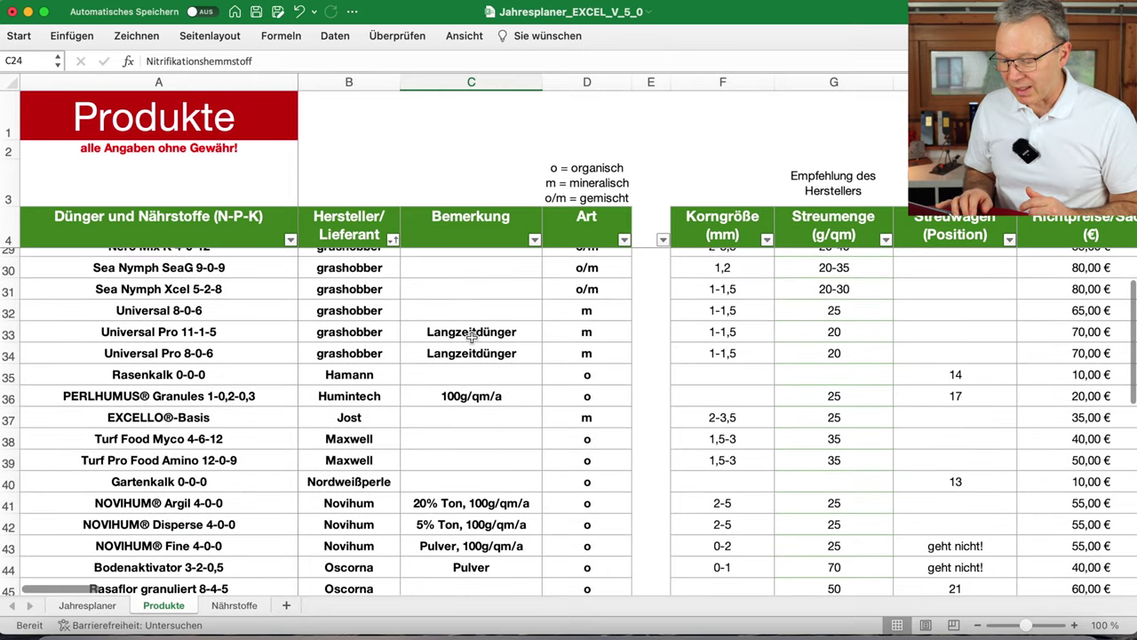
scroll(465, 427, "down", 1)
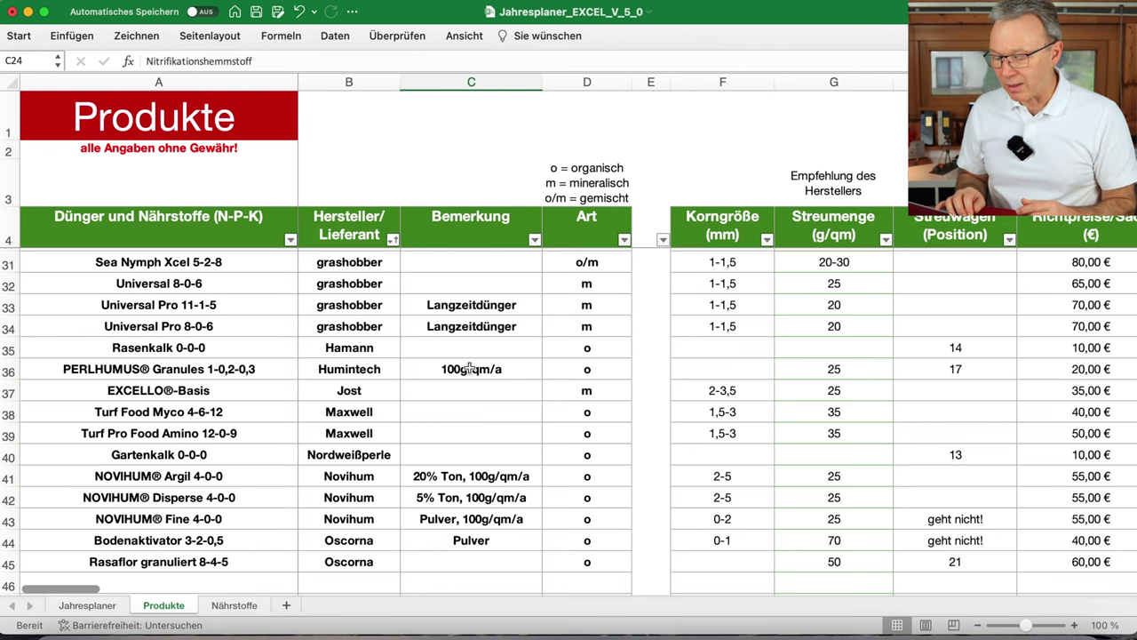
scroll(471, 369, "down", 1)
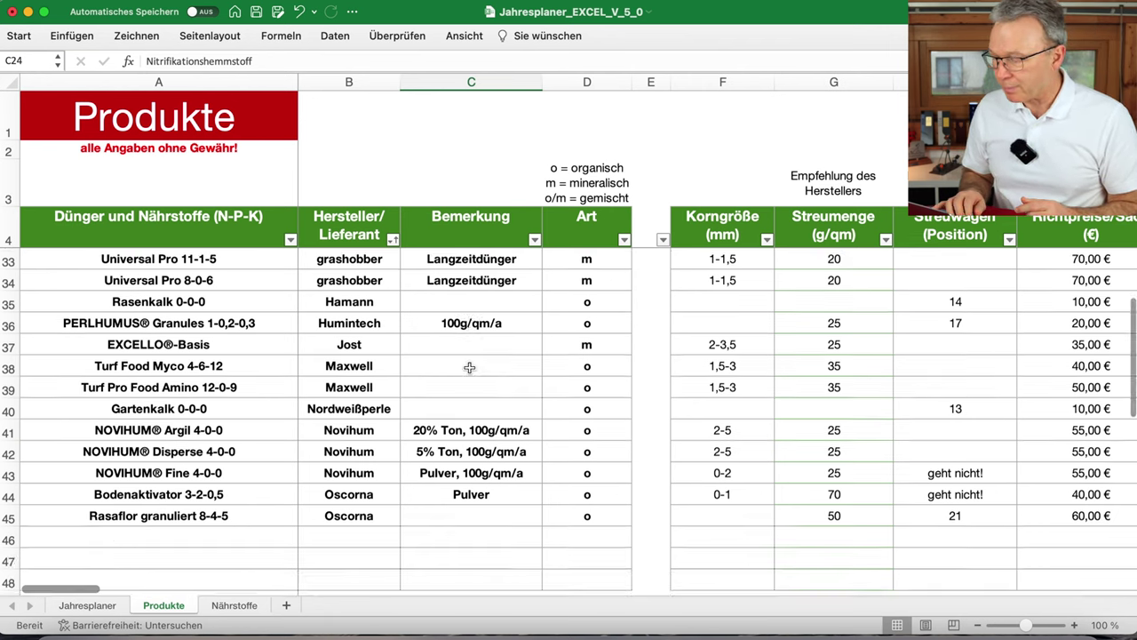
- Look over the Produkte list's columns for grain size, spreading rate, spreader position, price and bag weight
scroll(469, 368, "up", 8)
scroll(469, 367, "up", 4)
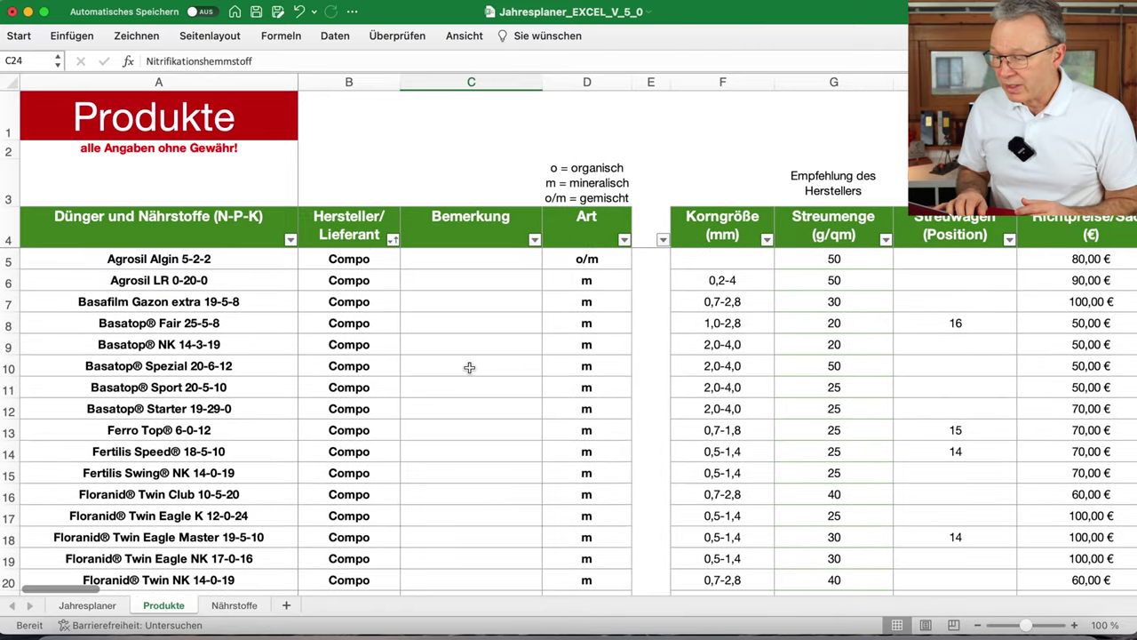
scroll(469, 367, "right", 5)
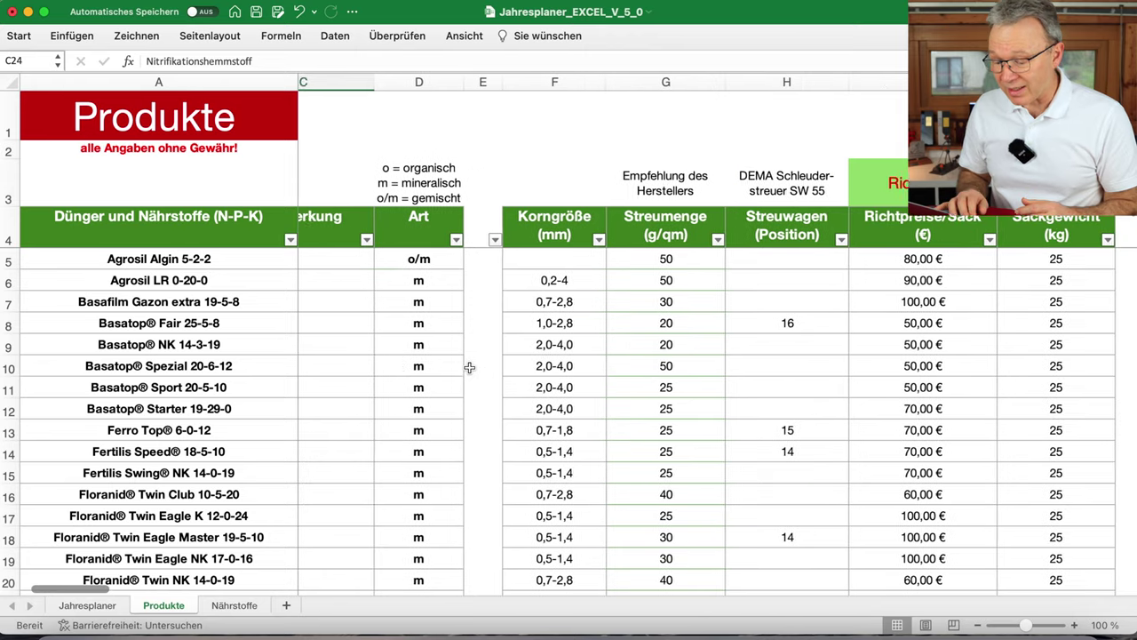
scroll(469, 367, "left", 5)
scroll(469, 367, "down", 5)
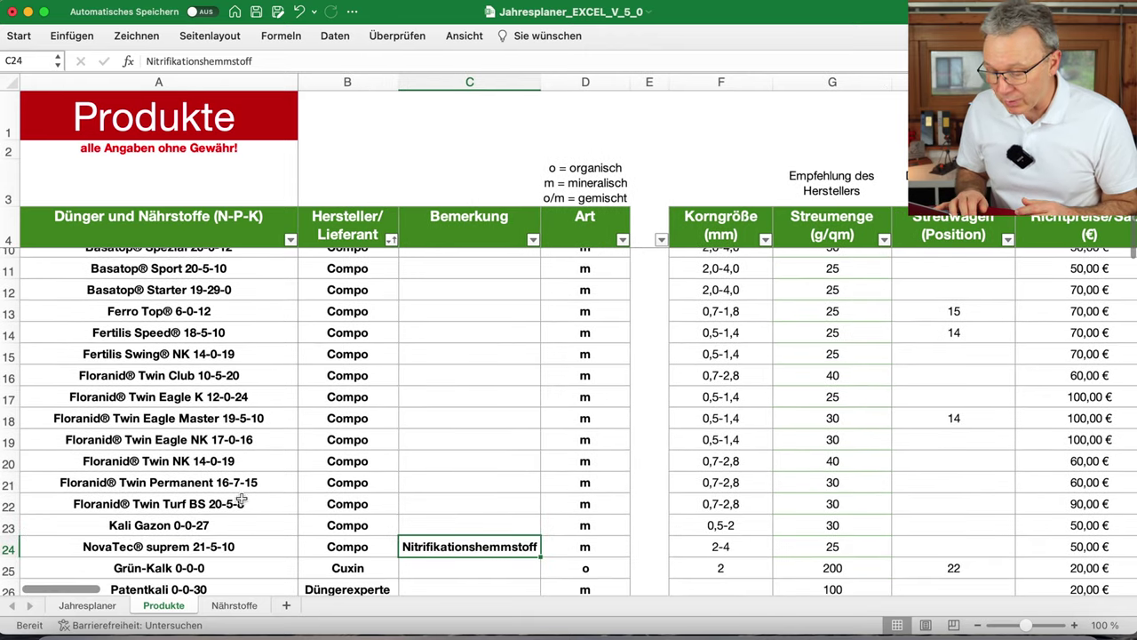
- Show the Nährstoffe sheet at 100 % zoom and examine its Hauptnährstoffe and Mikronährstoffe rating tables
left_click(236, 605)
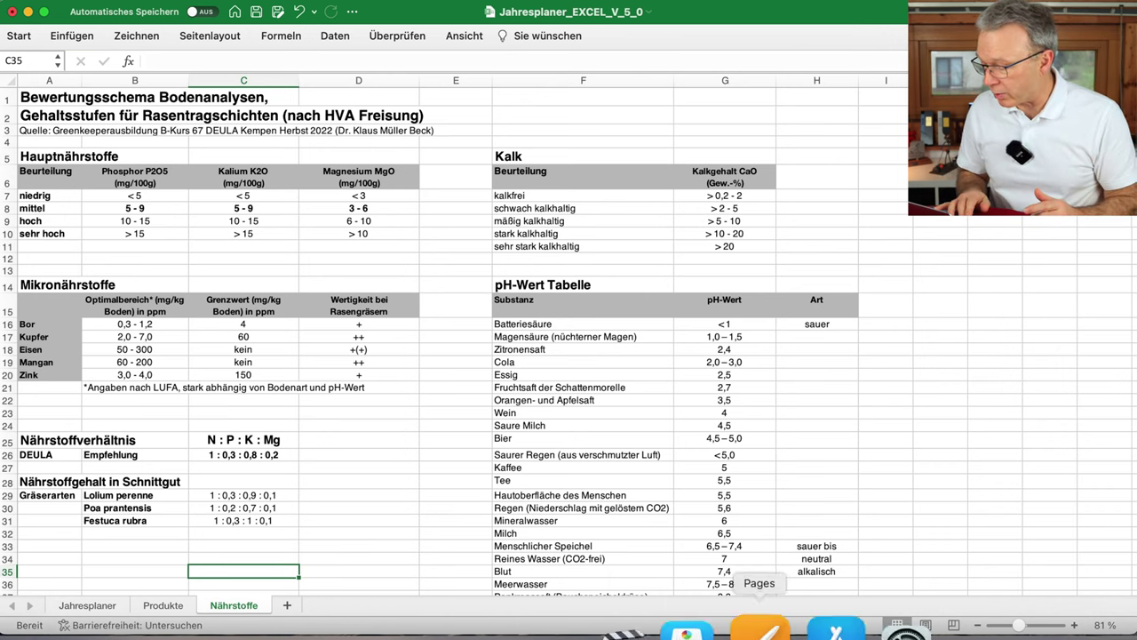
left_click(1074, 625)
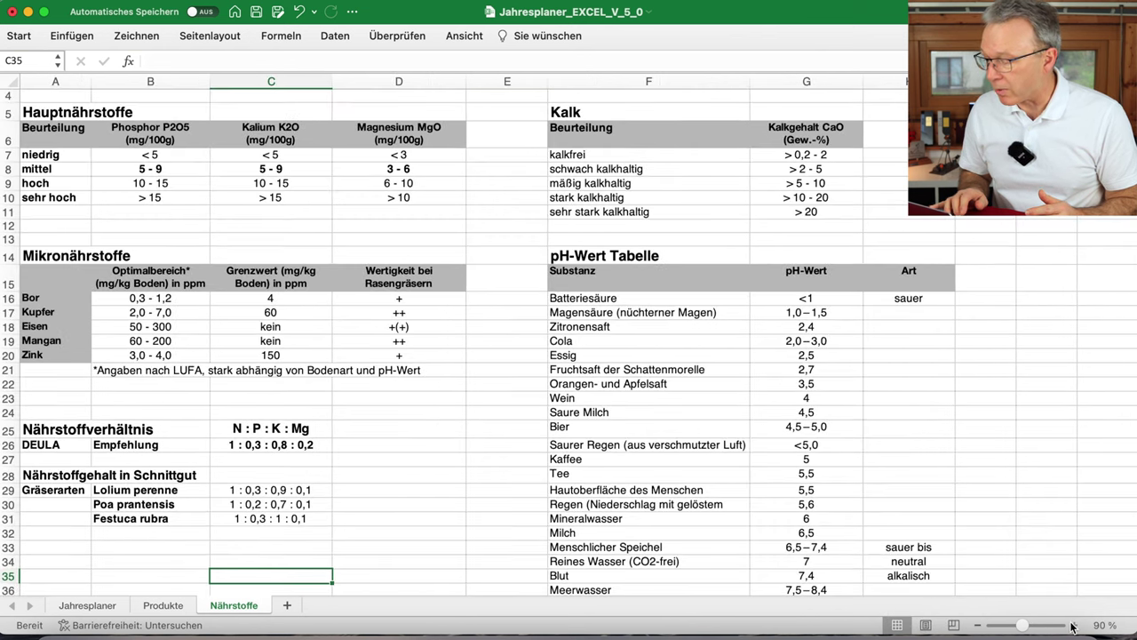
left_click(1073, 625)
scroll(626, 491, "up", 5)
scroll(622, 490, "left", 1)
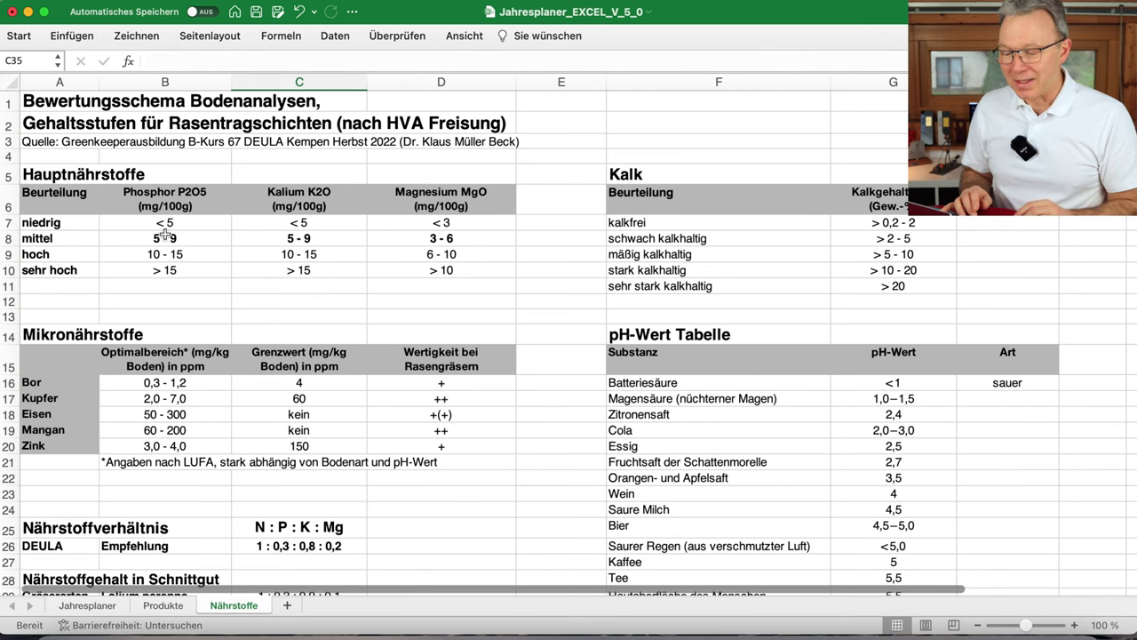
scroll(151, 294, "down", 5)
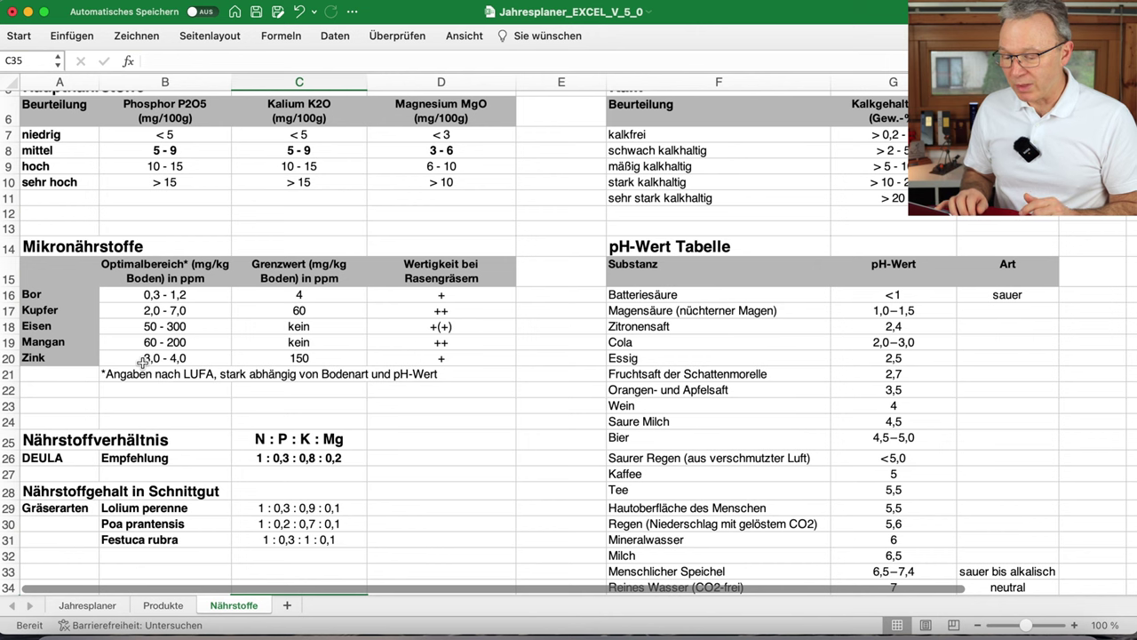
scroll(142, 362, "down", 10)
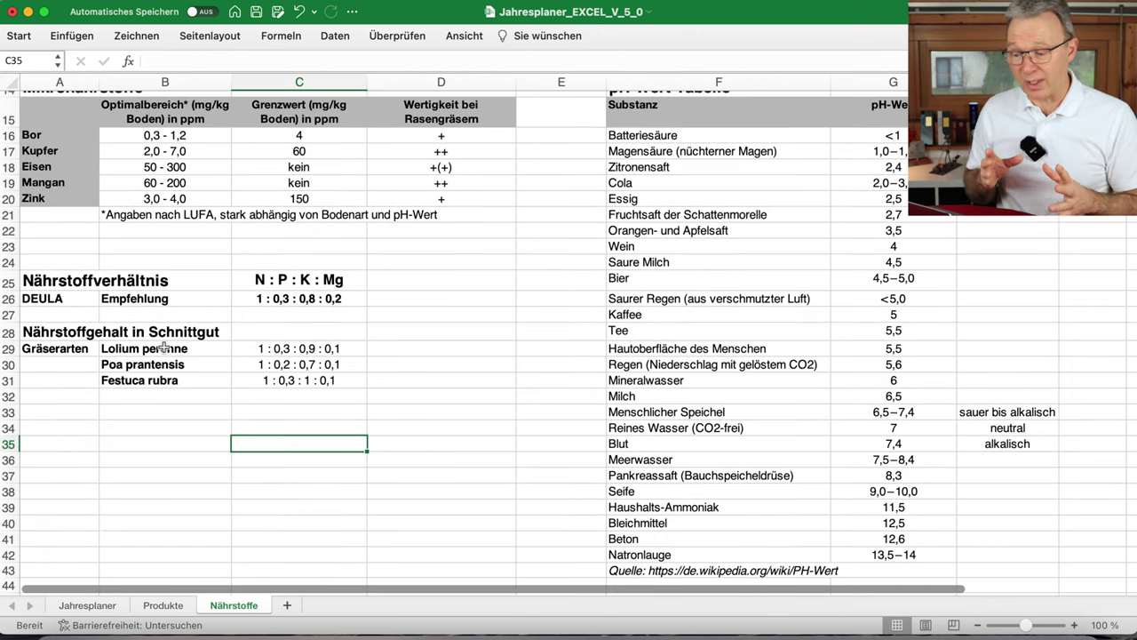
- Examine the DEULA nutrient ratio recommendation and the clippings' nutrient ratios for Lolium perenne, Poa prantensis and Festuca rubra
left_click_drag(55, 299, 294, 299)
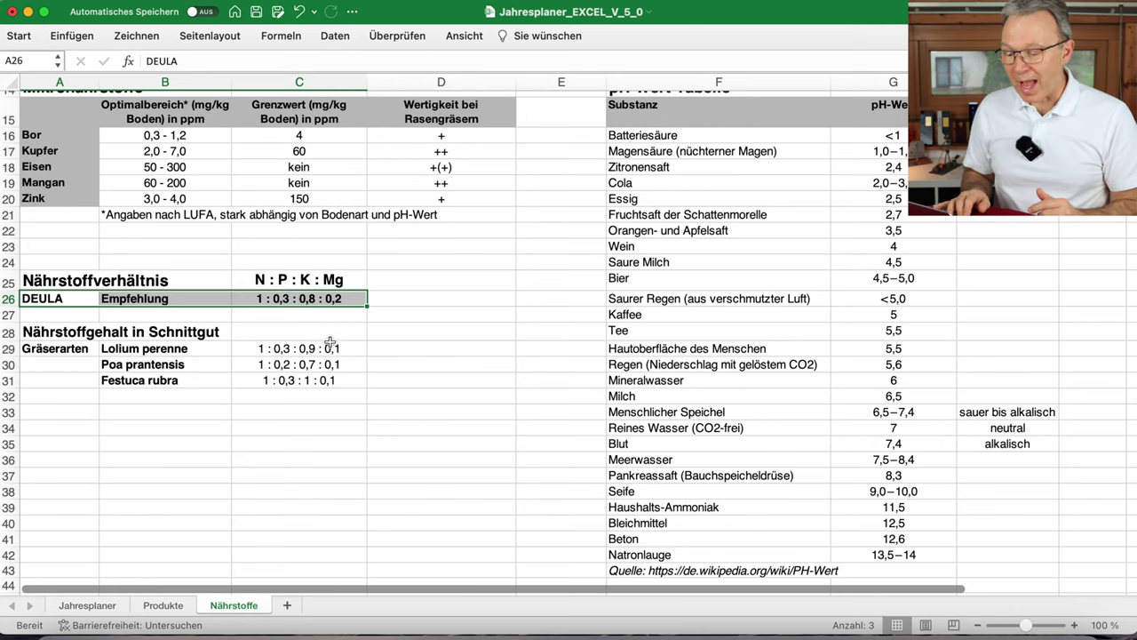
left_click(304, 335)
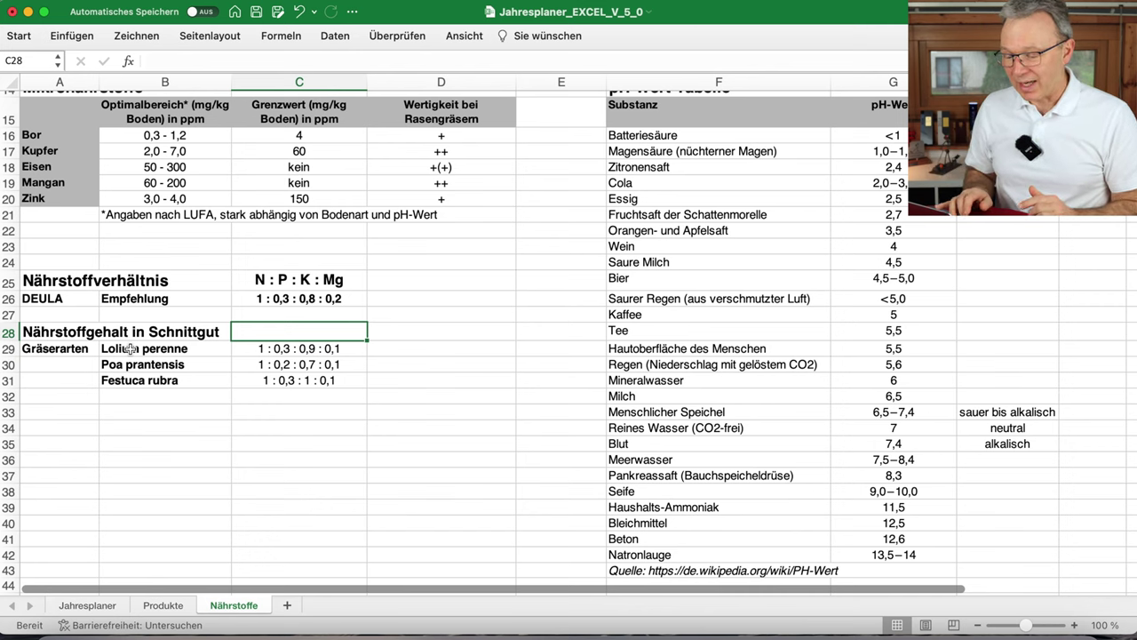
left_click(290, 396)
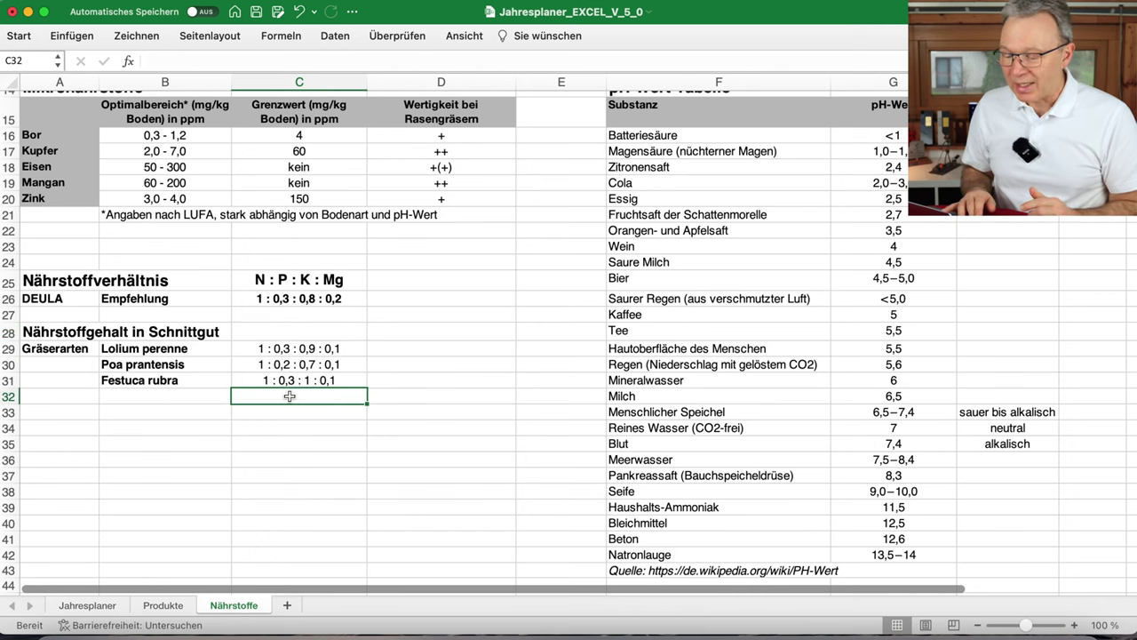
left_click(181, 349)
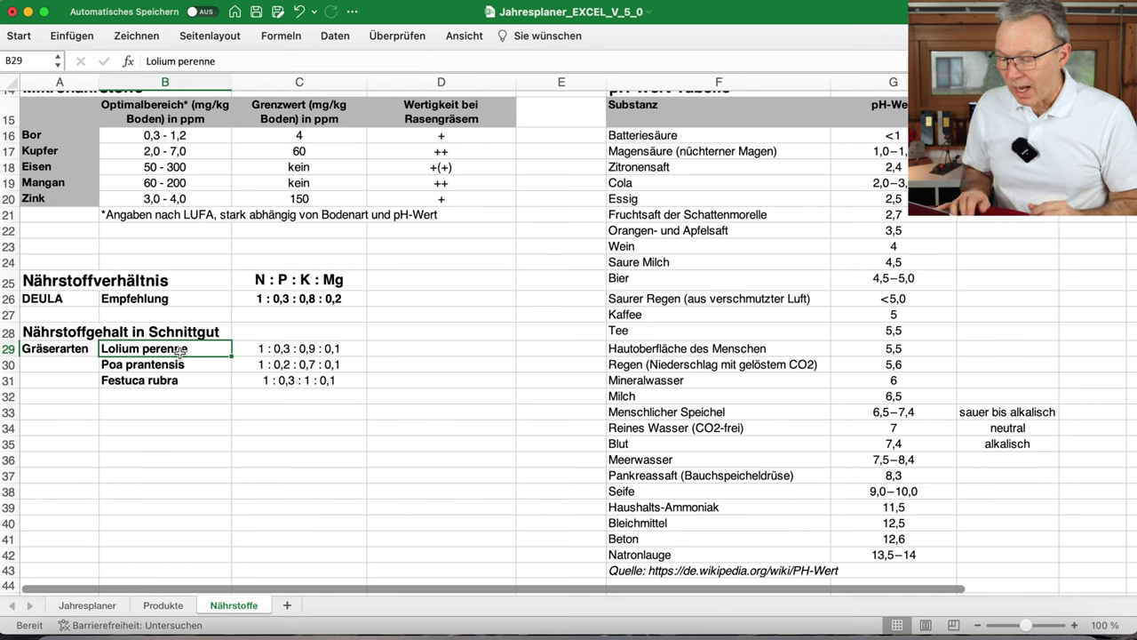
left_click(180, 381)
left_click(282, 380)
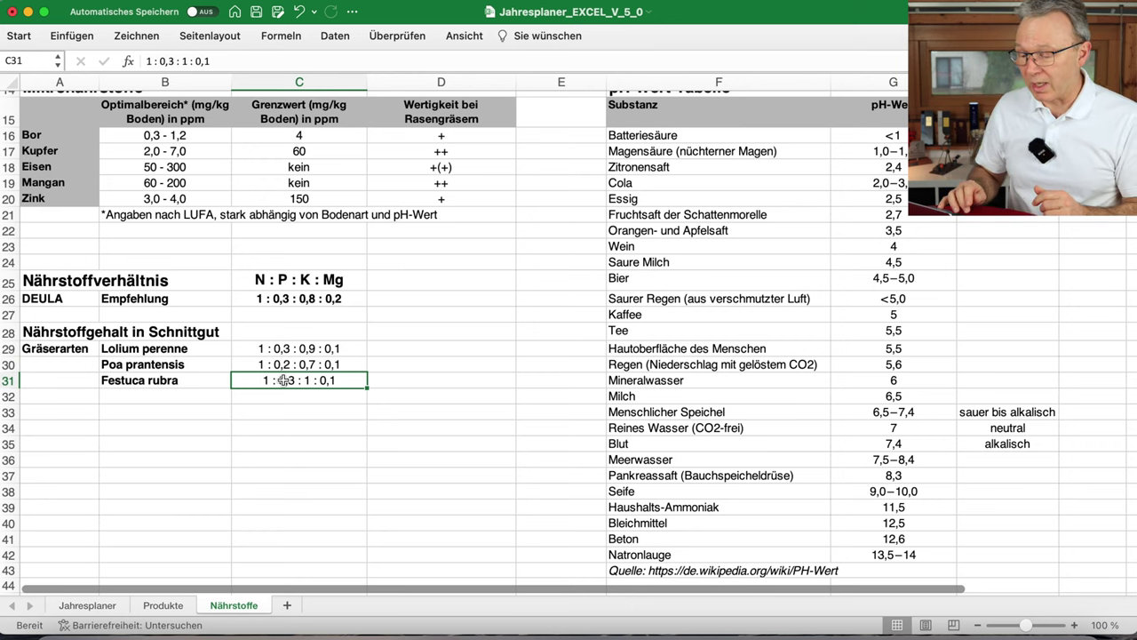
key("Up")
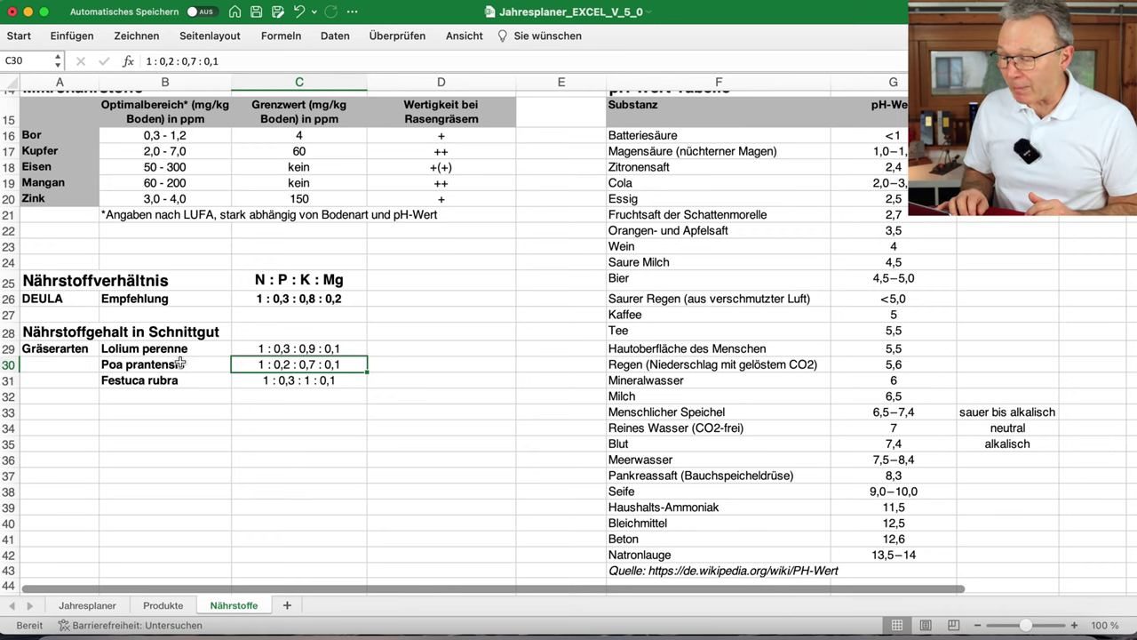
- Examine the Kalk rating table and the pH-Wert Tabelle on the Nährstoffe sheet
scroll(772, 212, "up", 5)
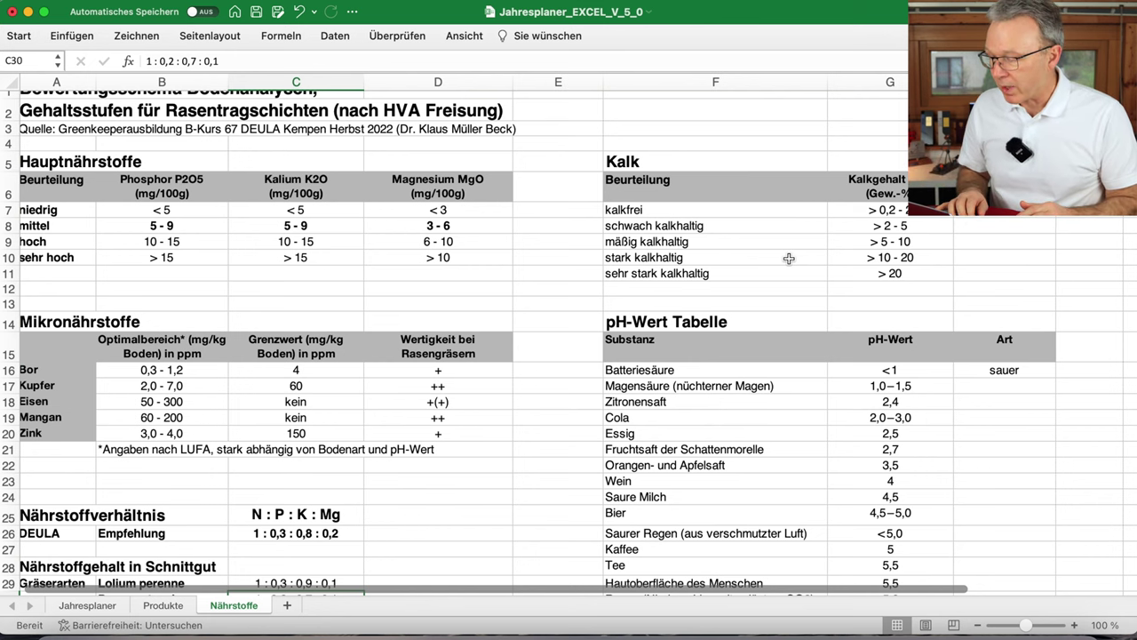
scroll(789, 258, "down", 5)
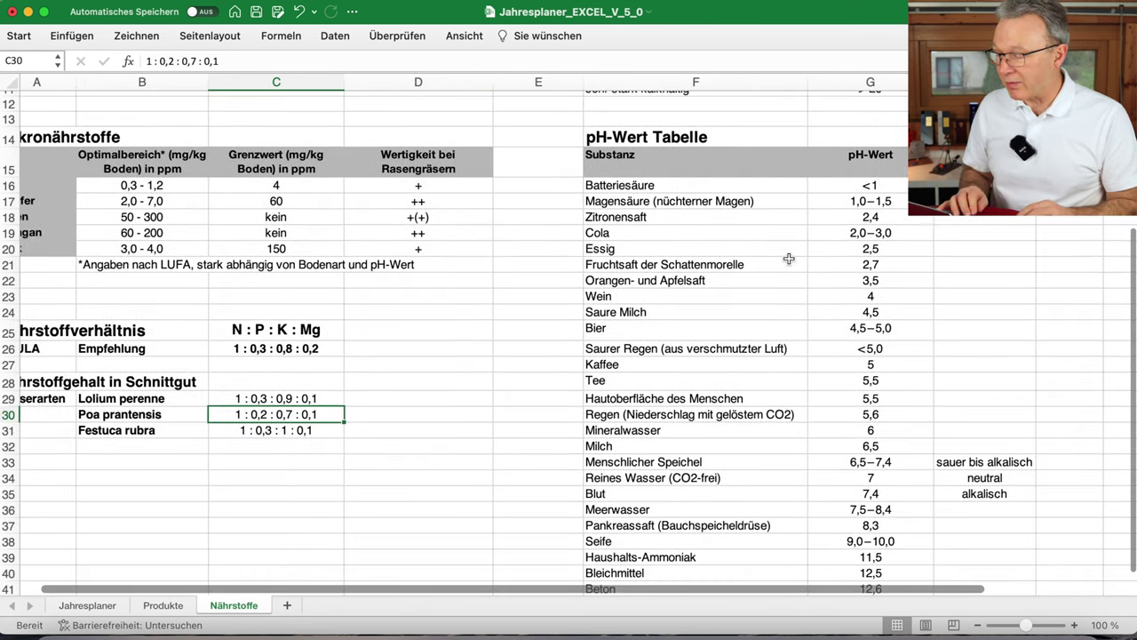
scroll(789, 259, "down", 2)
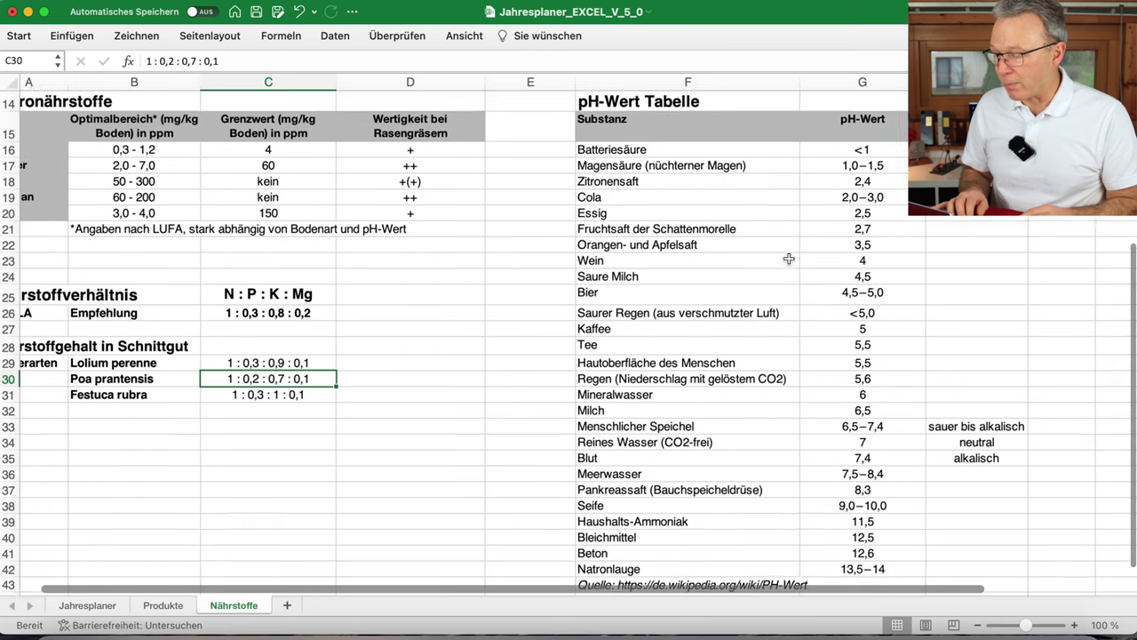
scroll(789, 259, "up", 1)
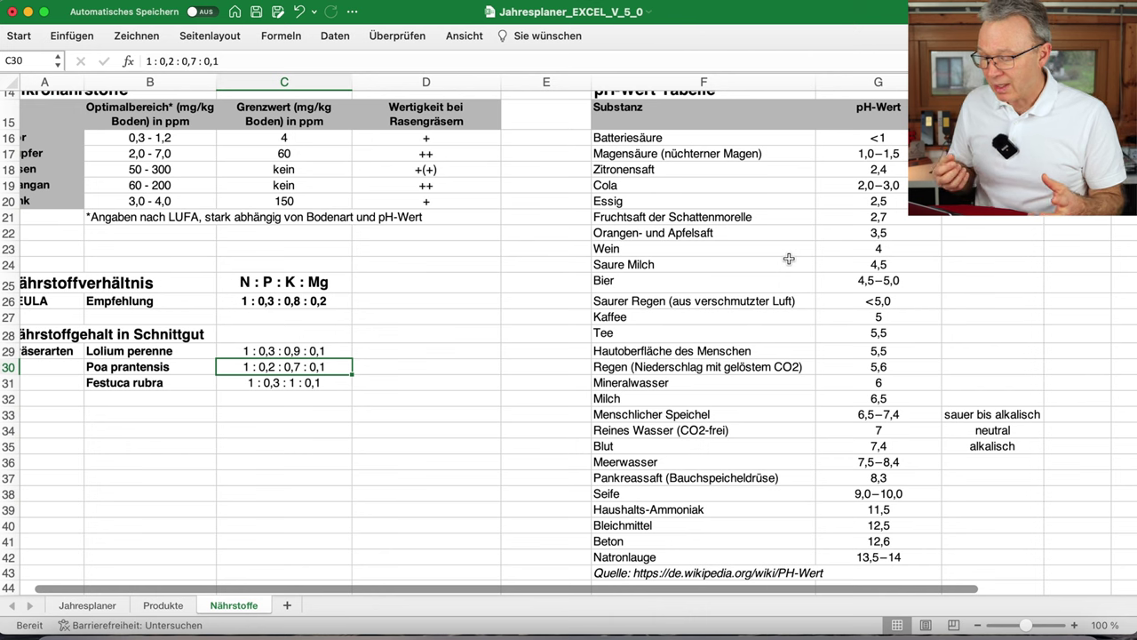
- Return to the Jahresplaner sheet and set the Rasenfläche to 450 qm
scroll(789, 259, "up", 5)
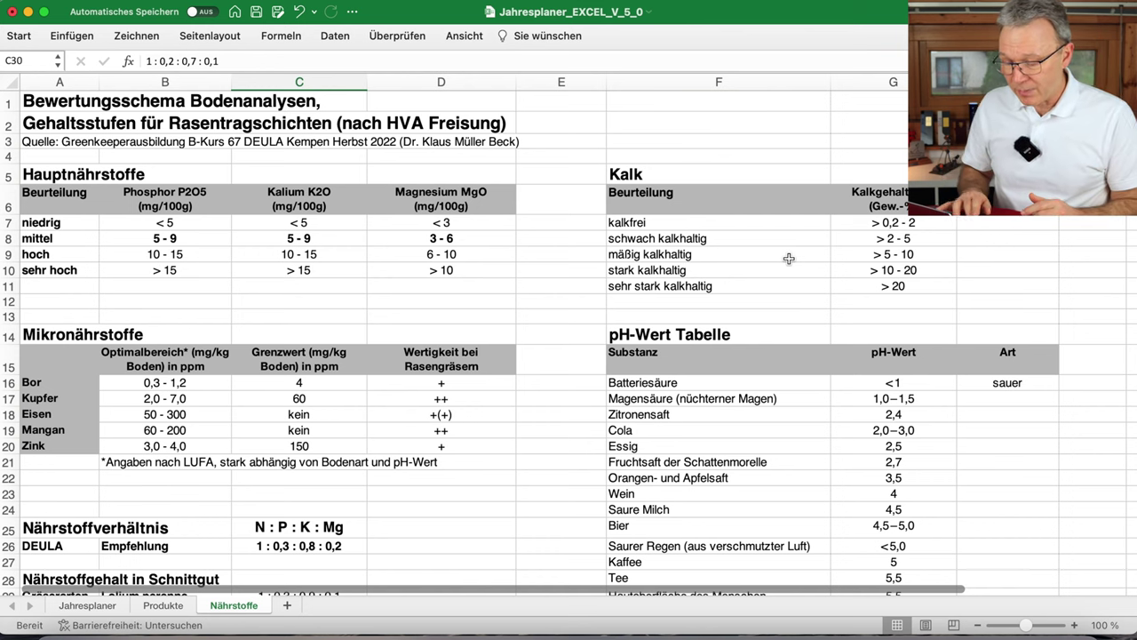
left_click(74, 606)
scroll(330, 518, "left", 10)
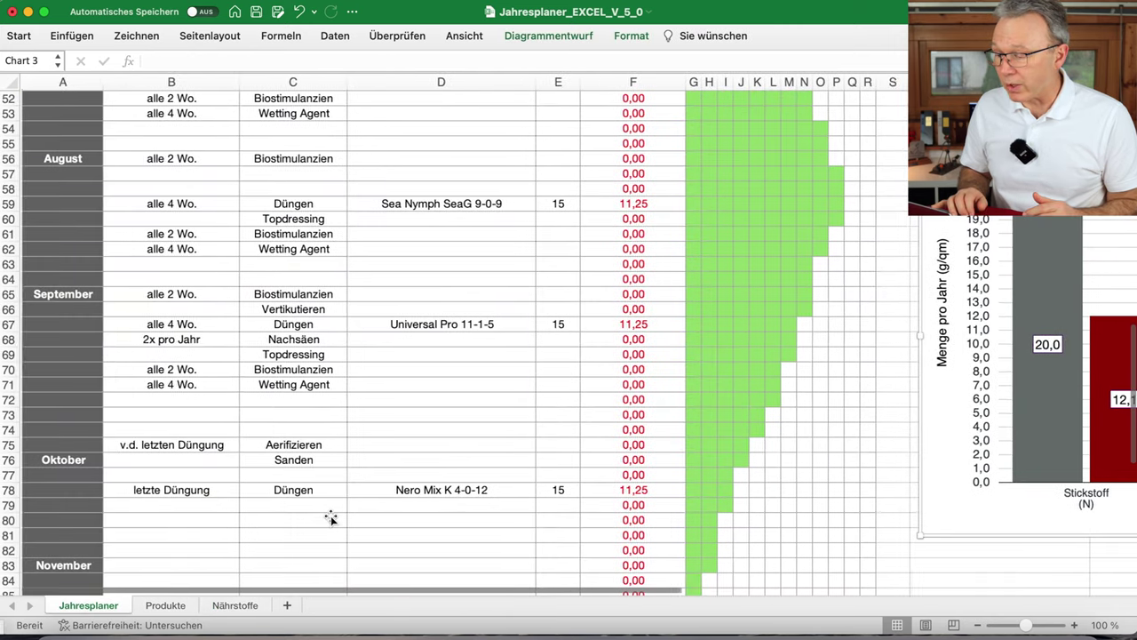
scroll(330, 518, "up", 15)
scroll(329, 517, "up", 3)
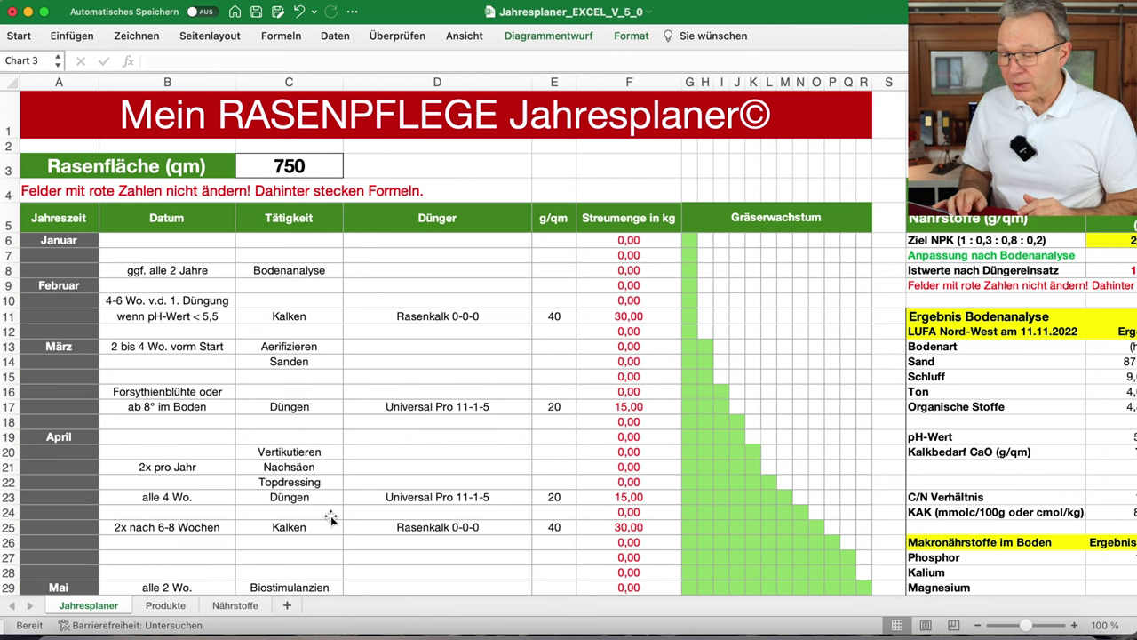
left_click(302, 175)
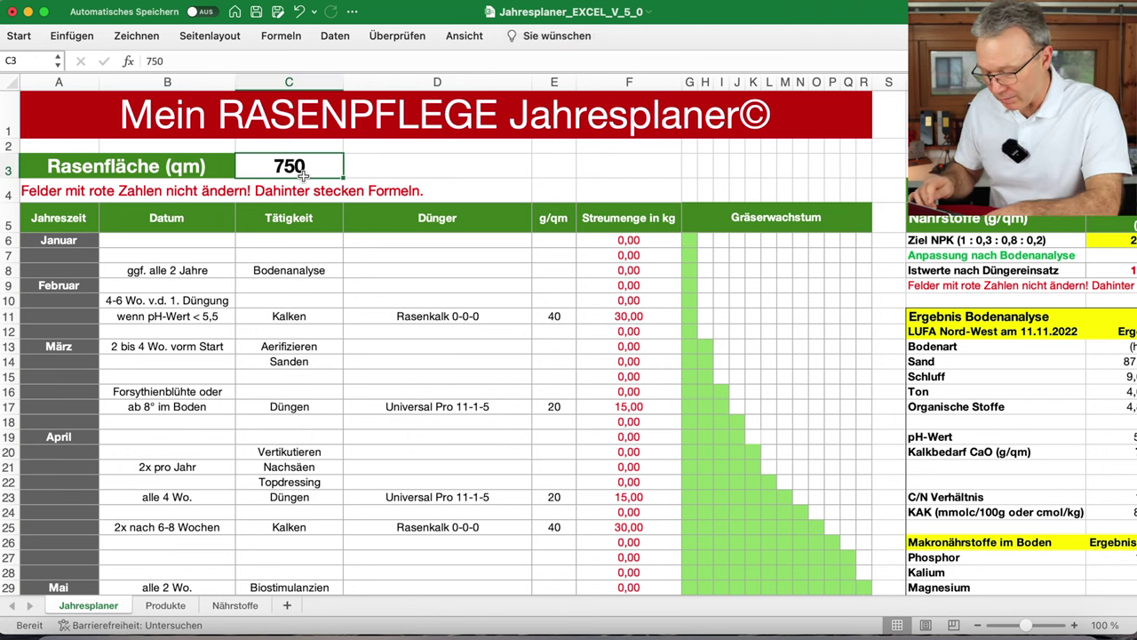
type("450")
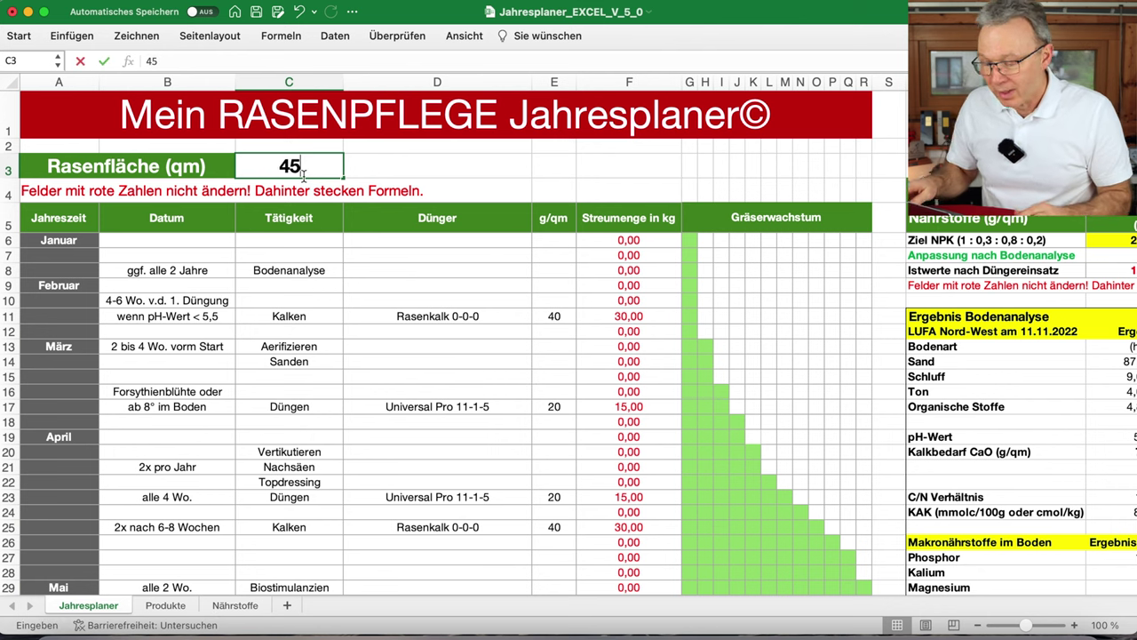
key("Return")
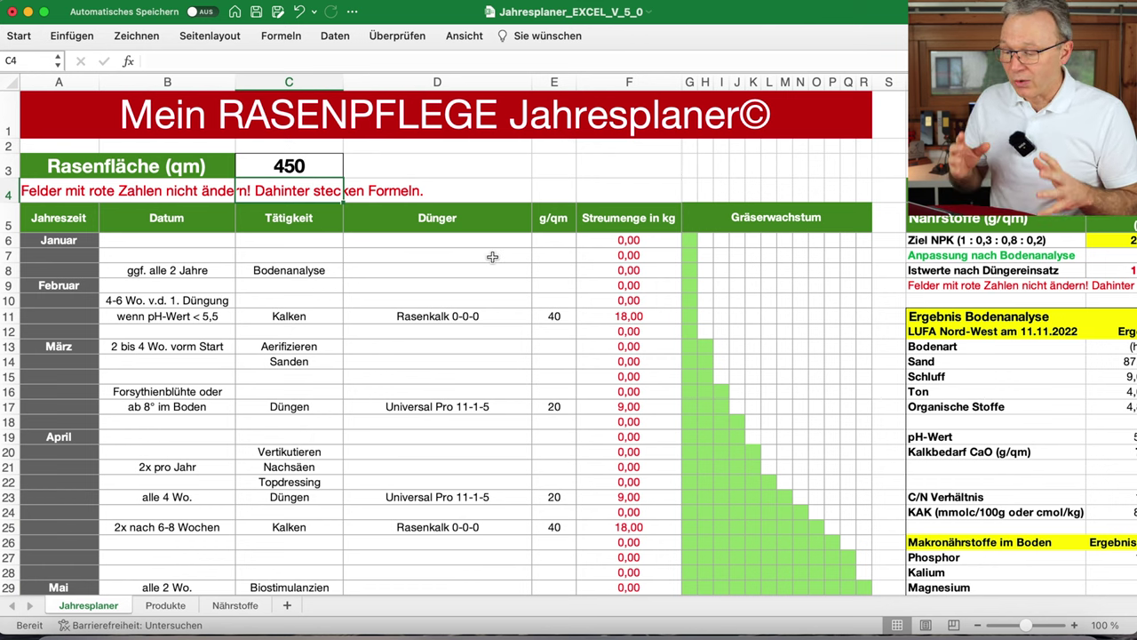
- Inspect the Streumenge formula in the Januar row and the Bodenanalyse and Kalken entries for Januar and Februar
left_click(631, 240)
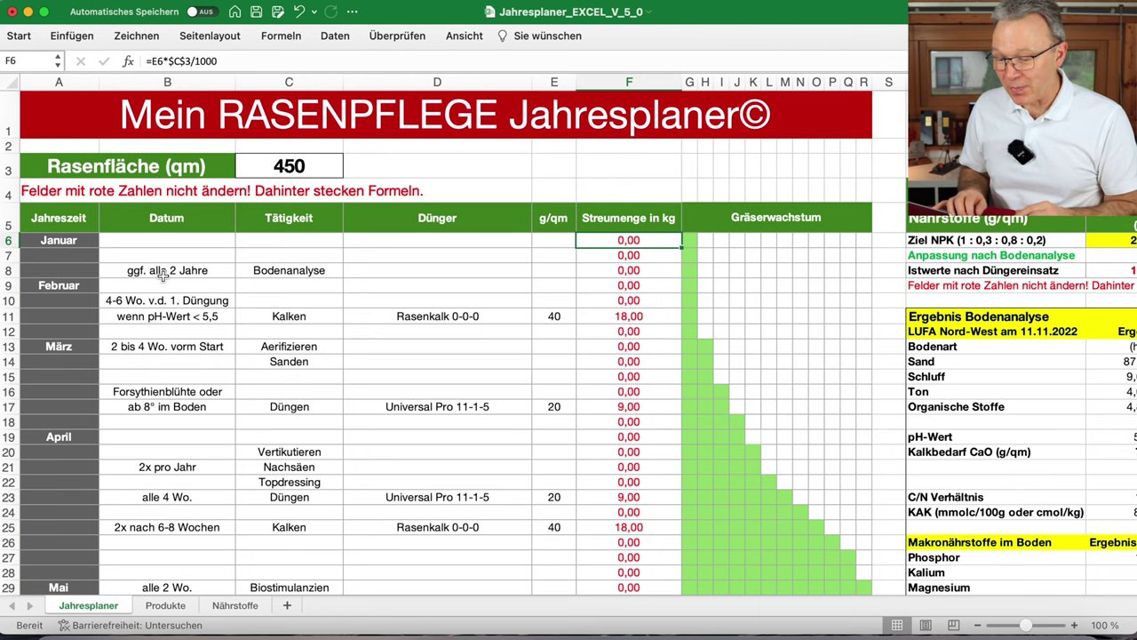
scroll(163, 277, "down", 1)
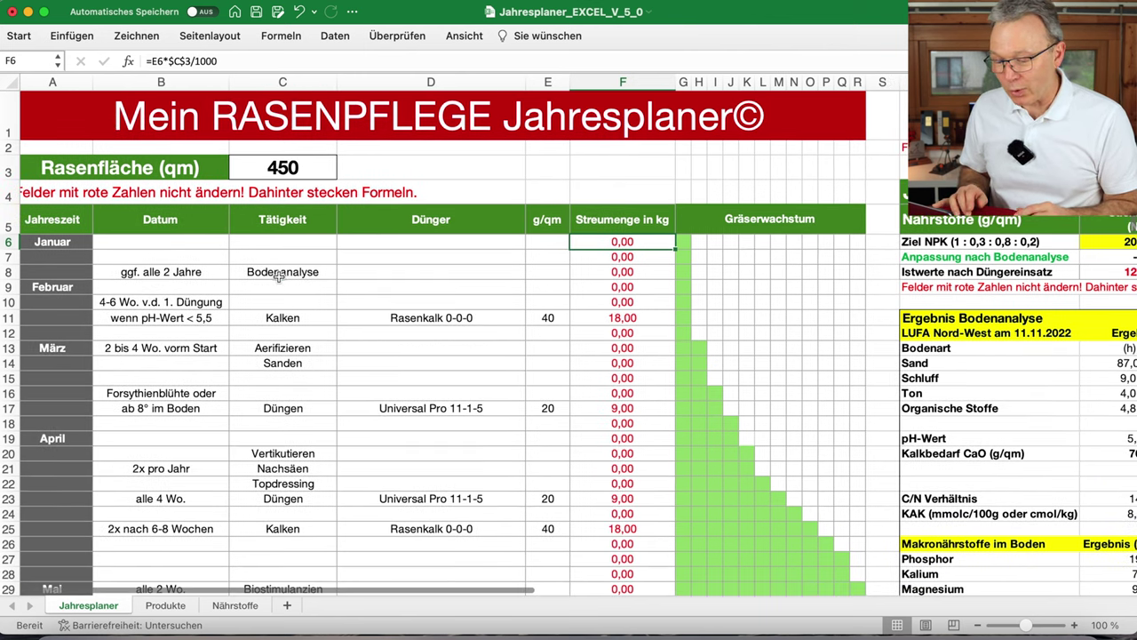
left_click(278, 272)
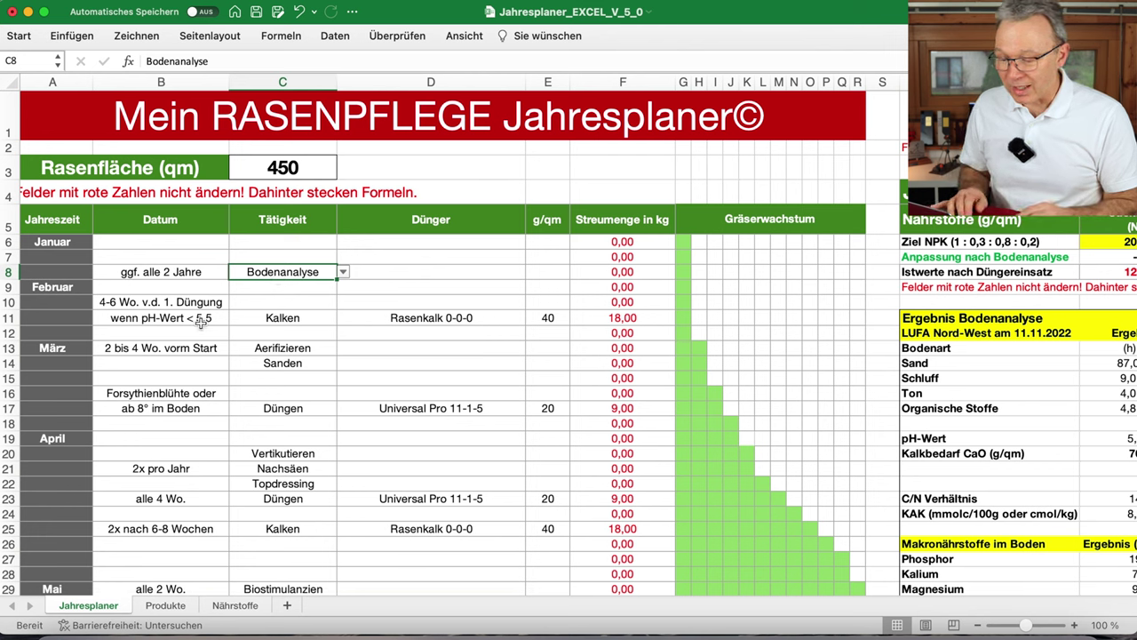
left_click(269, 319)
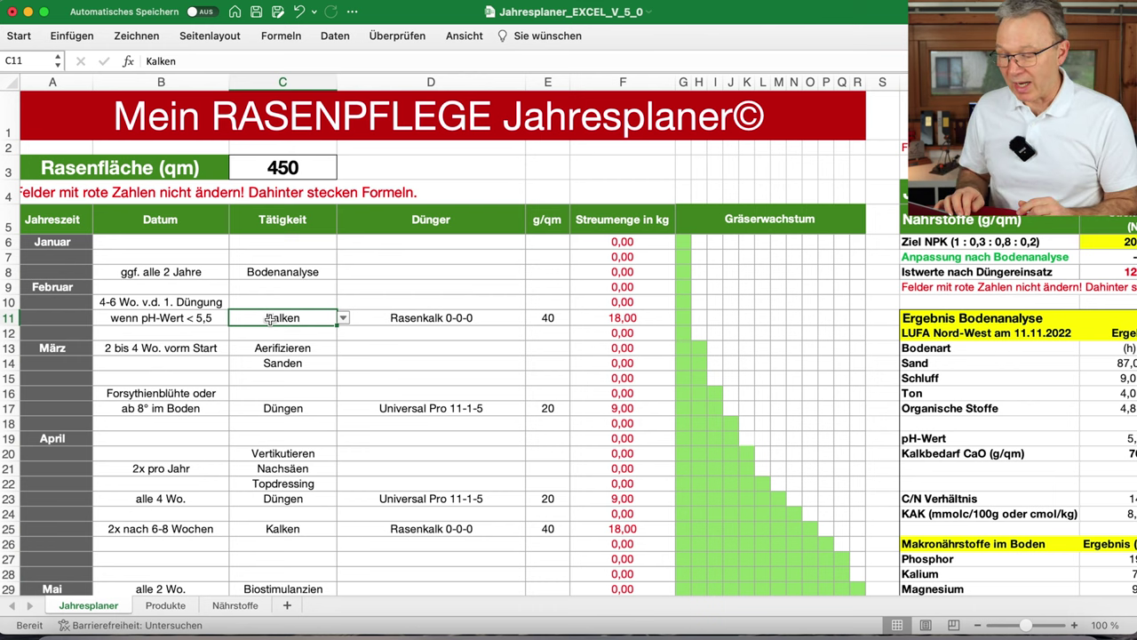
- Review the calendar's dates, activities, fertilizers and spreading amounts month by month from März to September
scroll(269, 319, "down", 5)
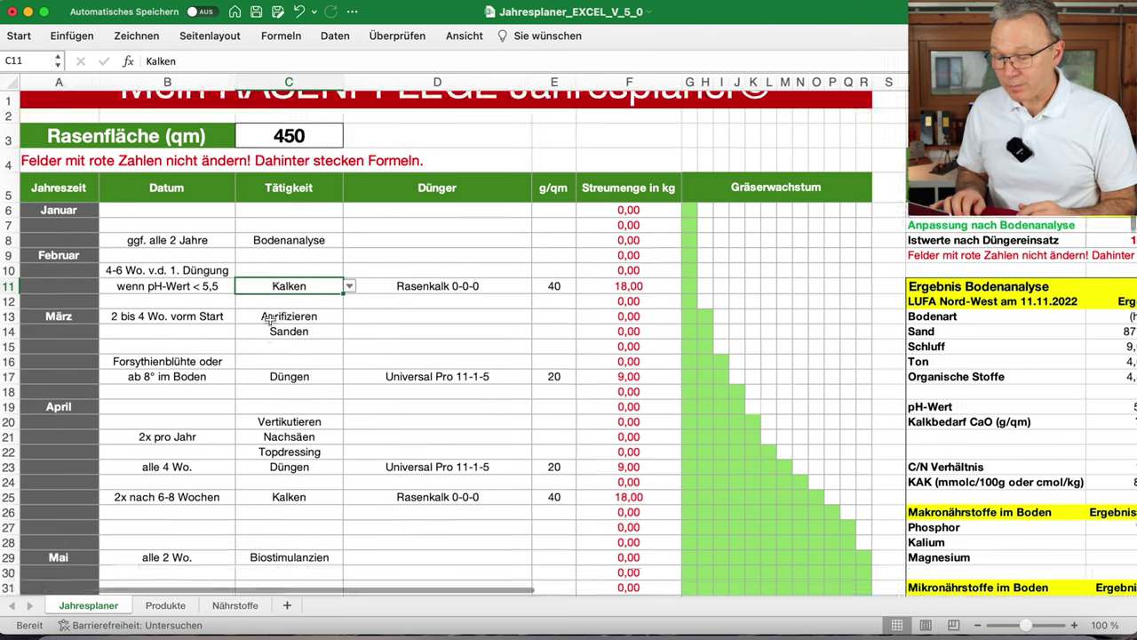
scroll(270, 319, "left", 3)
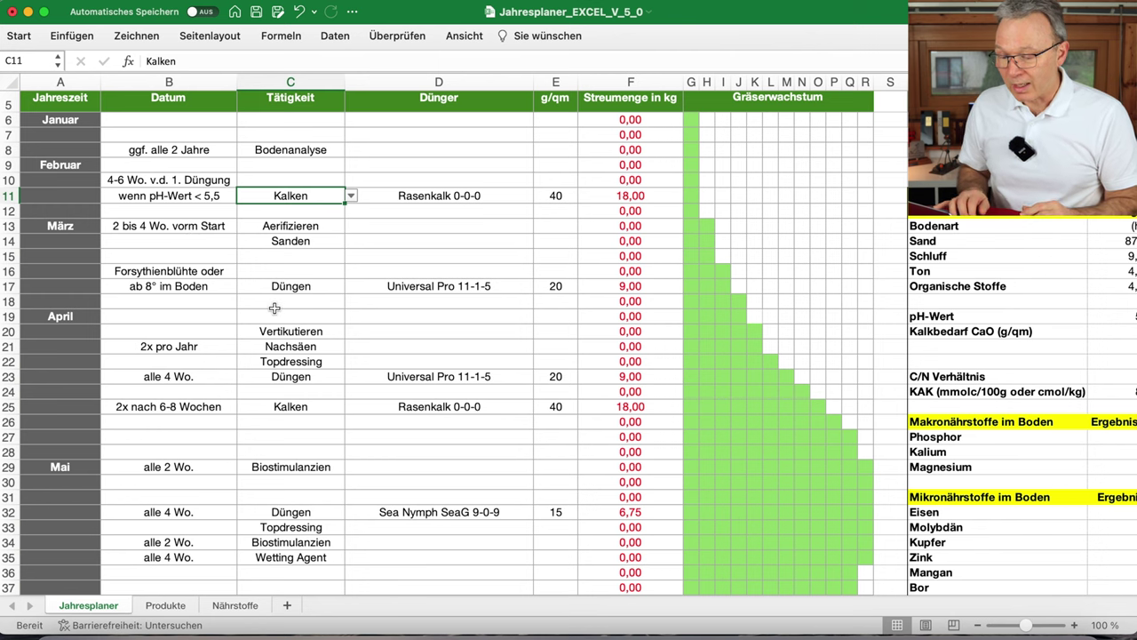
scroll(274, 307, "down", 2)
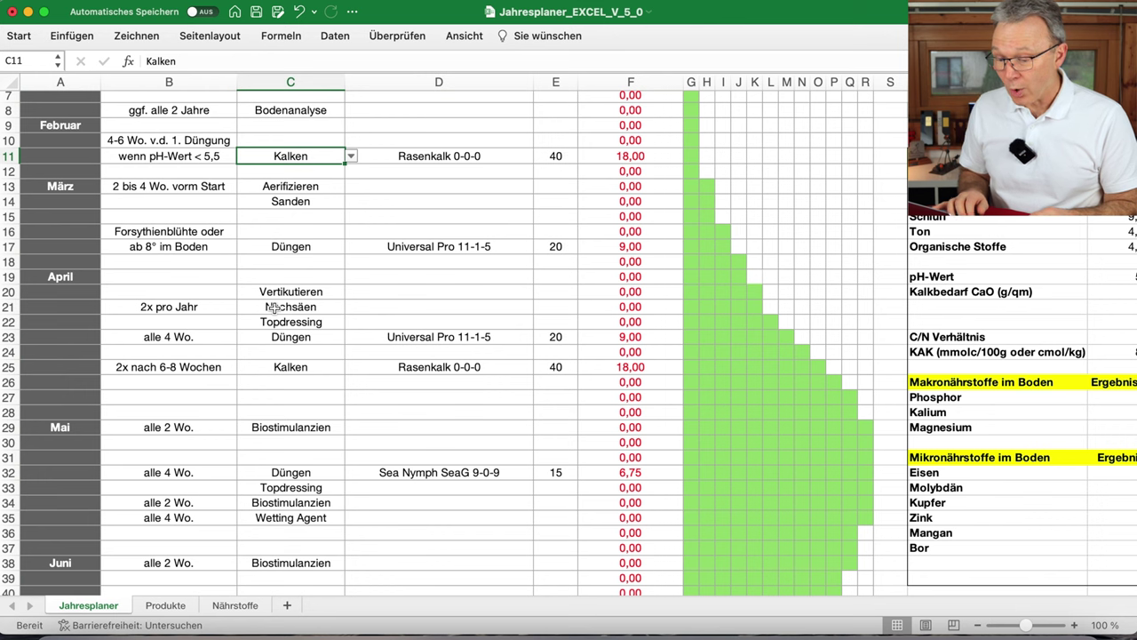
scroll(274, 306, "down", 5)
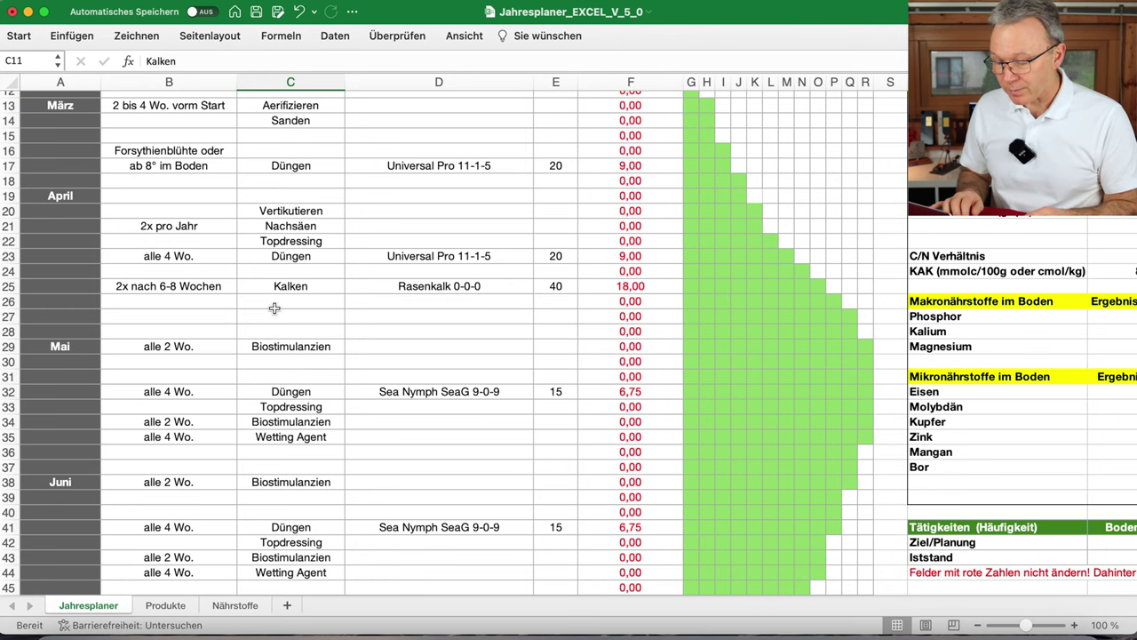
scroll(275, 307, "down", 15)
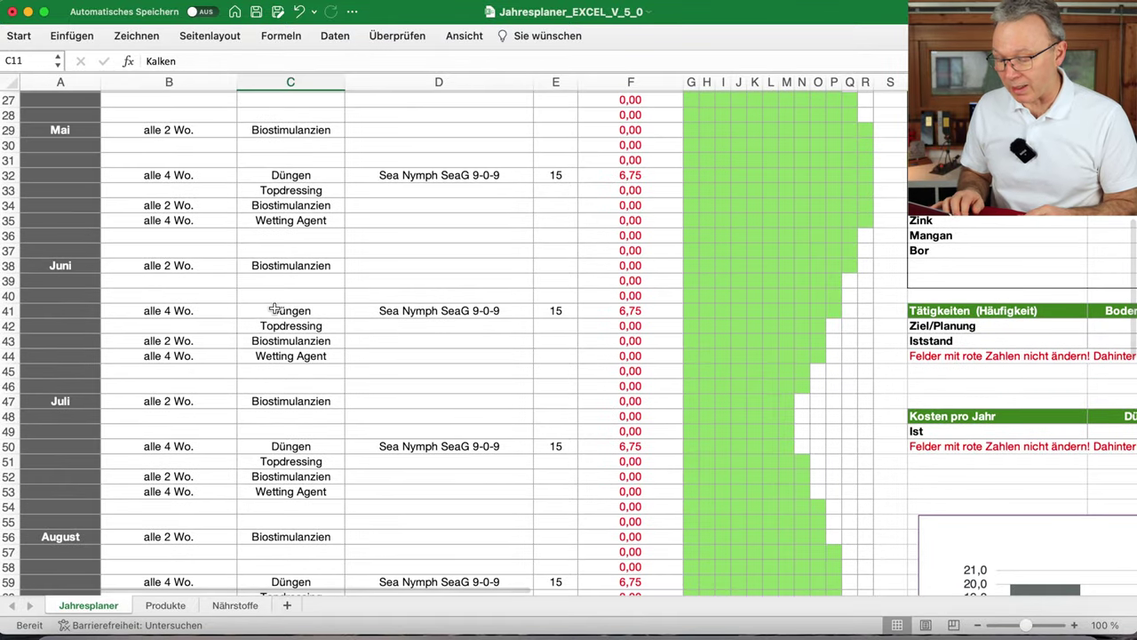
scroll(274, 308, "down", 6)
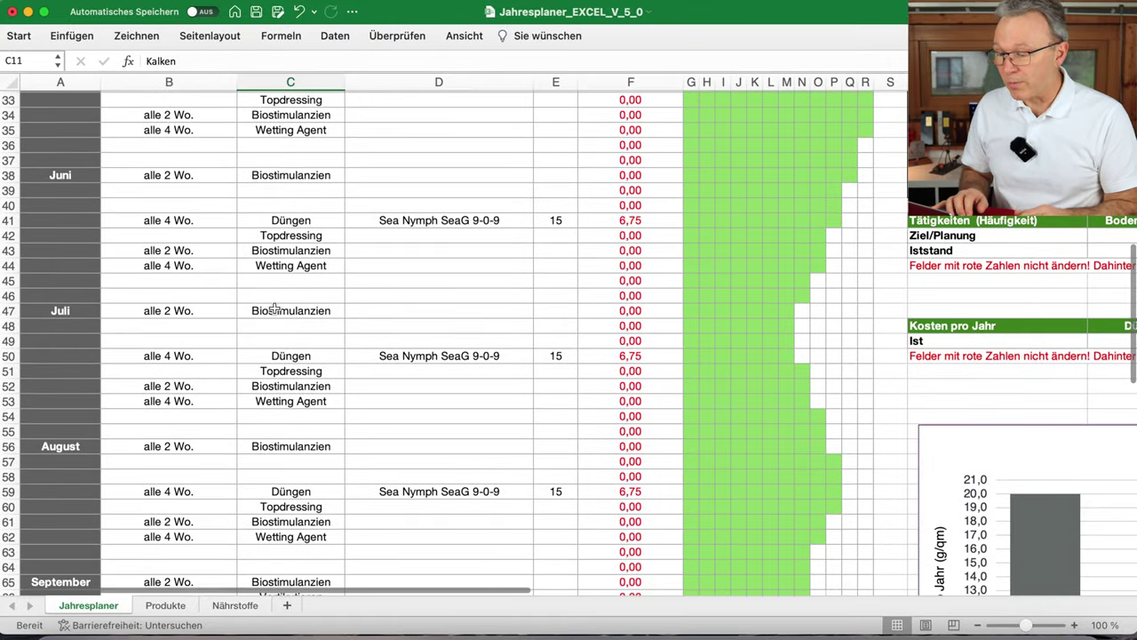
scroll(275, 308, "up", 20)
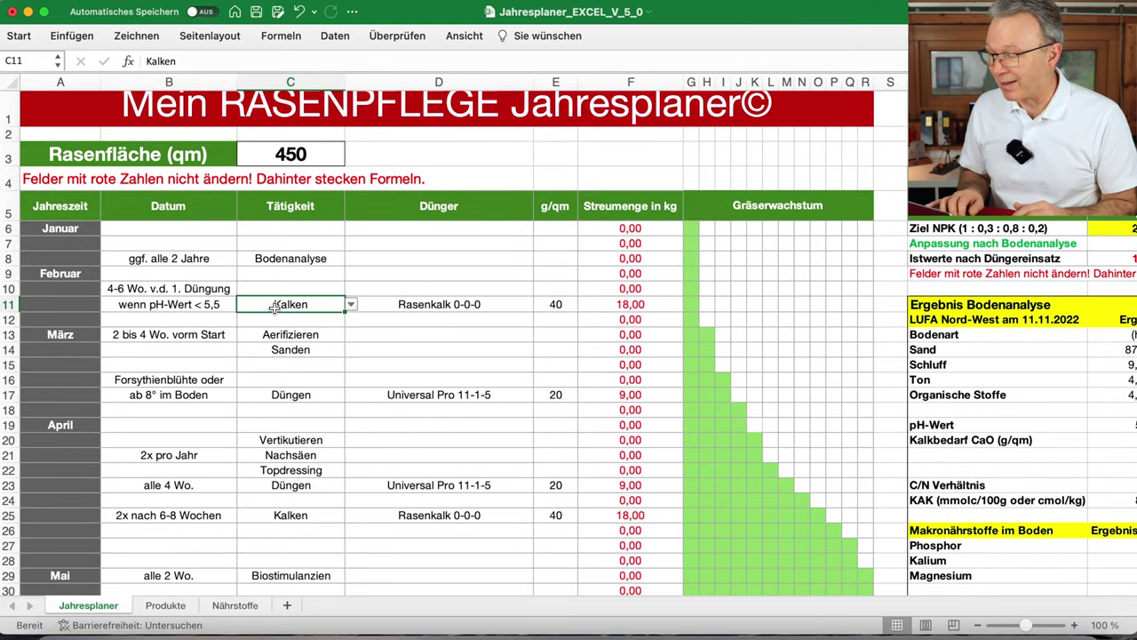
- Enter 20 g/qm as the Stickstoff (N) target in the Jahresbilanz's Ziel NPK row
scroll(275, 307, "right", 15)
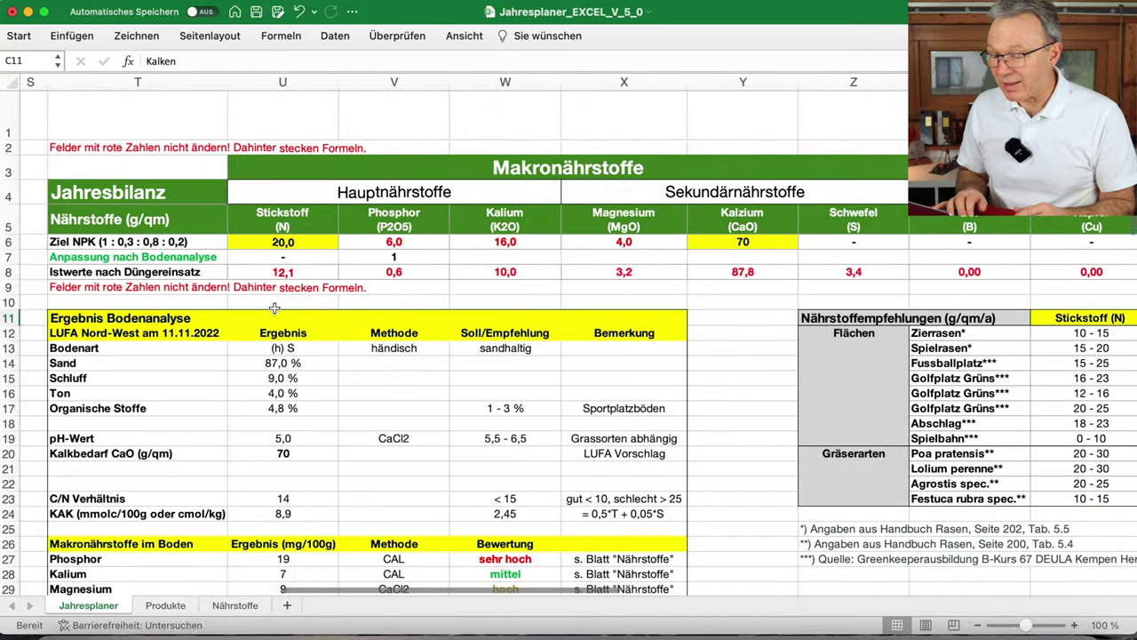
scroll(274, 308, "left", 5)
scroll(456, 240, "right", 6)
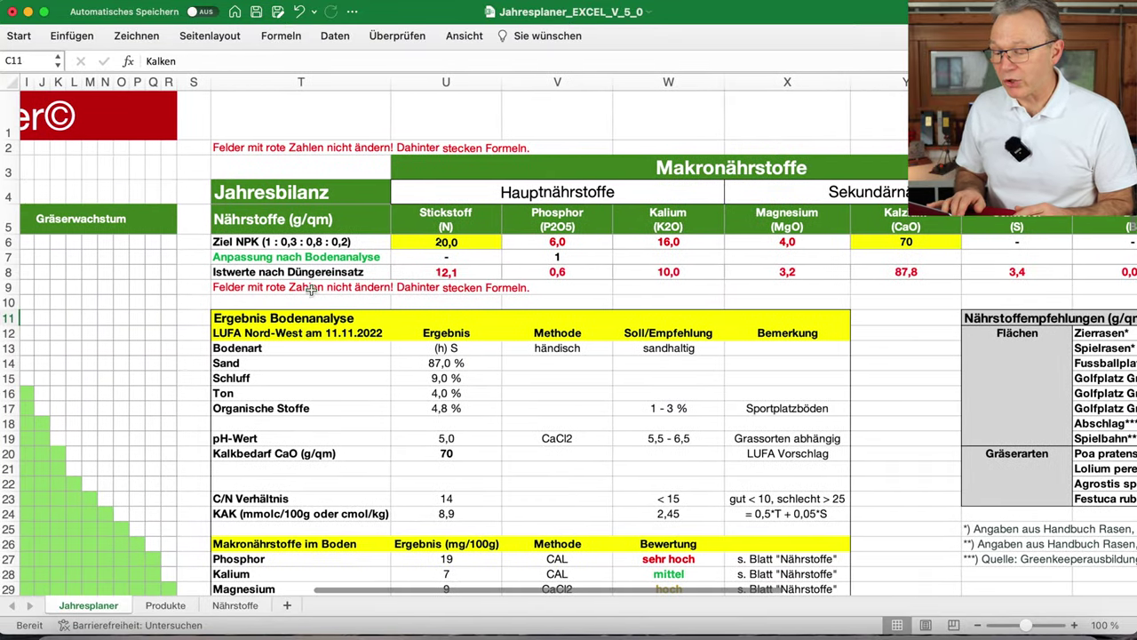
left_click(456, 240)
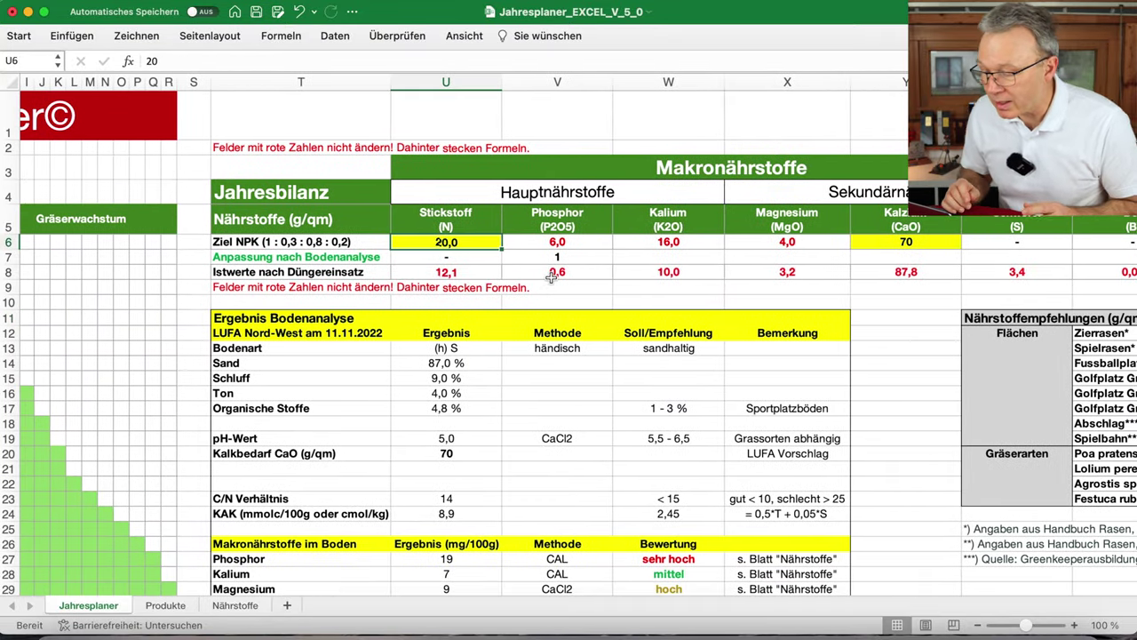
key("Down")
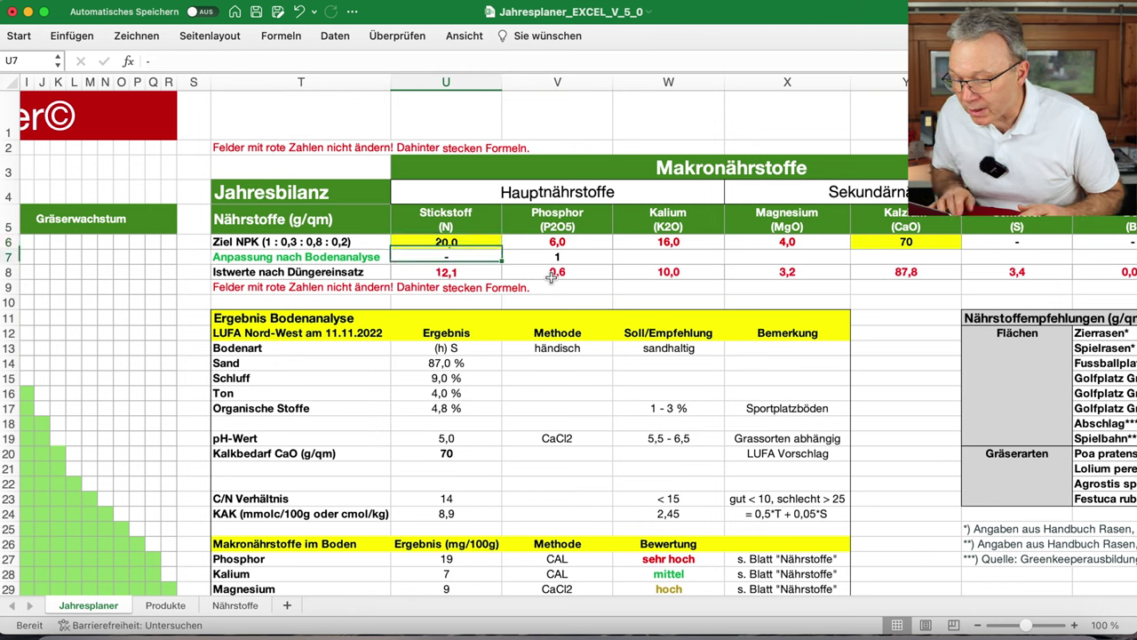
left_click(560, 271)
left_click(440, 246)
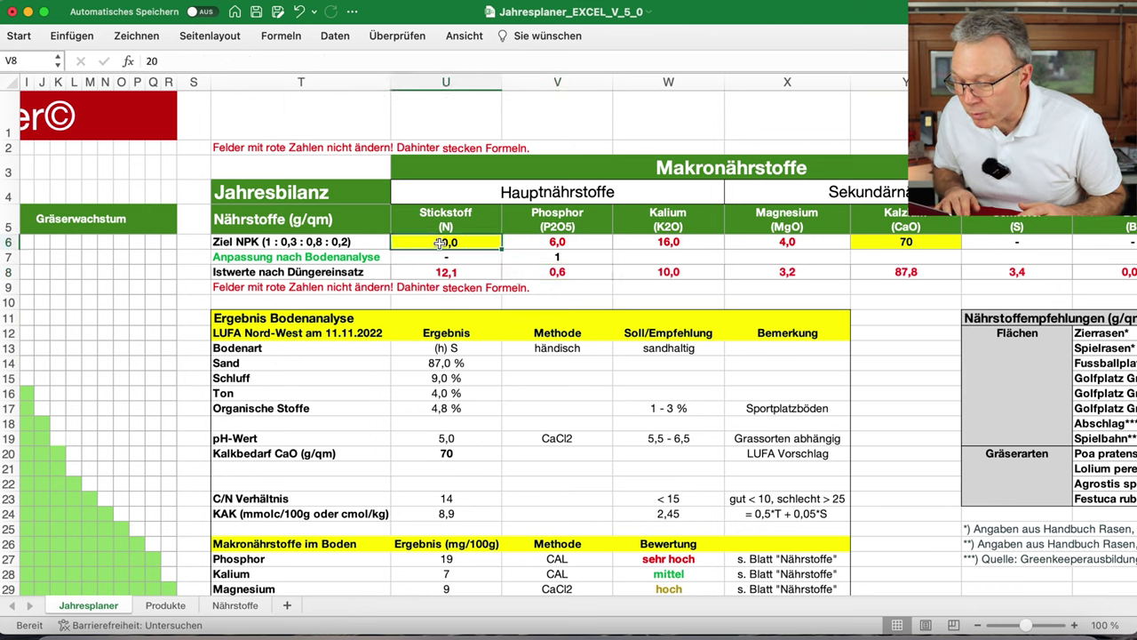
left_click_drag(487, 257, 455, 247)
left_click(454, 246)
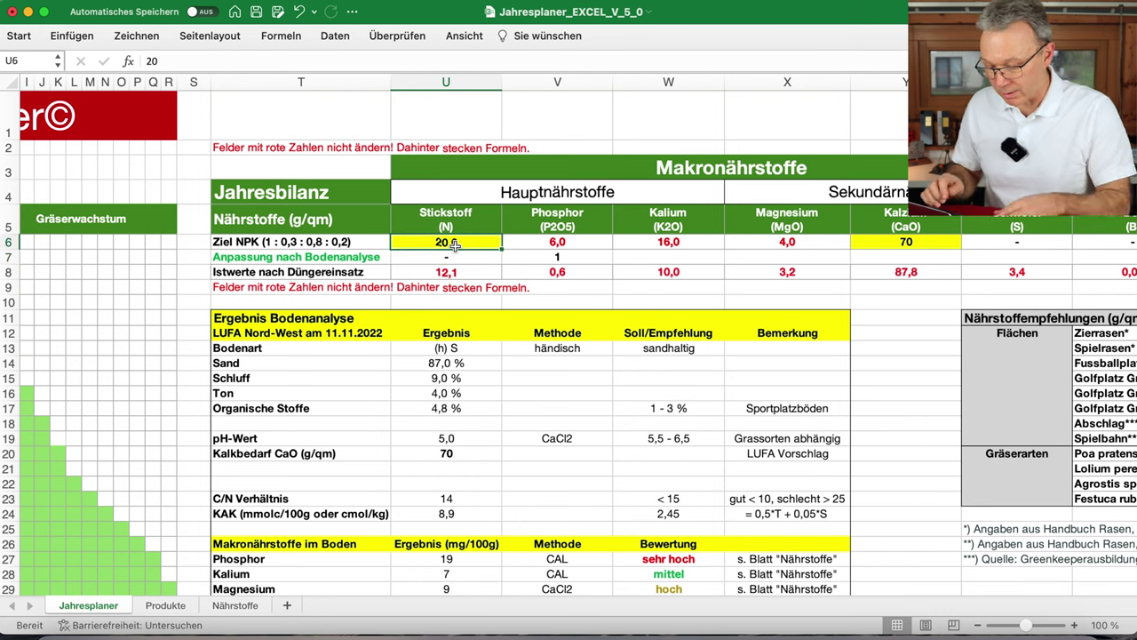
type("20")
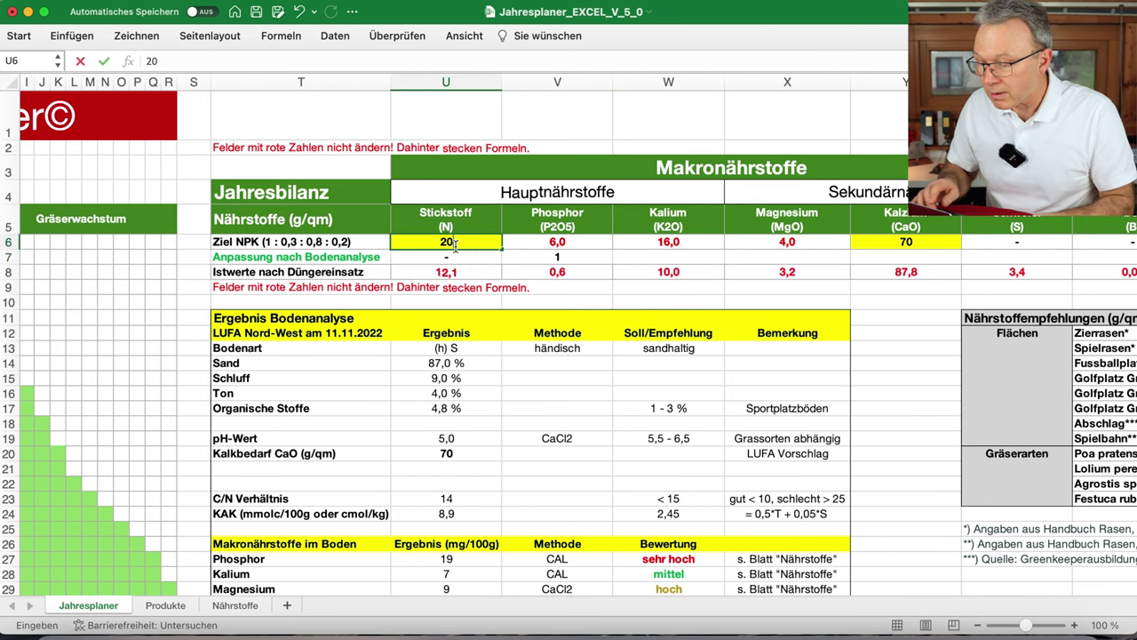
key("Return")
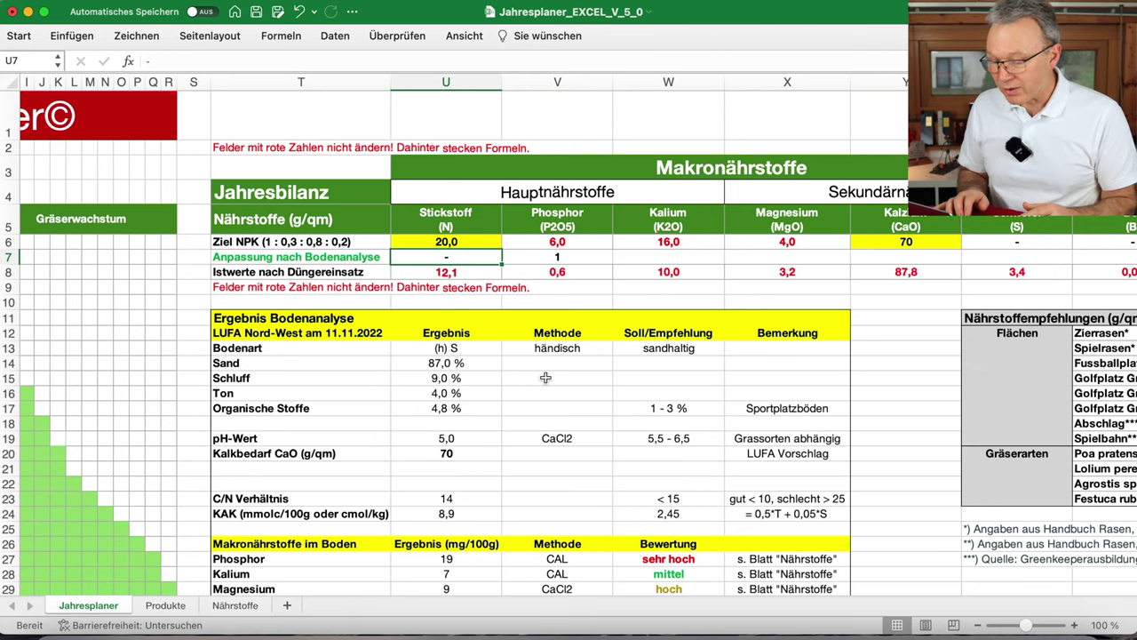
- Check the soil's Phosphor result against its Ziel NPK formula and Anpassung value, and inspect the Istwerte from Stickstoff to Magnesium
scroll(544, 380, "down", 2)
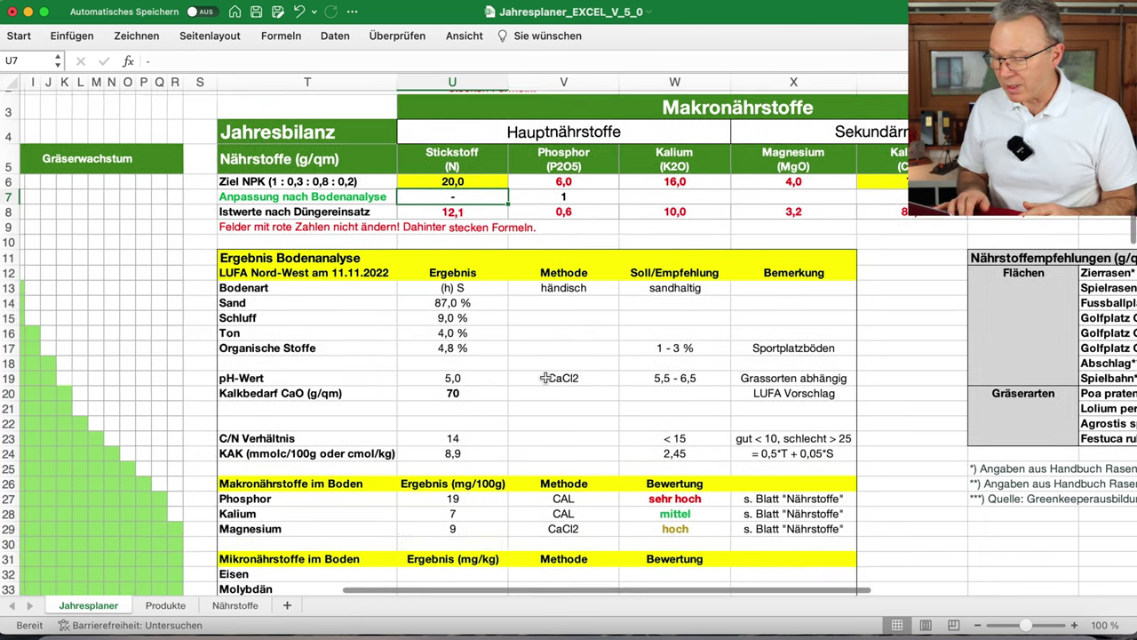
left_click(475, 504)
scroll(623, 444, "up", 2)
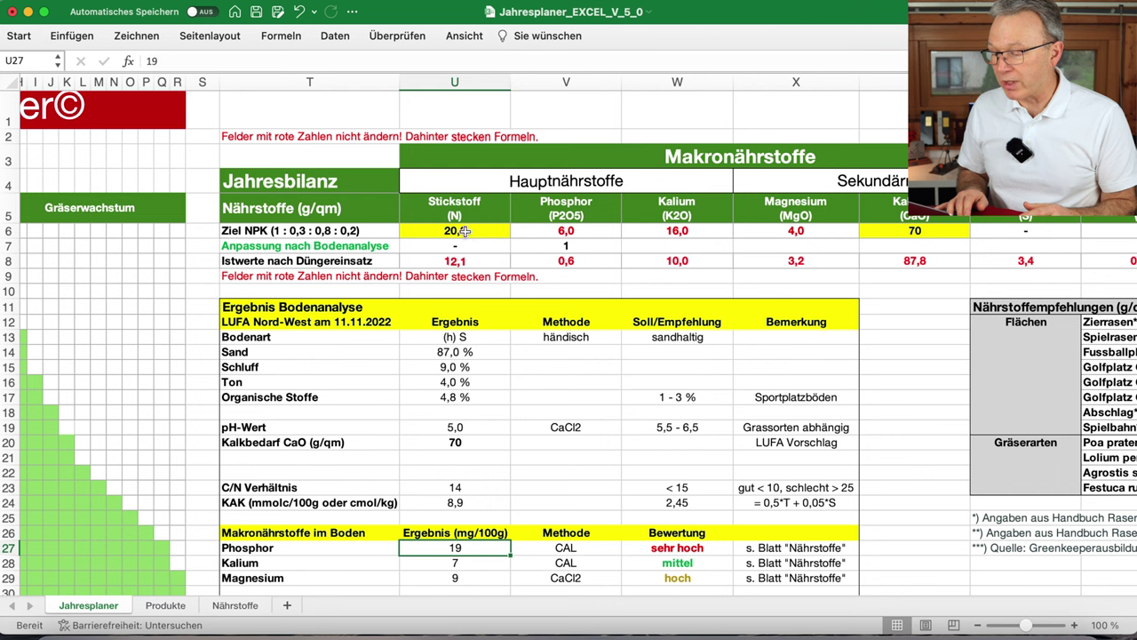
left_click(588, 234)
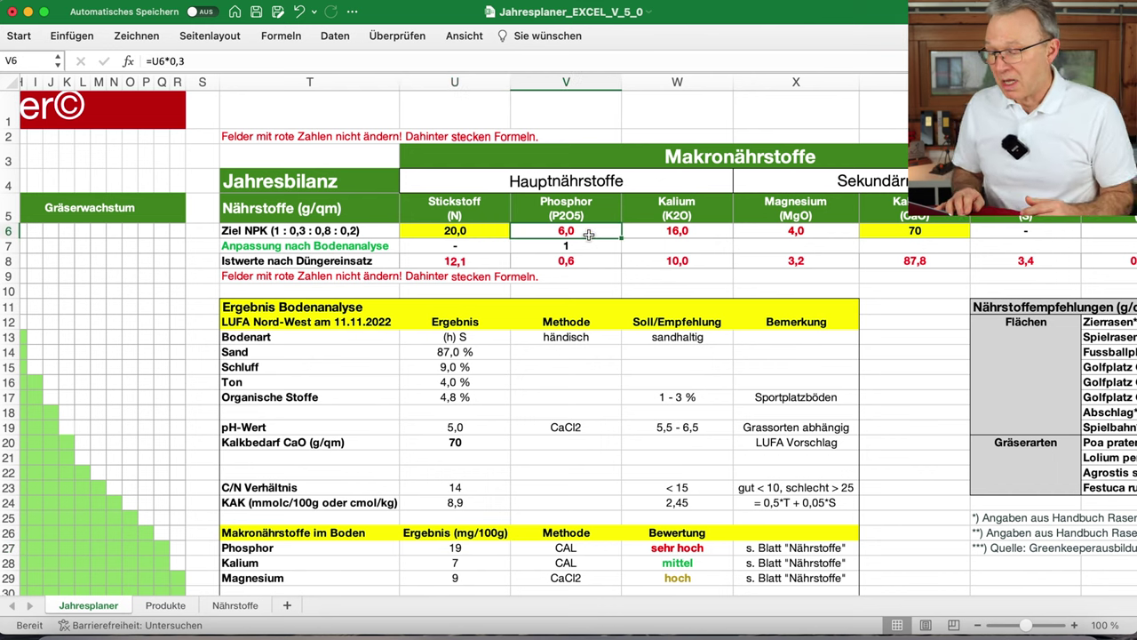
left_click(580, 246)
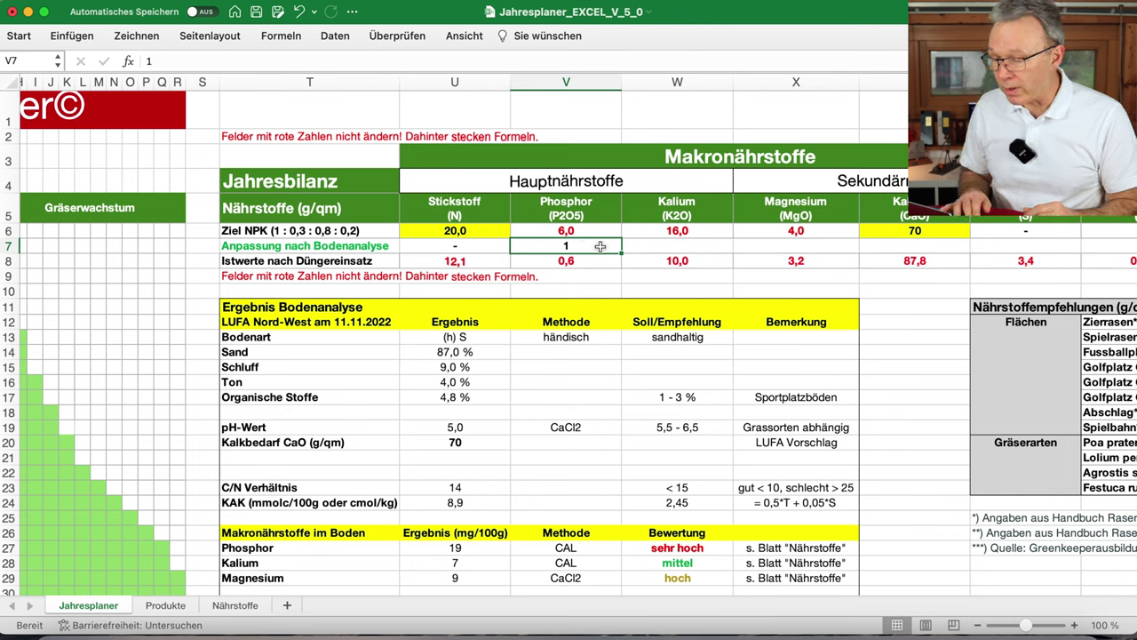
left_click_drag(416, 260, 748, 260)
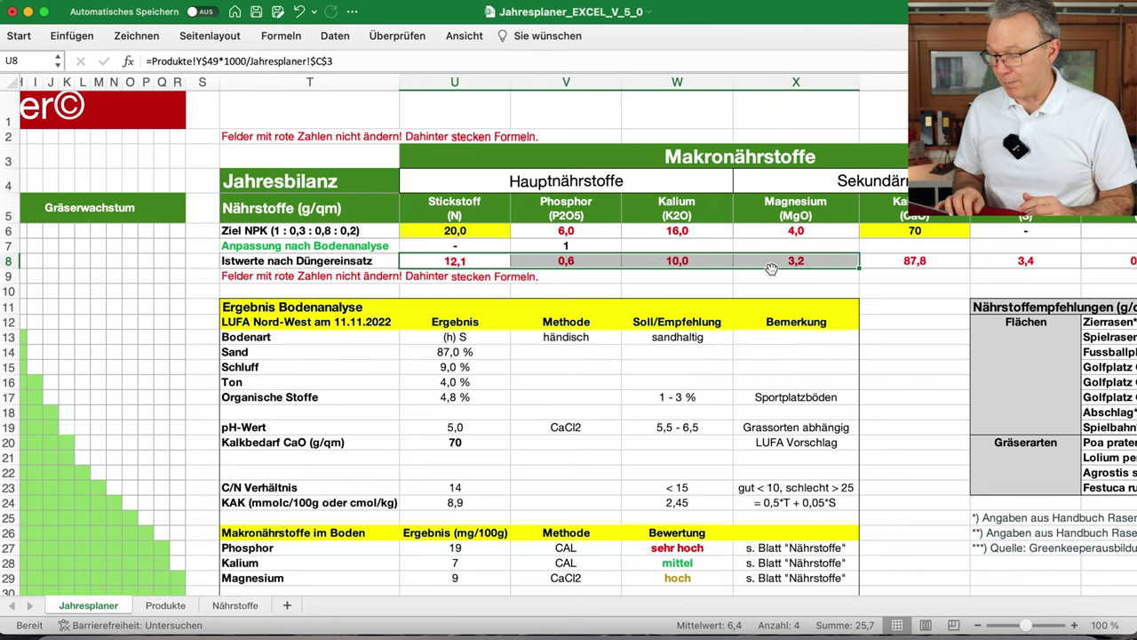
- Examine the Ziel/Planung frequencies in the Tätigkeiten table from Bodenanalyse through Biostimulanzien
scroll(772, 269, "down", 5)
scroll(771, 269, "left", 2)
scroll(771, 269, "up", 5)
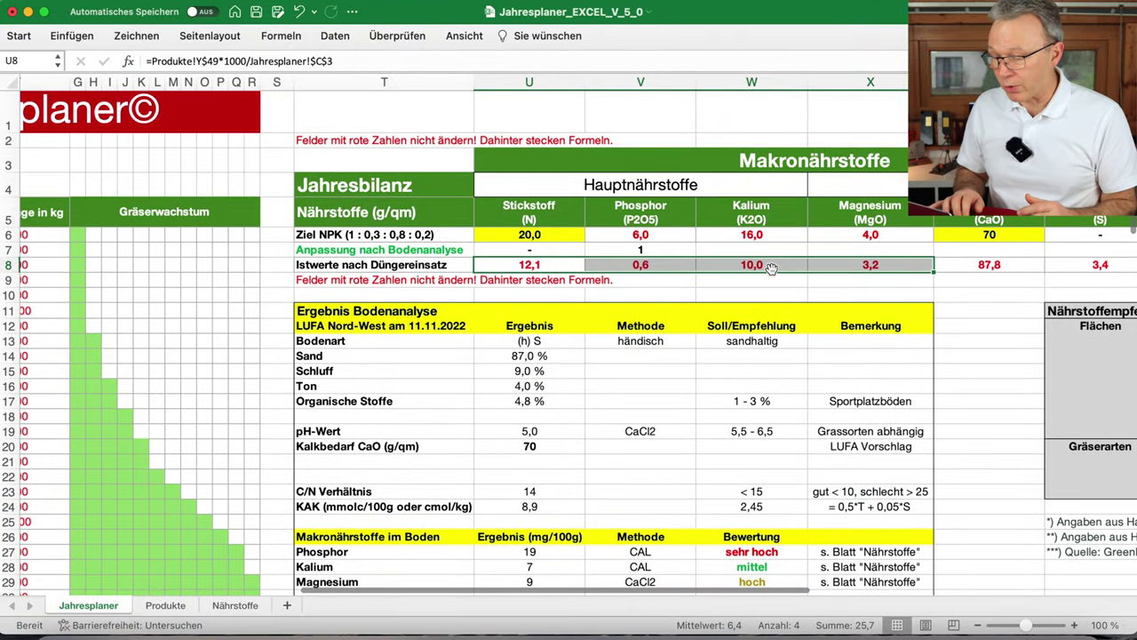
scroll(771, 269, "down", 6)
scroll(771, 269, "down", 2)
scroll(772, 270, "right", 1)
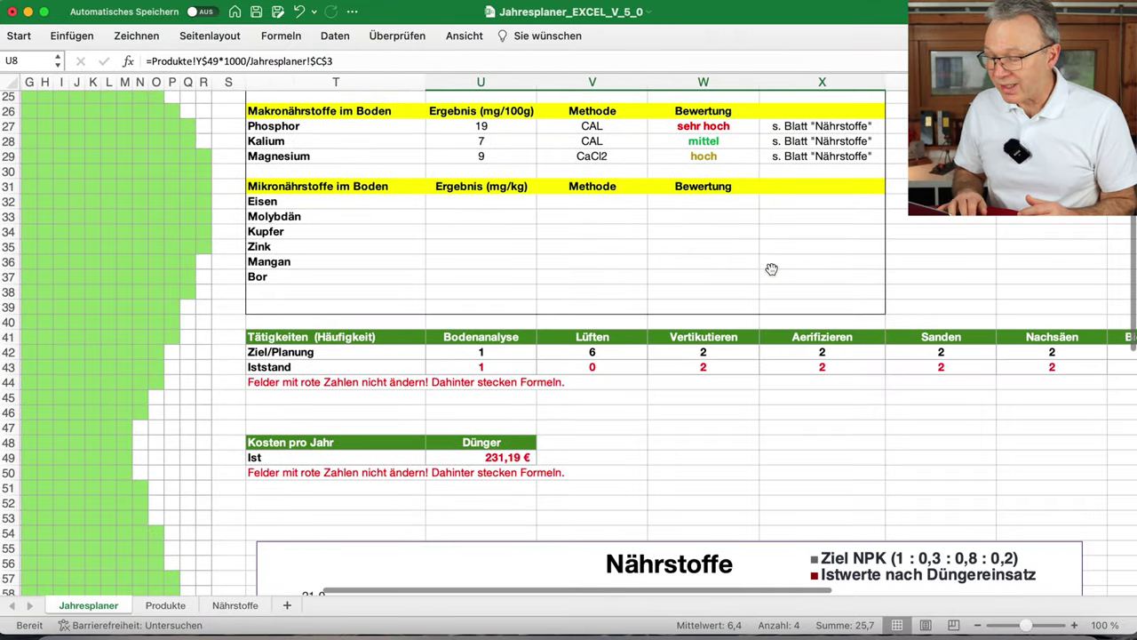
left_click(492, 355)
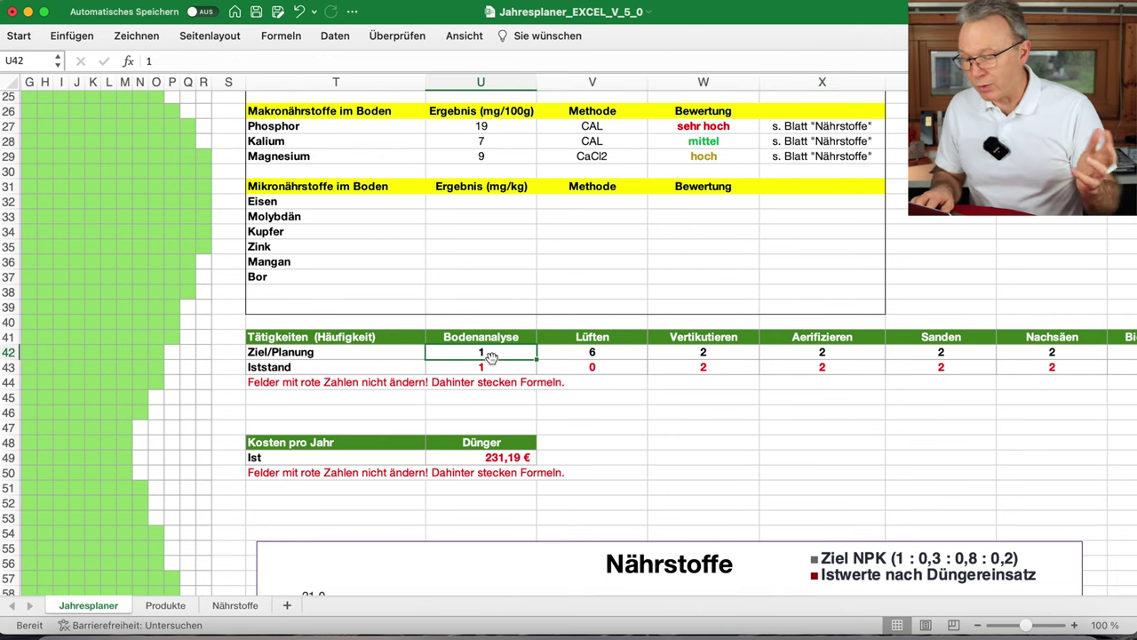
key("Right")
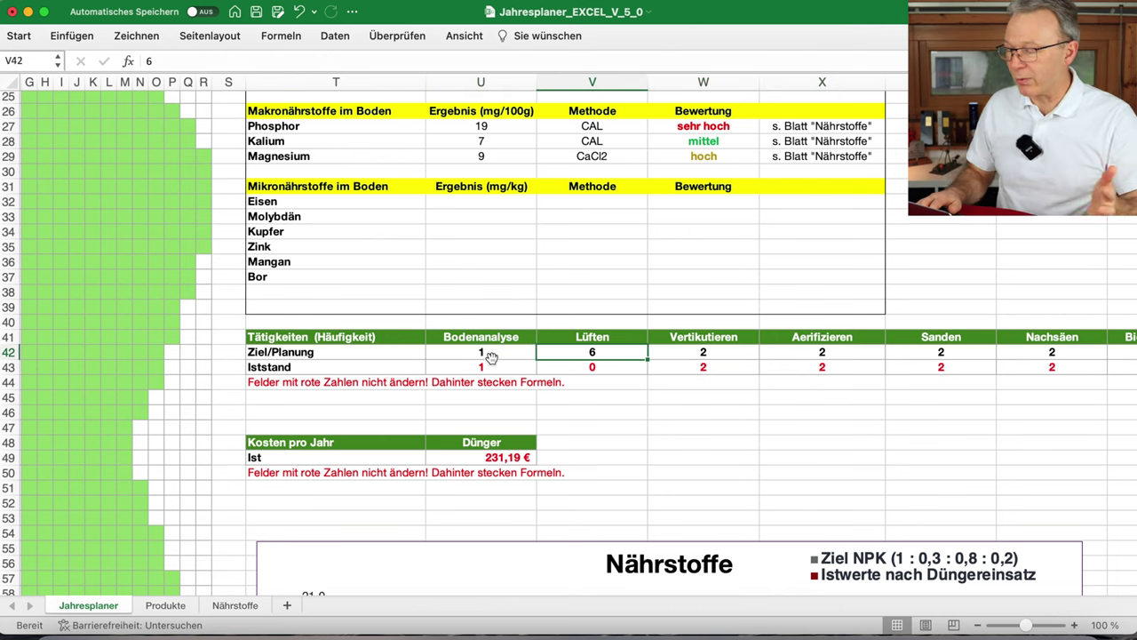
key("Right")
key("Right")
key("Right")
key("Right")
key("Right")
key("Right")
key("Right")
key("Right")
key("Right")
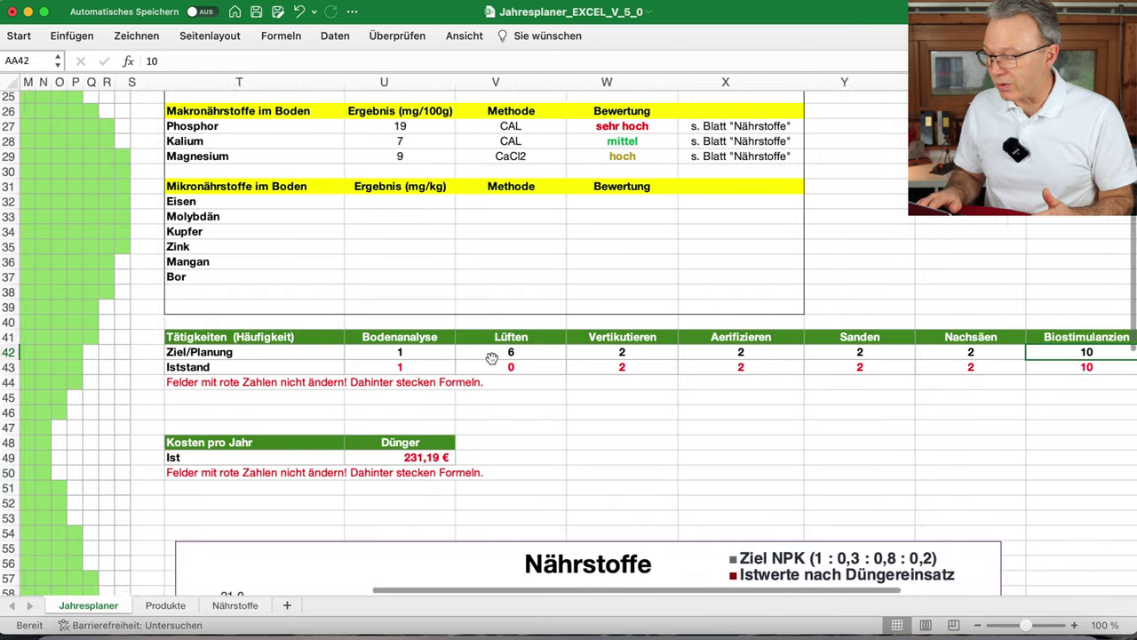
- Examine the Ziel/Planung and Iststand frequencies in the Tätigkeiten table through Wetting Agent, Nematoden, Topdressing, Düngen and Kalken, returning to its start
key("Left")
key("Left")
key("Left")
key("Left")
key("Left")
key("Left")
key("Left")
key("Left")
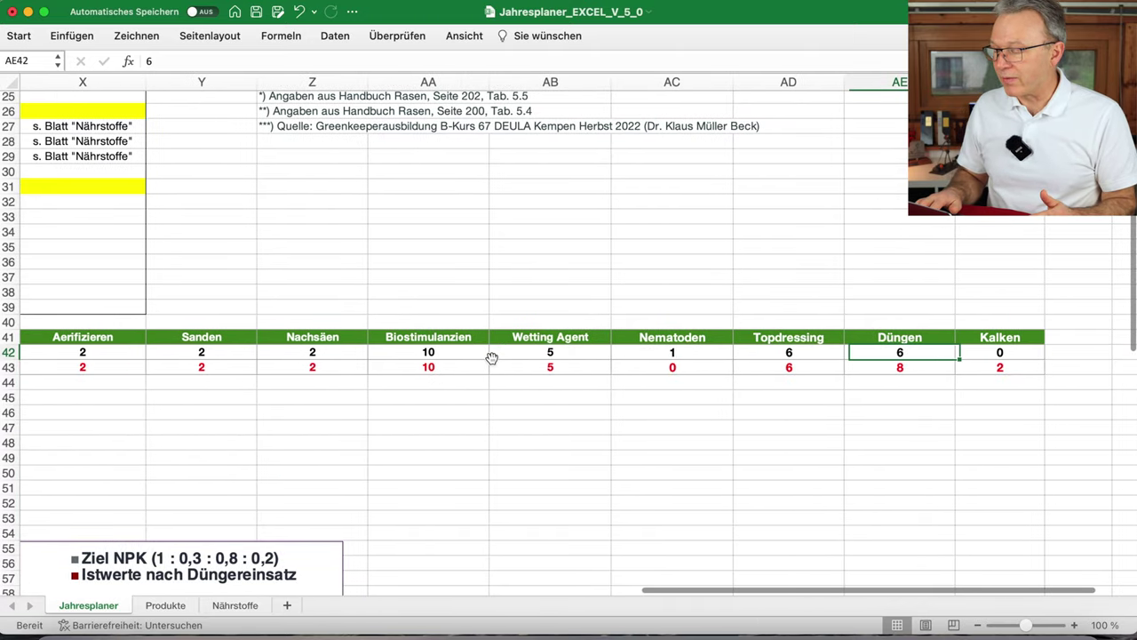
key("Left")
key("Left")
key("Left")
key("Left")
key("Left")
key("Left")
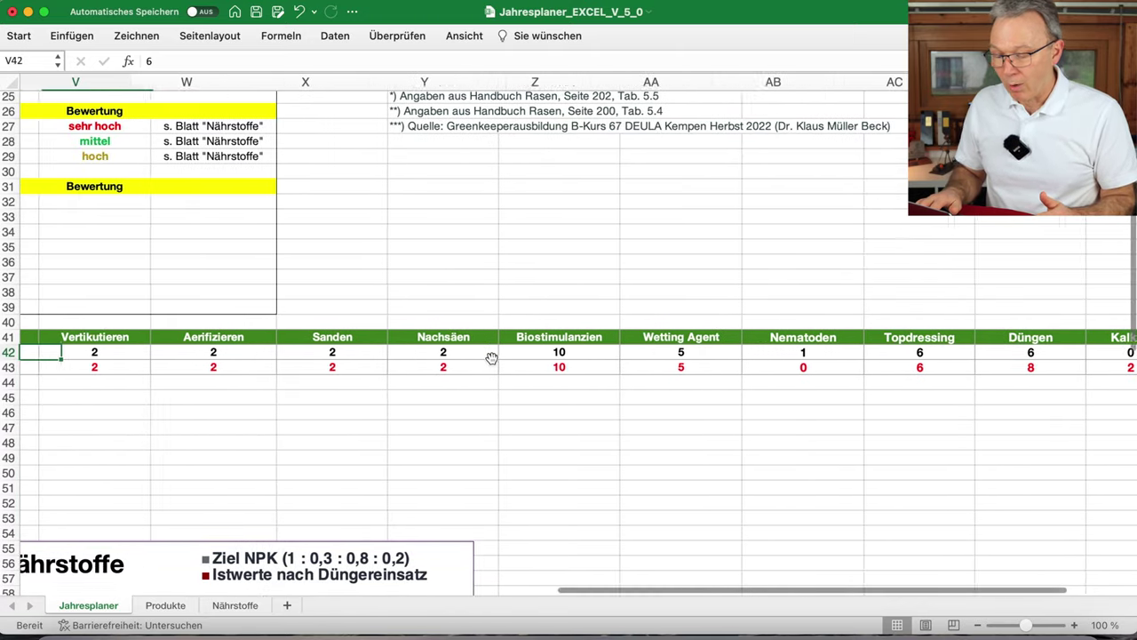
key("Left")
key("Left")
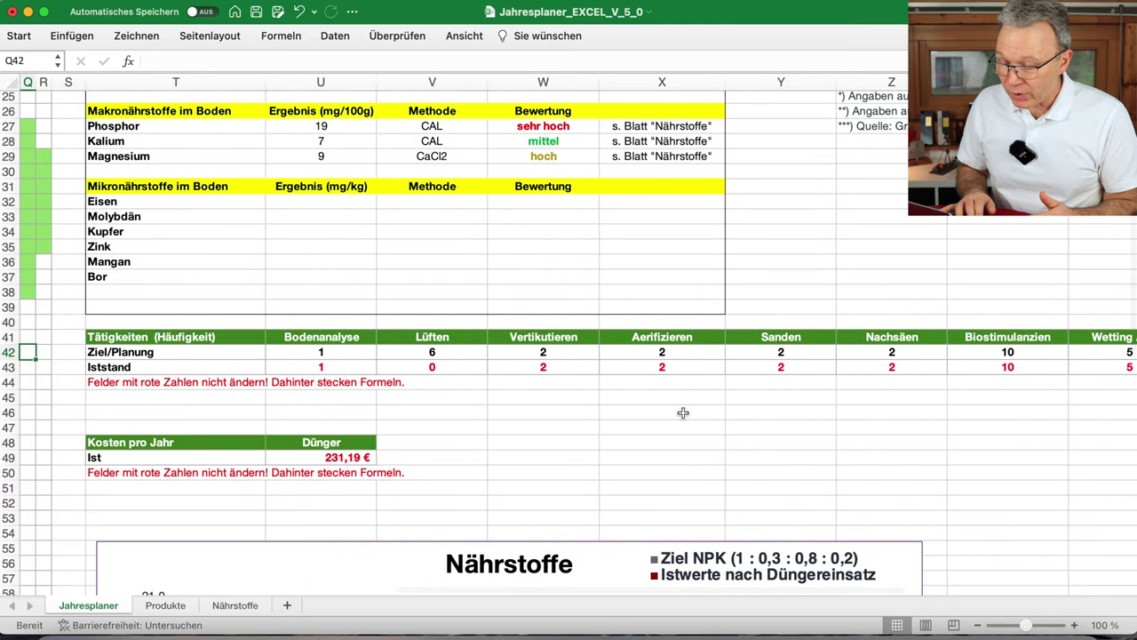
- Inspect the yearly fertilizer cost under Kosten pro Jahr and compare Ziel NPK with Istwerte in the Nährstoffe chart
left_click(313, 457)
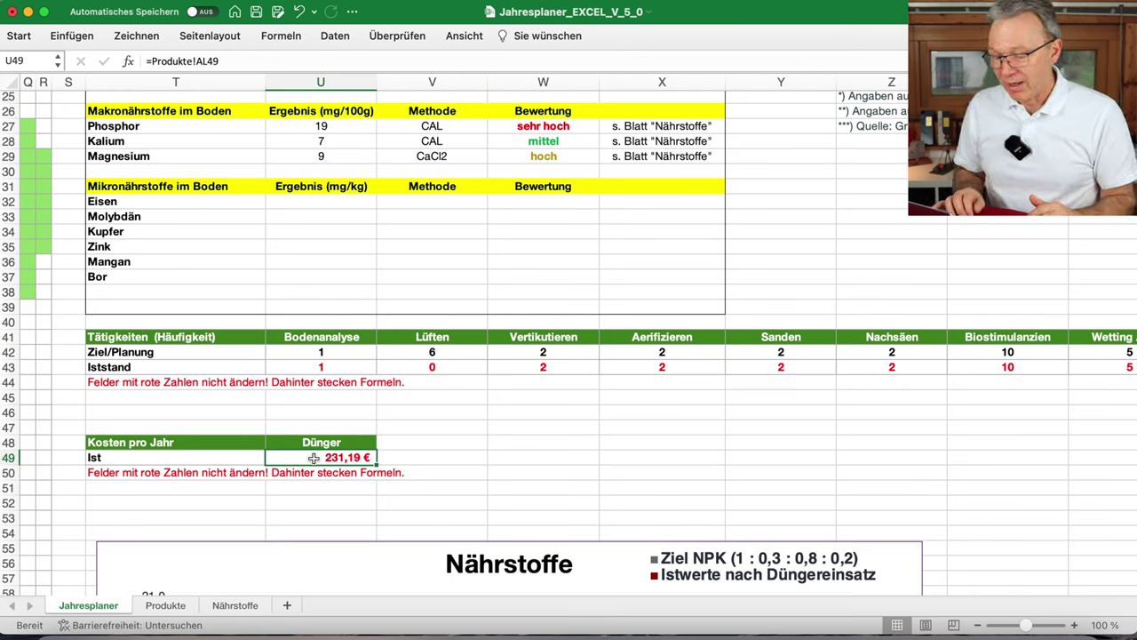
scroll(314, 458, "down", 3)
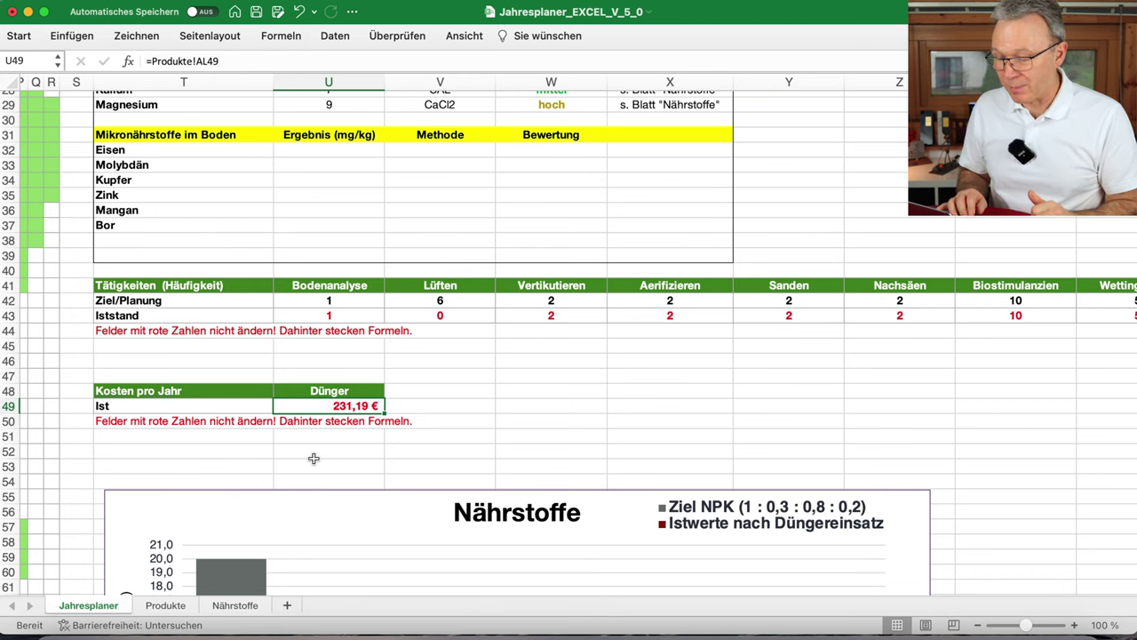
scroll(314, 458, "down", 10)
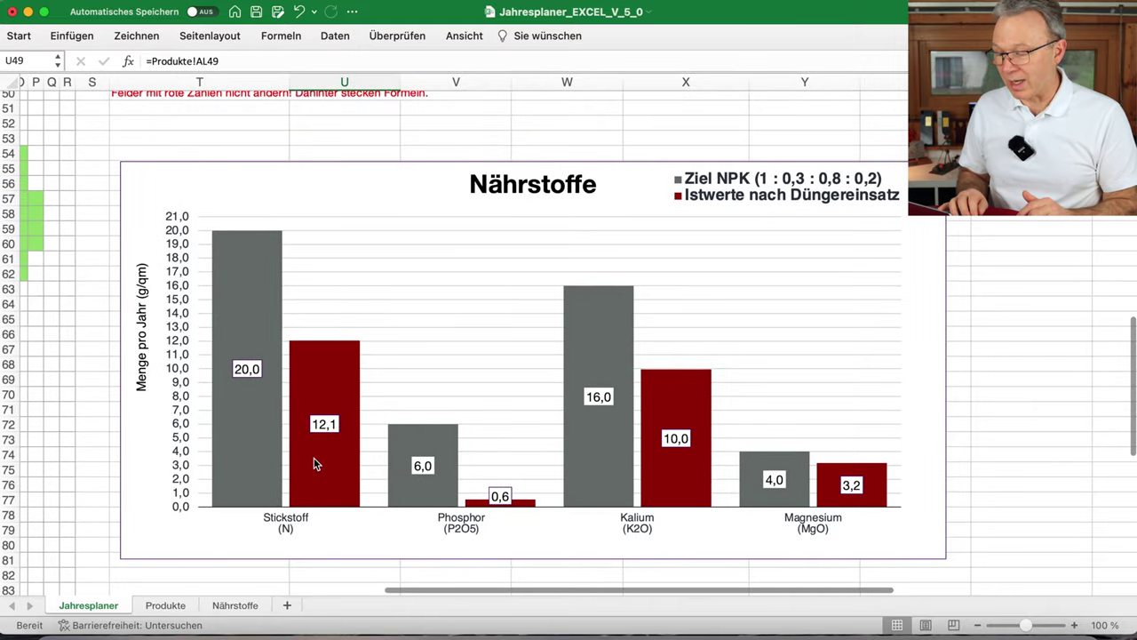
- Clear all fertilizer entries in the calendar's Dünger column from the Februar Kalken row (row 11) downward
scroll(314, 462, "left", 10)
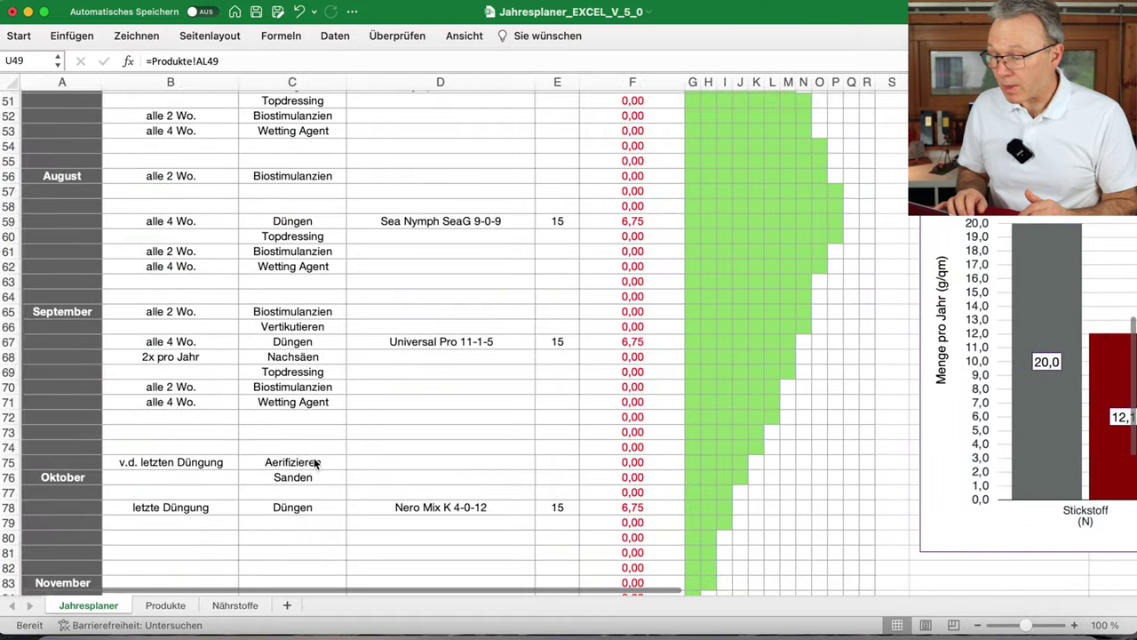
scroll(314, 462, "up", 15)
scroll(314, 462, "down", 1)
scroll(314, 462, "right", 1)
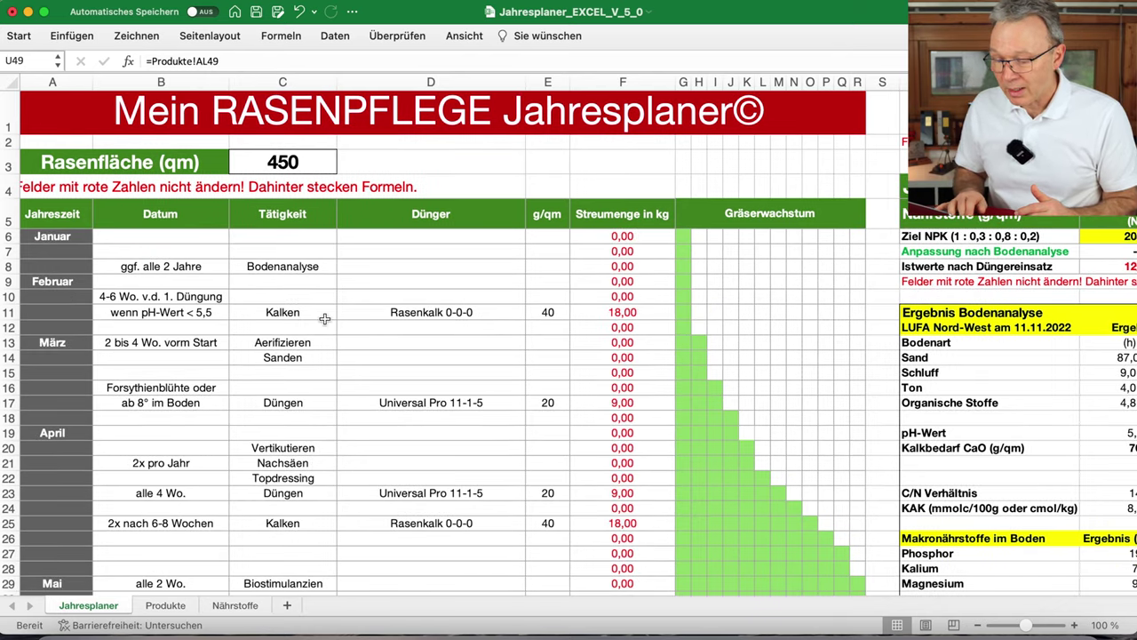
left_click(450, 297)
left_click_drag(462, 313, 465, 623)
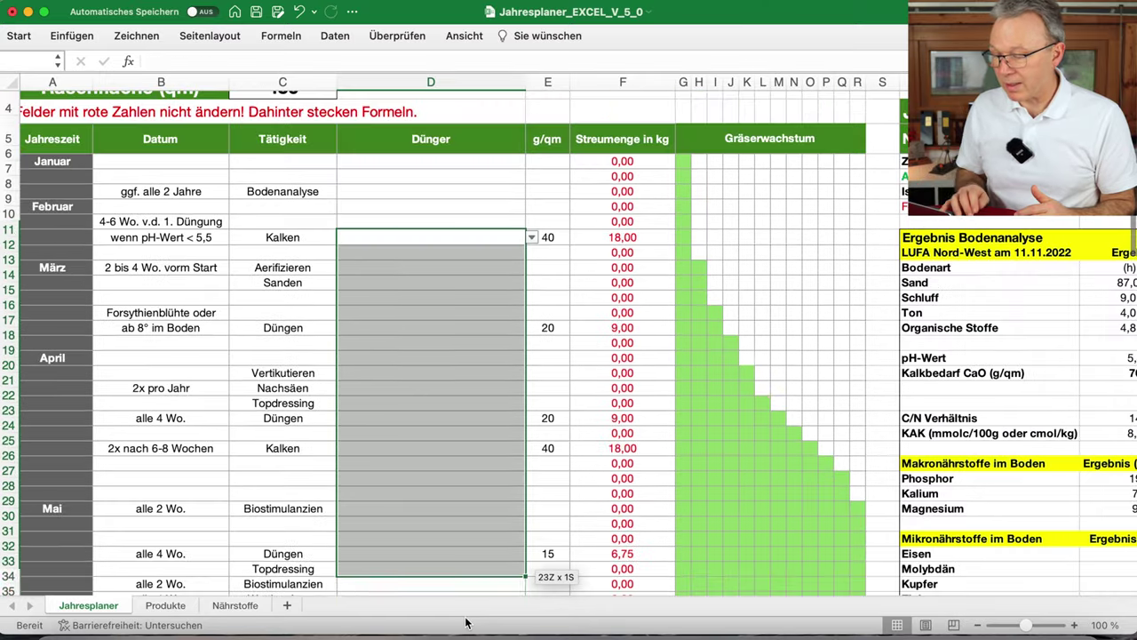
left_click_drag(465, 623, 465, 622)
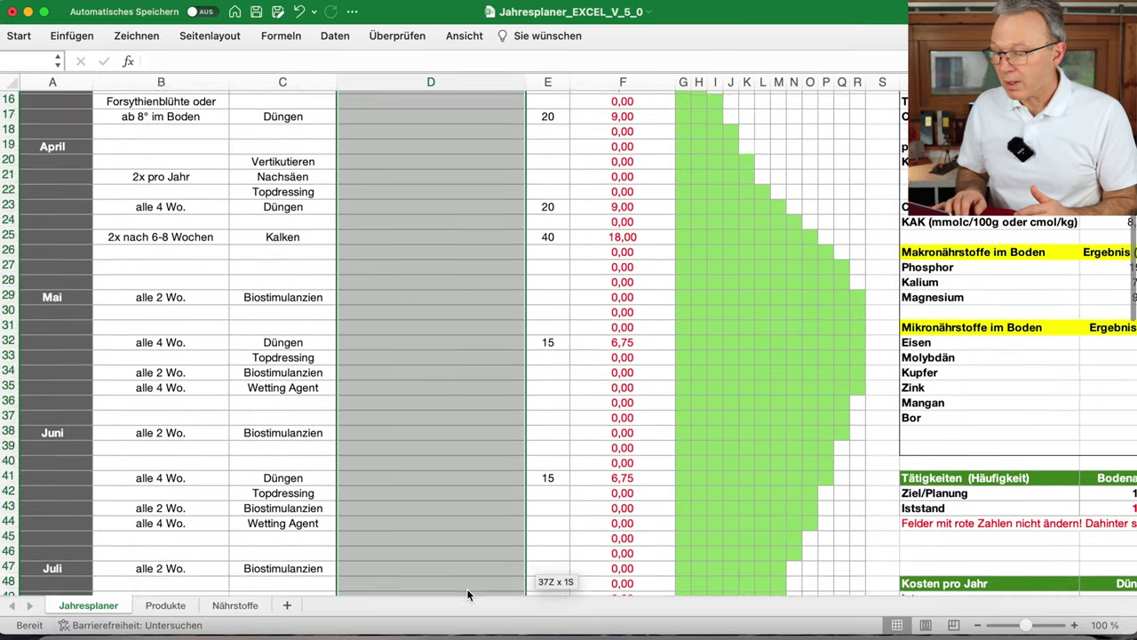
left_click_drag(467, 588, 487, 597)
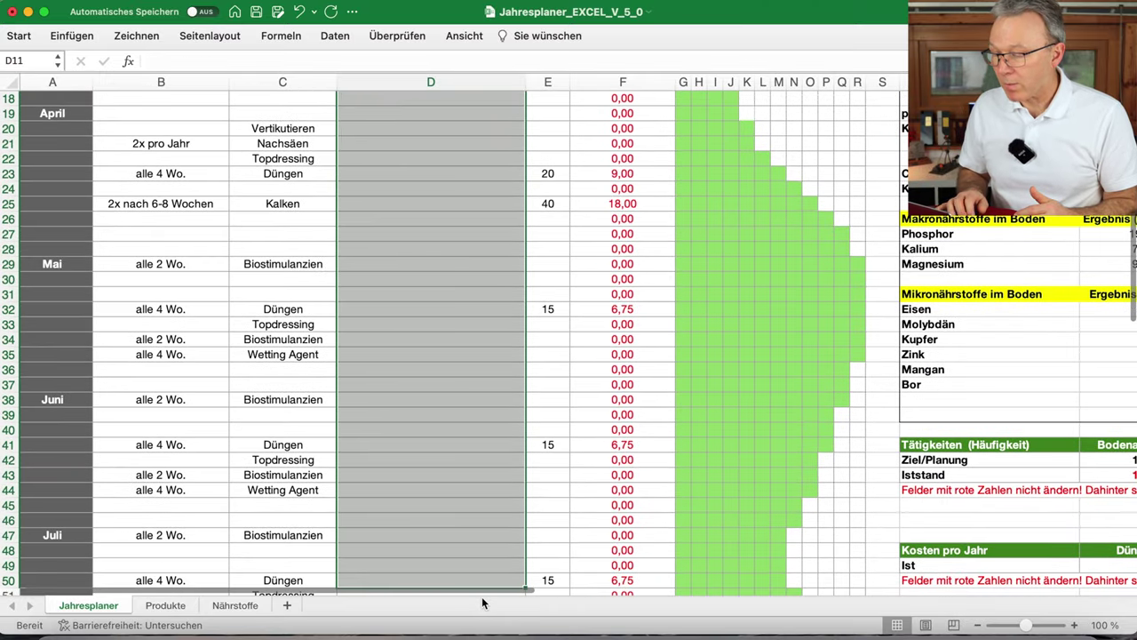
left_click(482, 384)
- Clear all spreading rates in the calendar's g/qm column from E11 to E87
scroll(484, 388, "up", 5)
scroll(484, 388, "down", 2)
left_click_drag(547, 317, 535, 506)
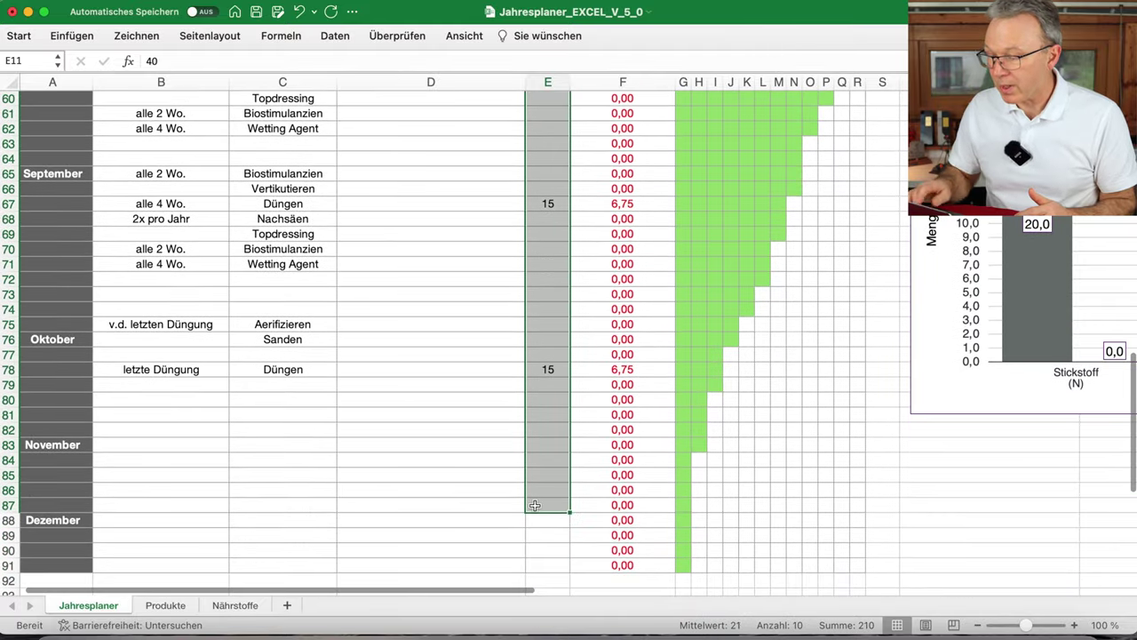
- Check the Jahresbilanz Istwerte, the Kosten pro Jahr value and the Nährstoffe chart against the emptied fertilizer plan
scroll(535, 505, "up", 20)
scroll(741, 489, "right", 5)
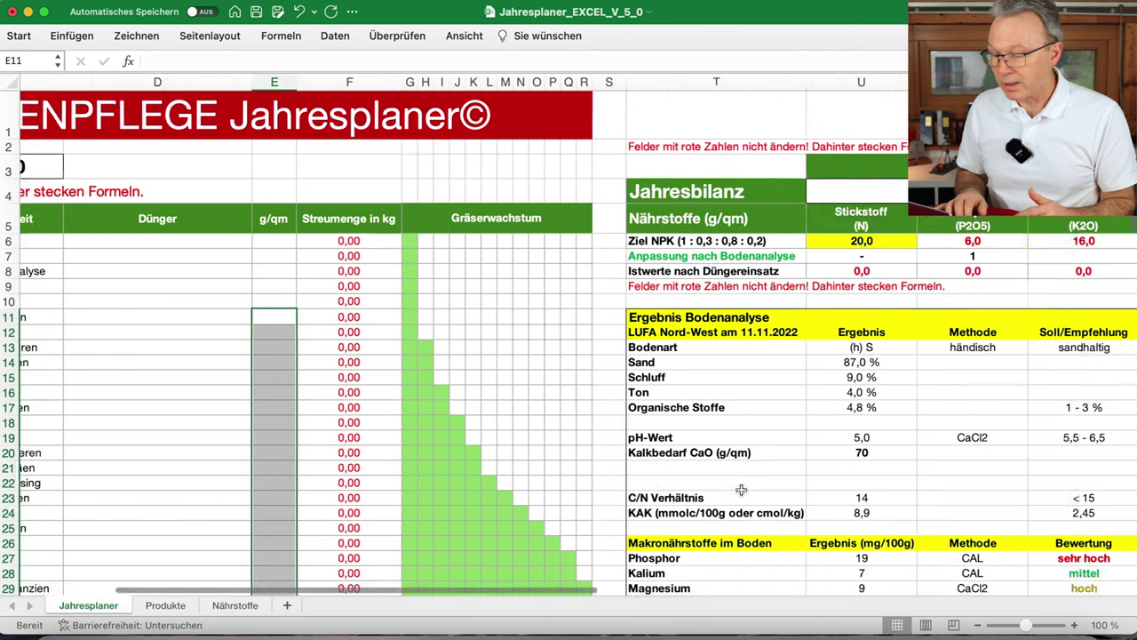
scroll(741, 490, "right", 10)
scroll(741, 489, "left", 9)
scroll(741, 490, "right", 3)
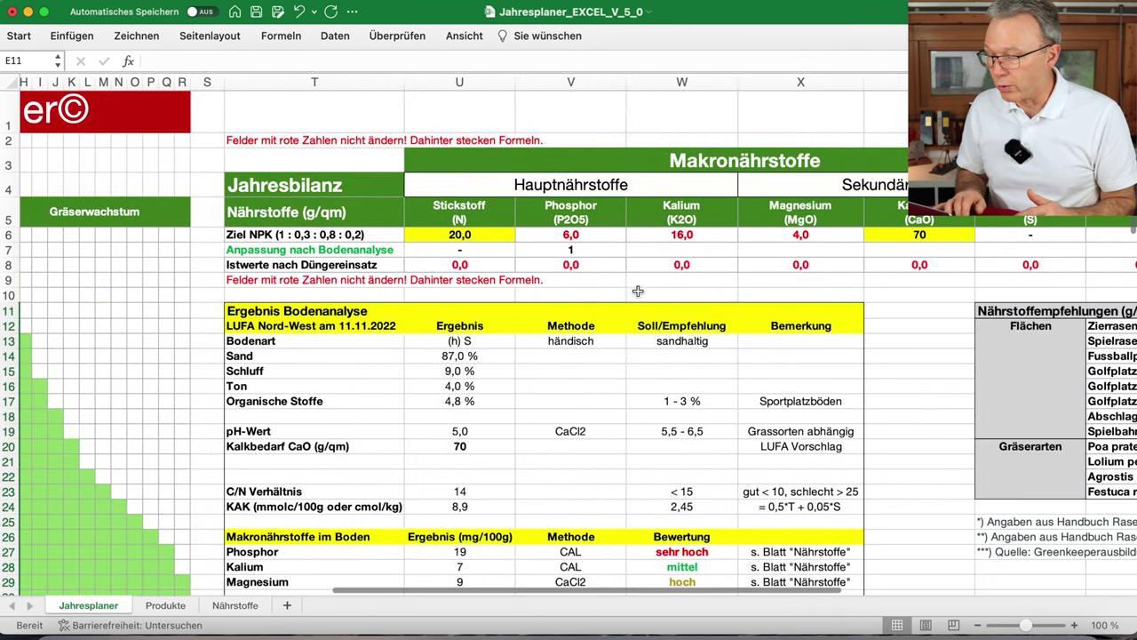
scroll(706, 386, "down", 20)
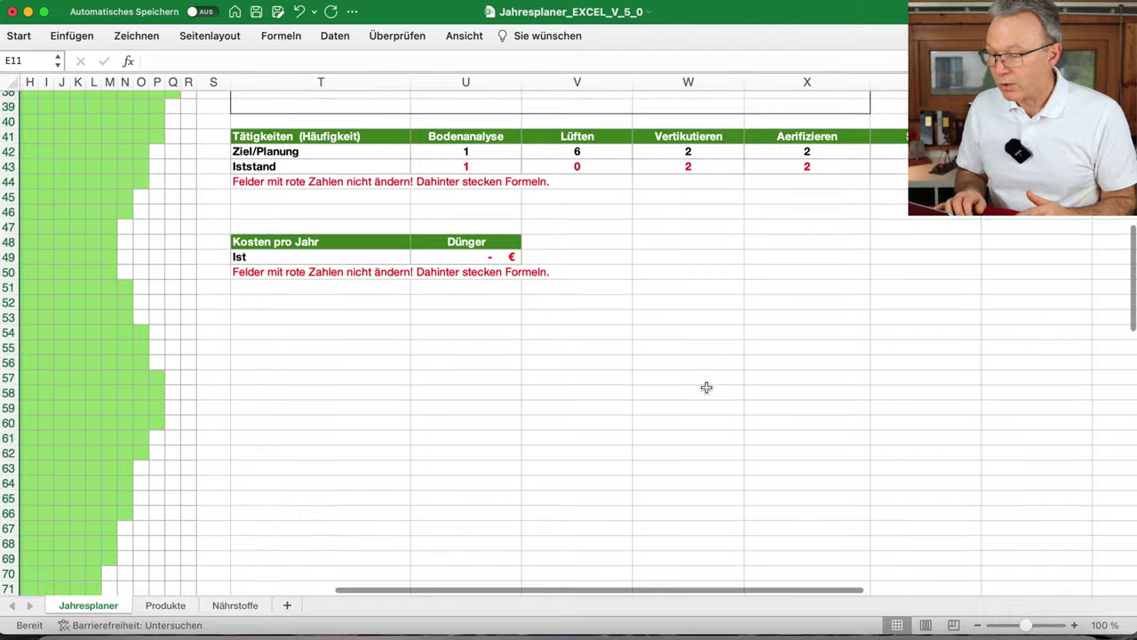
scroll(706, 387, "up", 20)
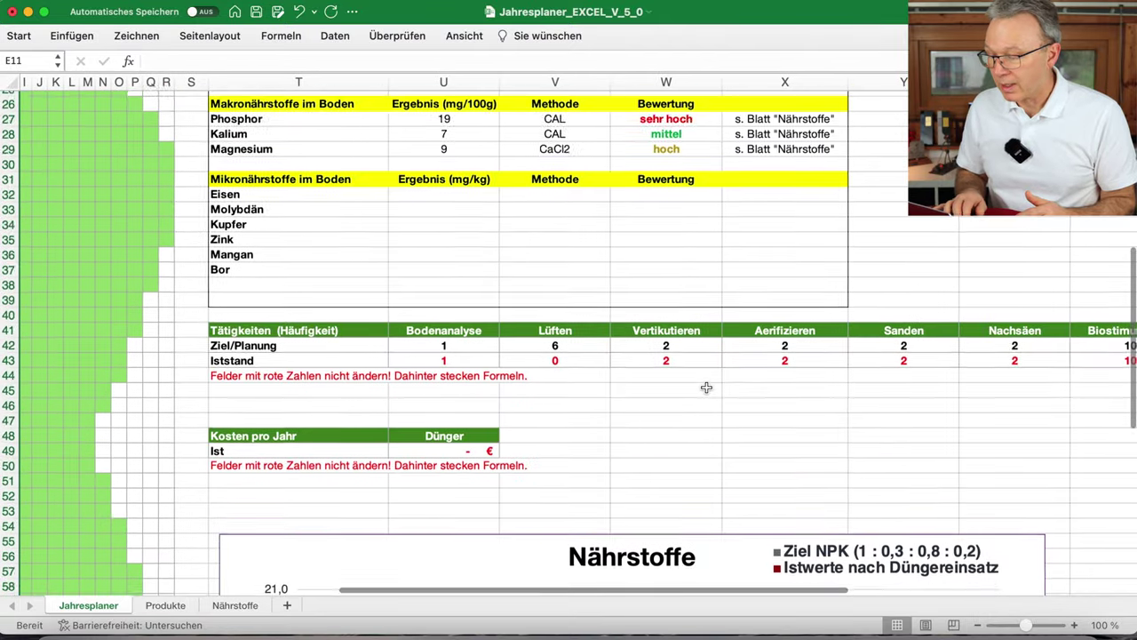
scroll(706, 387, "down", 5)
scroll(707, 387, "down", 13)
scroll(706, 387, "up", 2)
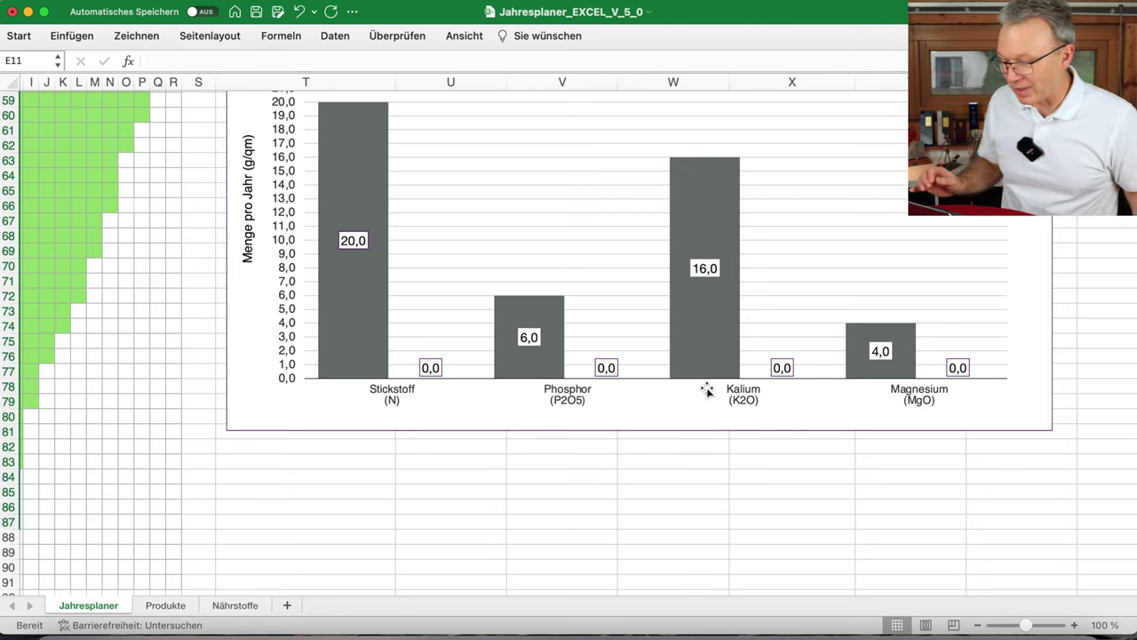
- Choose Nero 10-0-4 from the product list as the Dünger for the März Düngen entry in row 17
scroll(707, 387, "left", 5)
scroll(707, 387, "up", 15)
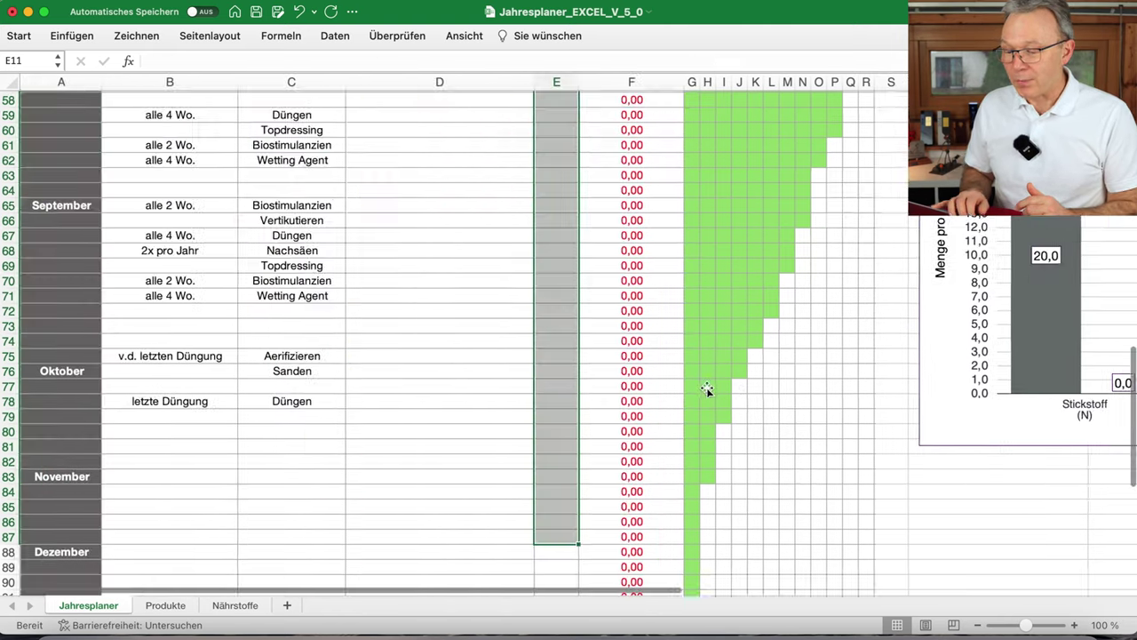
scroll(706, 389, "up", 6)
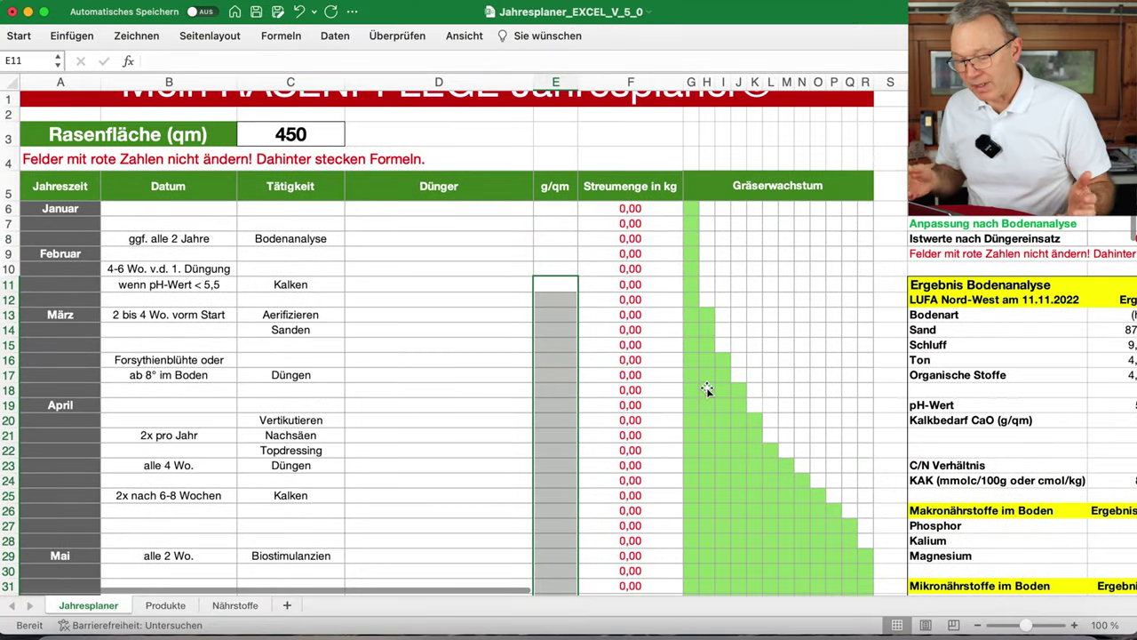
scroll(706, 389, "right", 5)
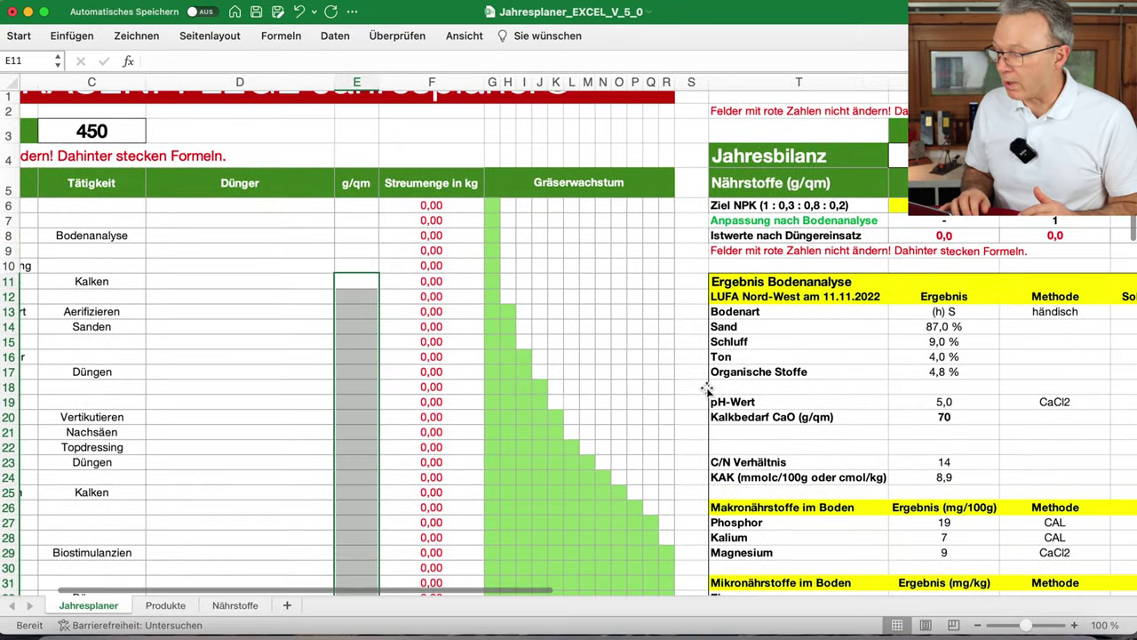
scroll(707, 388, "left", 5)
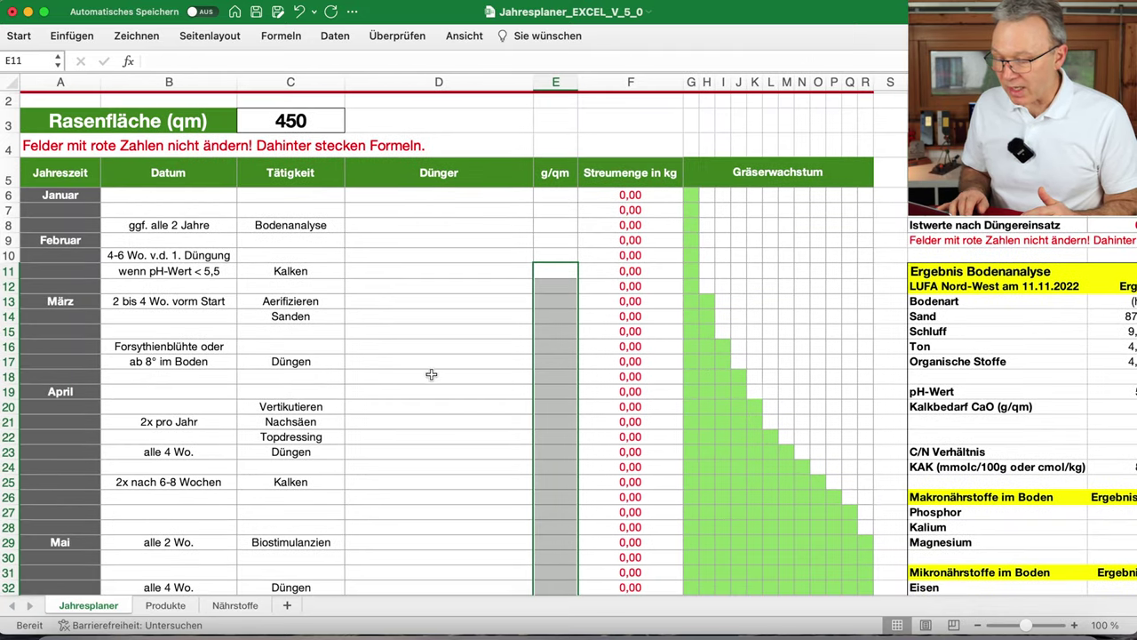
left_click(459, 364)
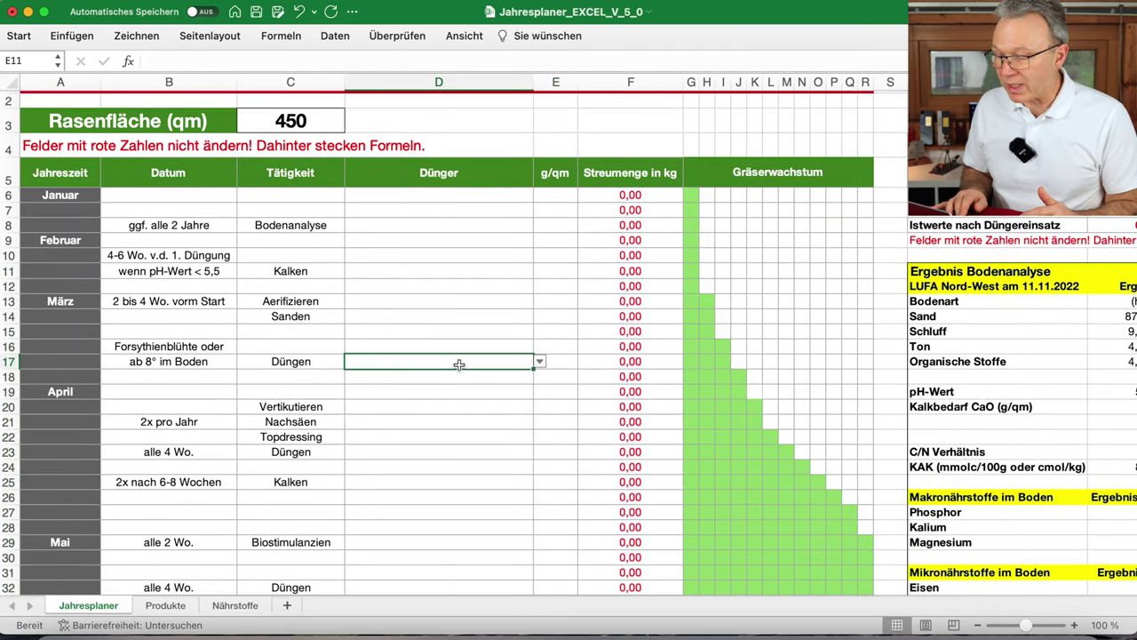
left_click(539, 362)
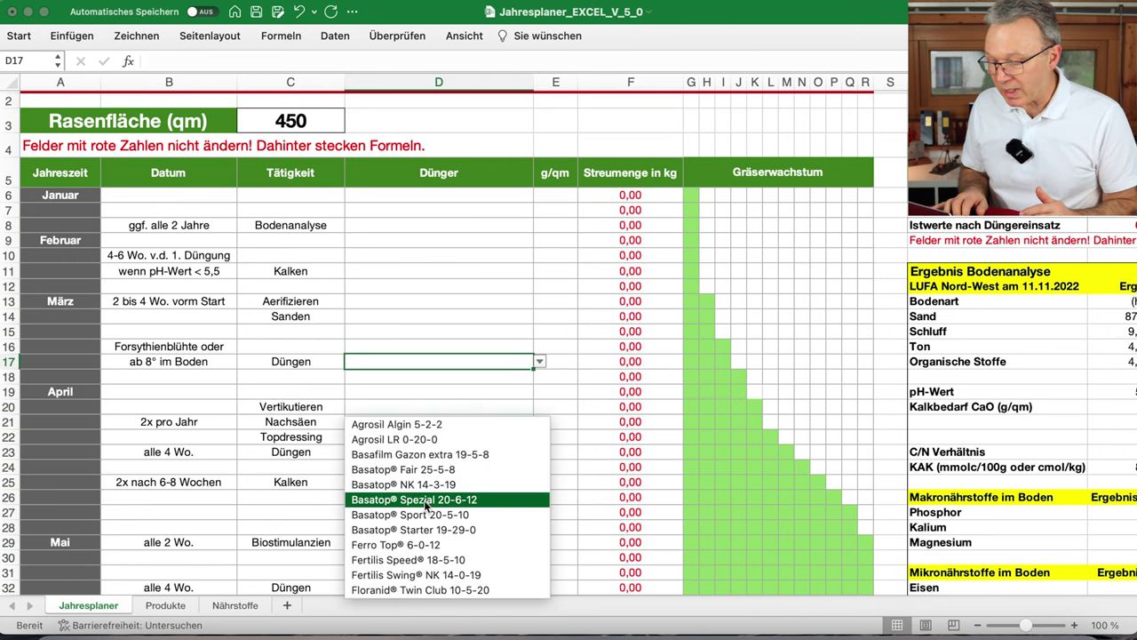
scroll(427, 505, "down", 3)
scroll(427, 505, "up", 3)
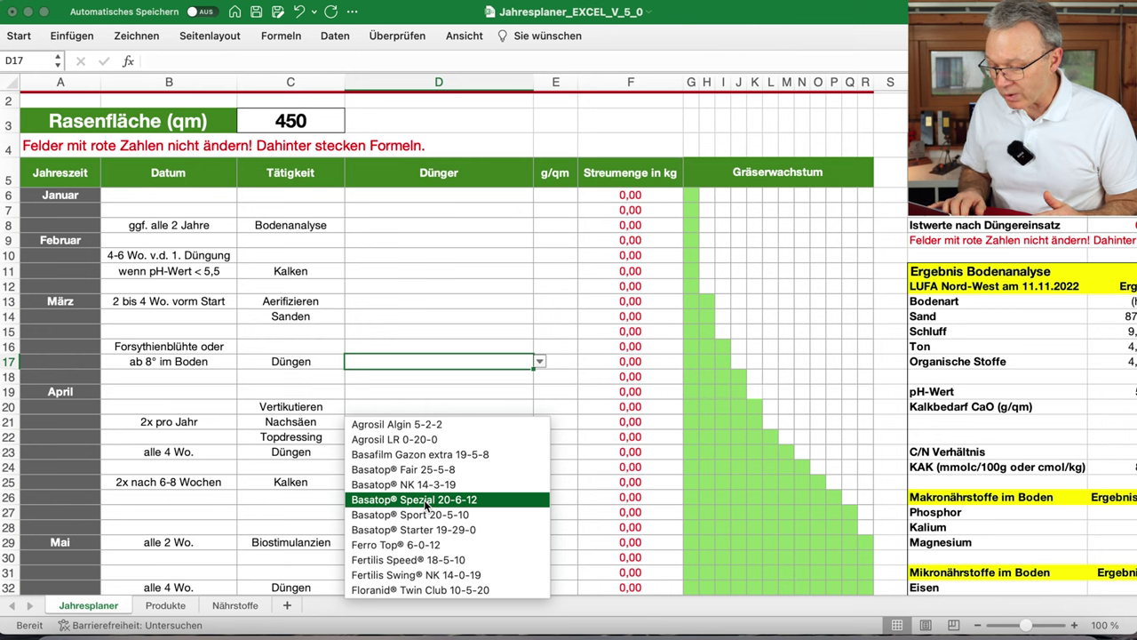
scroll(424, 499, "down", 5)
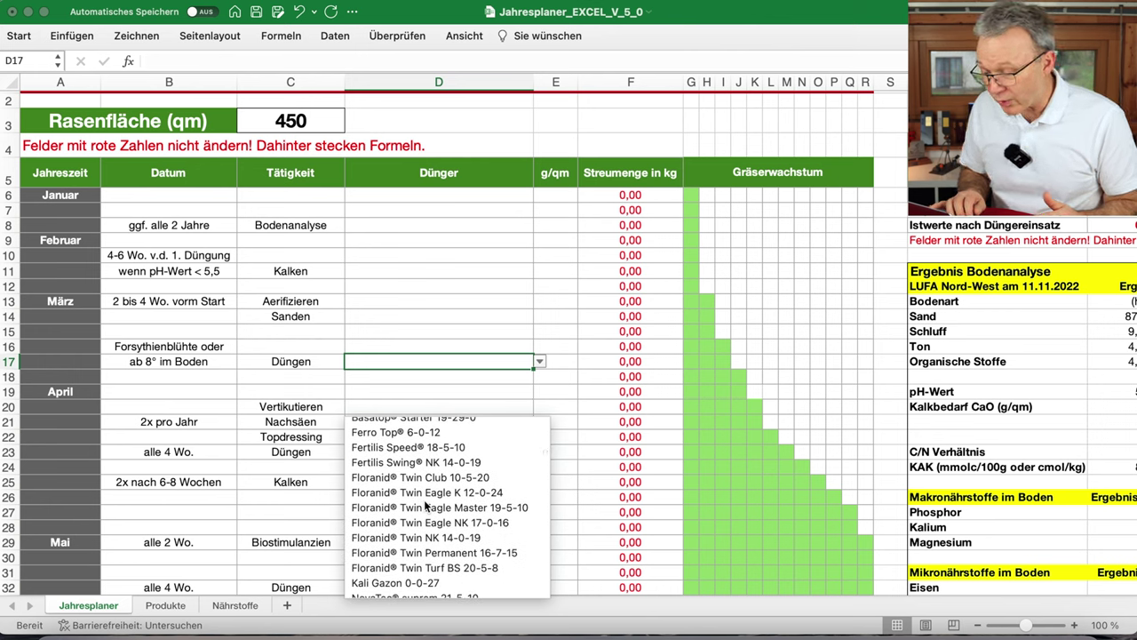
scroll(425, 505, "down", 7)
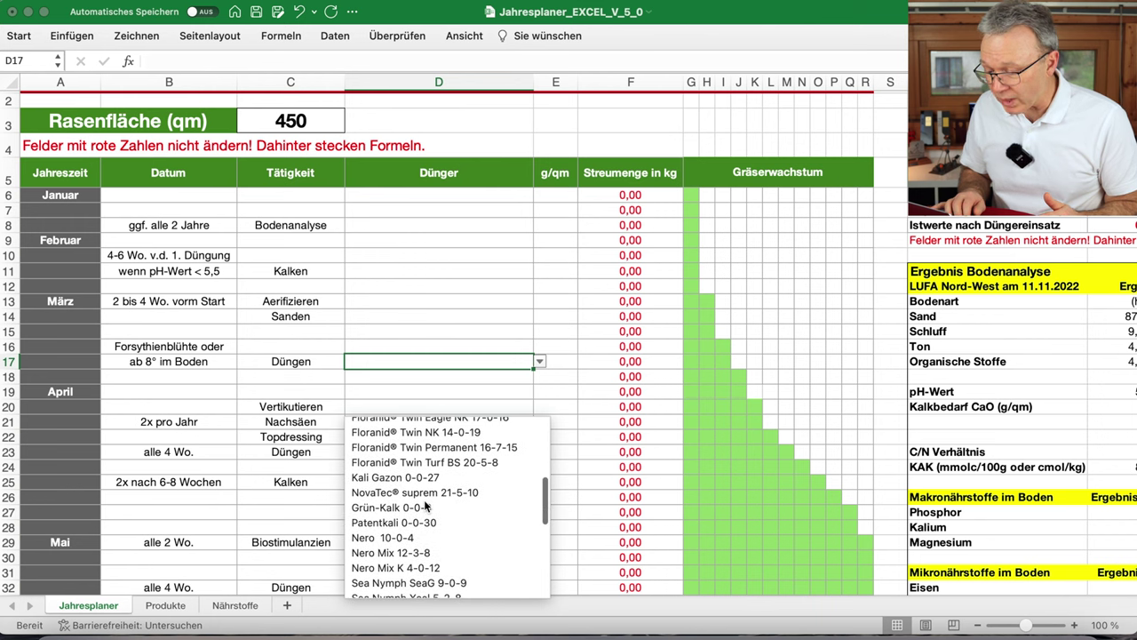
scroll(424, 505, "down", 4)
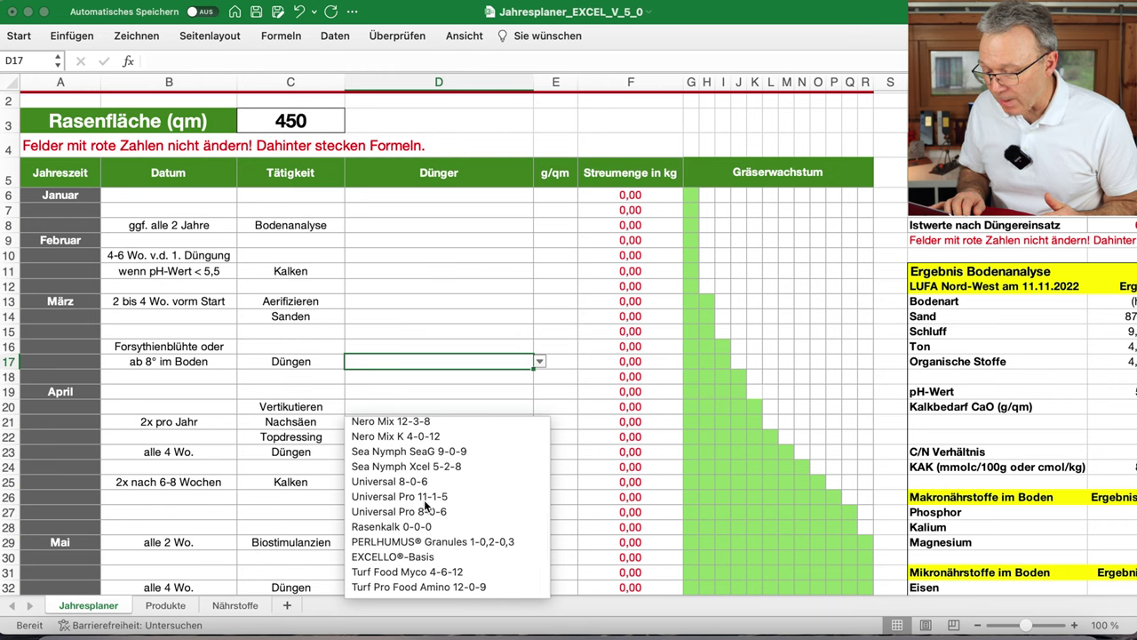
scroll(425, 504, "up", 3)
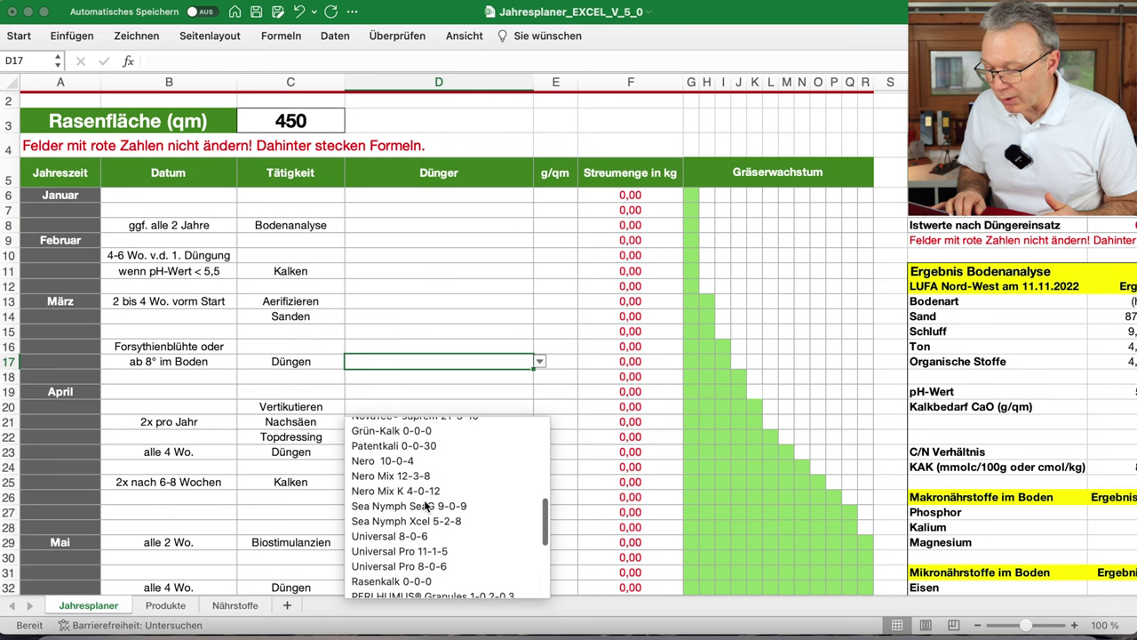
left_click(400, 462)
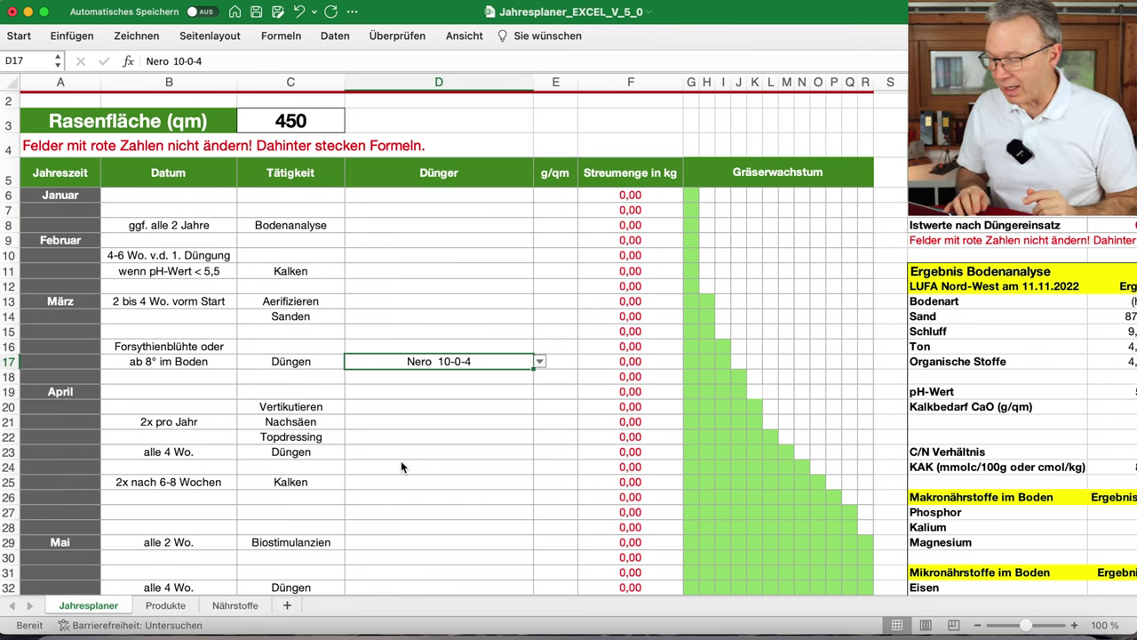
- Enter 30 g/qm as the spreading rate for the Nero 10-0-4 application in row 17
left_click(562, 364)
type("340")
key("BackSpace")
key("BackSpace")
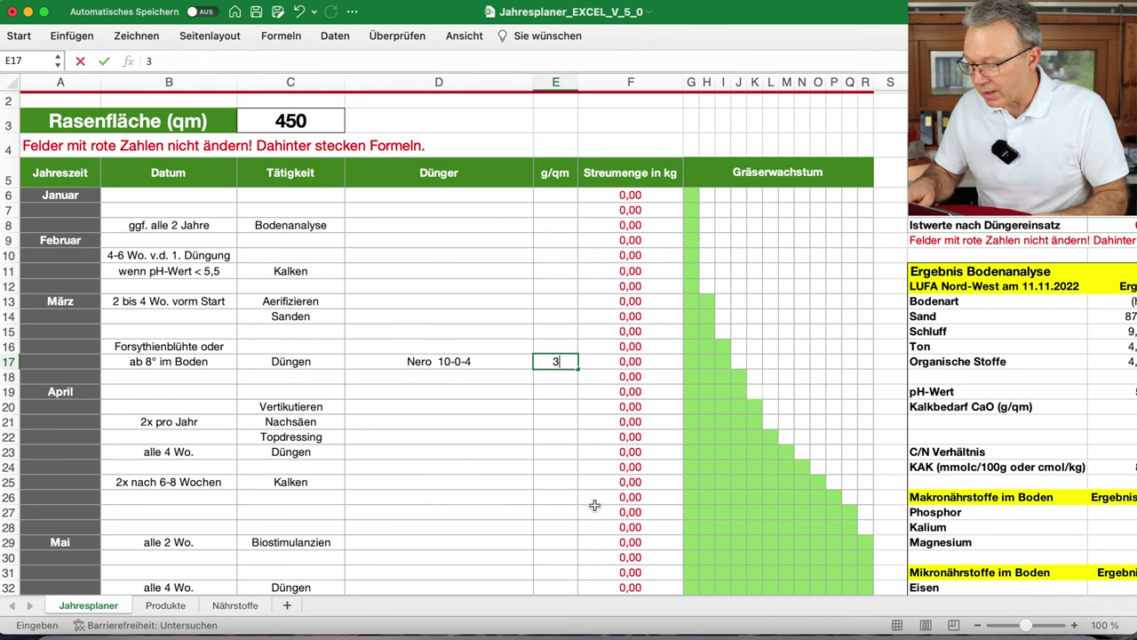
key("Return")
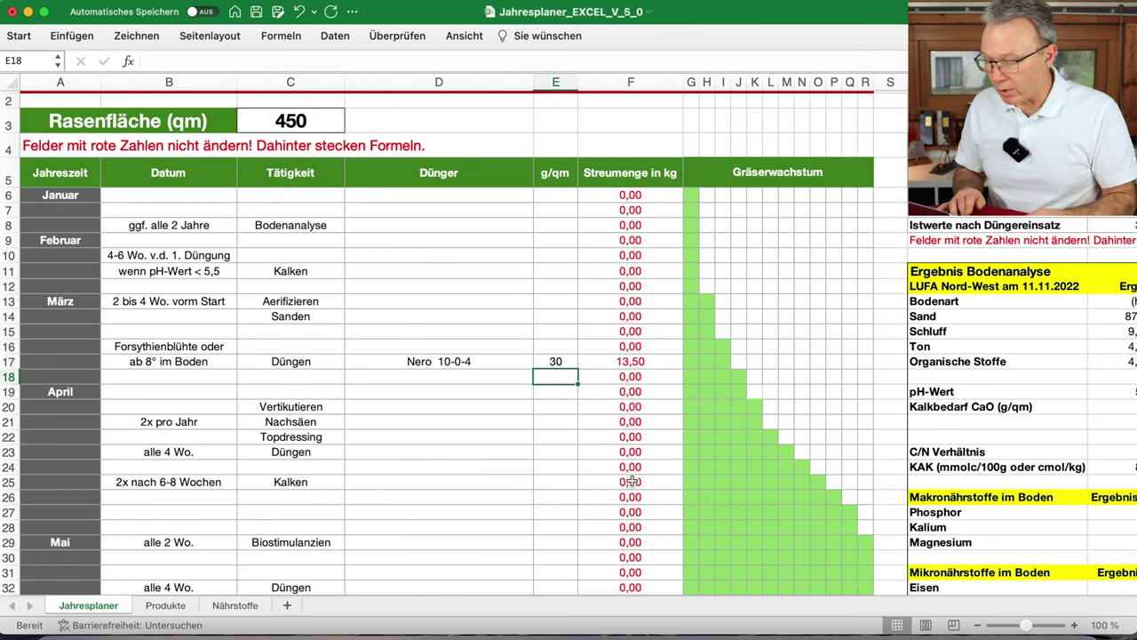
- Set the g/qm rate of the März Nero 10-0-4 application to 35
left_click_drag(571, 376, 567, 374)
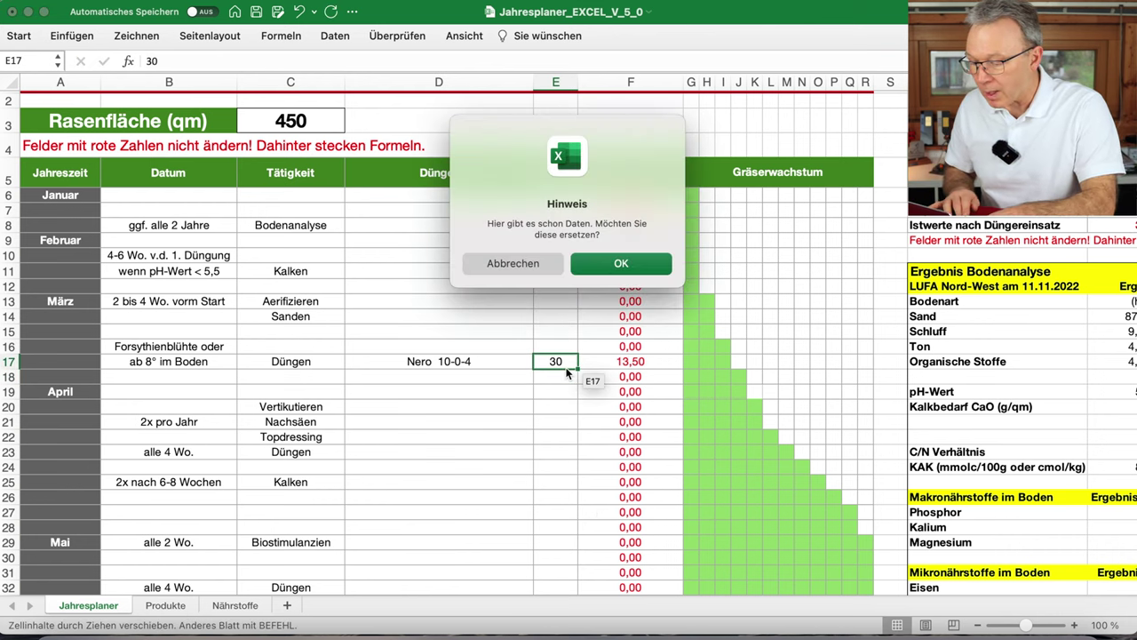
left_click(521, 262)
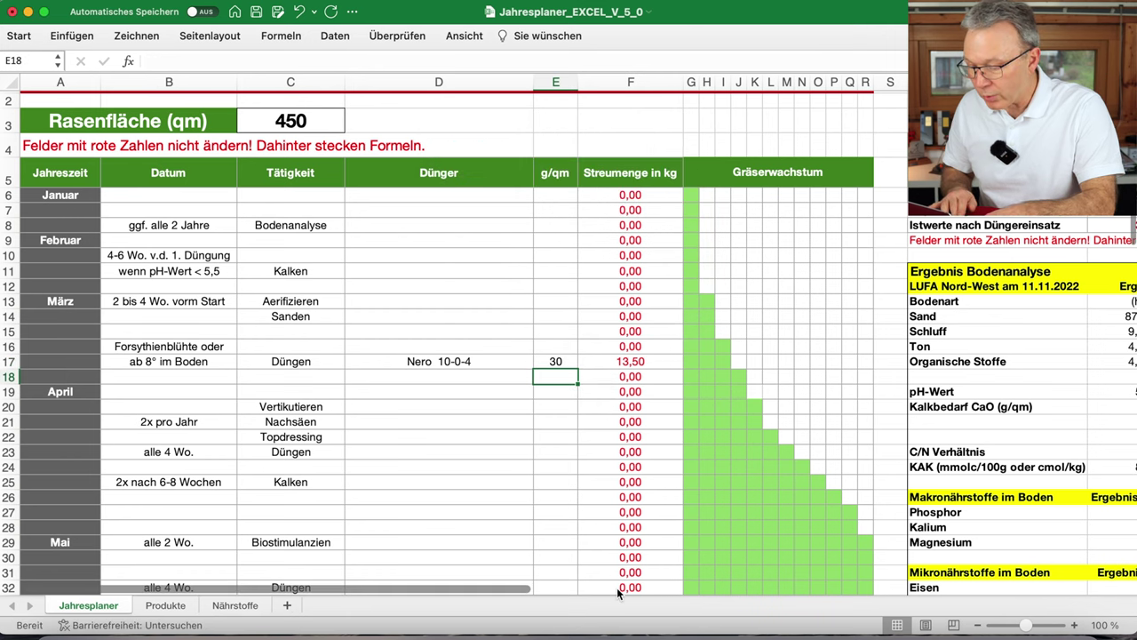
type("35")
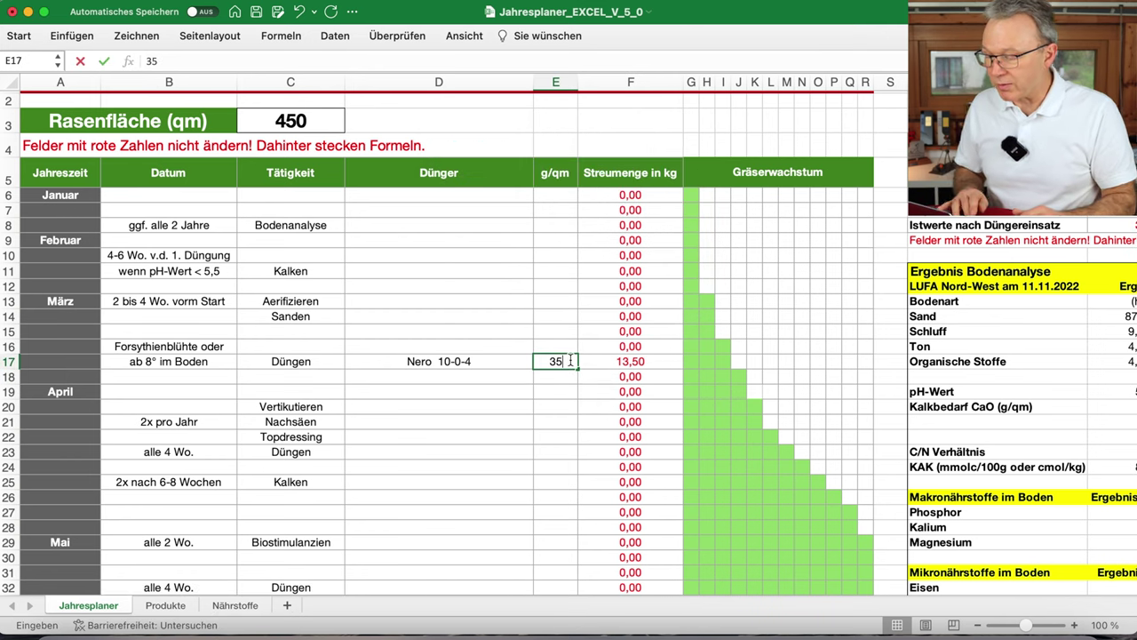
key("Return")
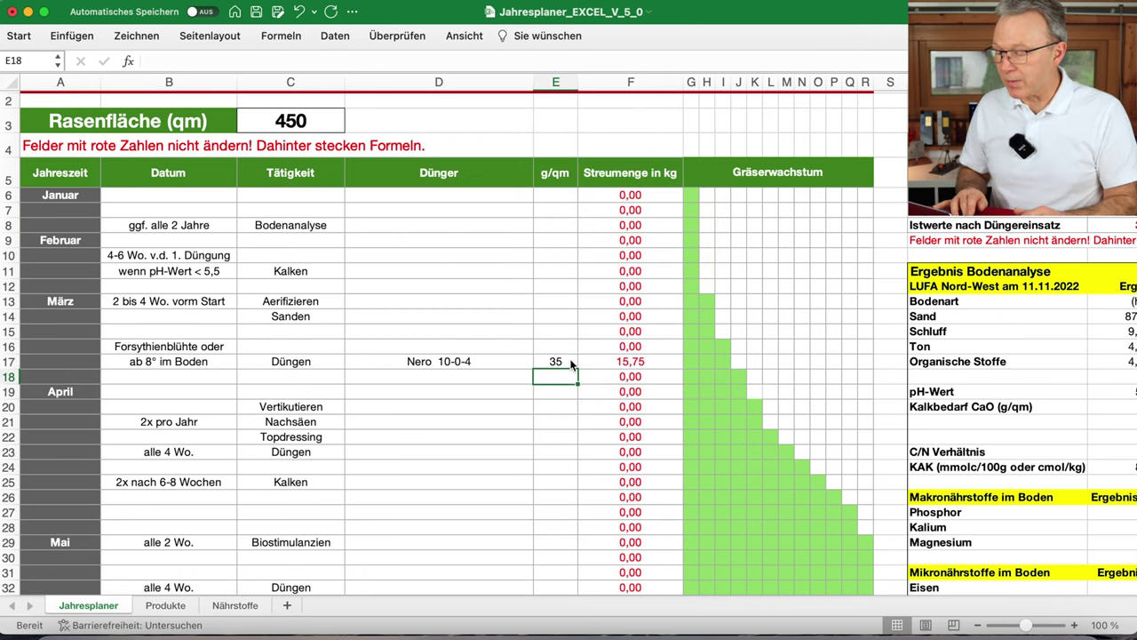
- Check the Streumenge formula for the März fertilizing in row 17 and the Stickstoff Istwert in the Jahresbilanz
left_click(635, 363)
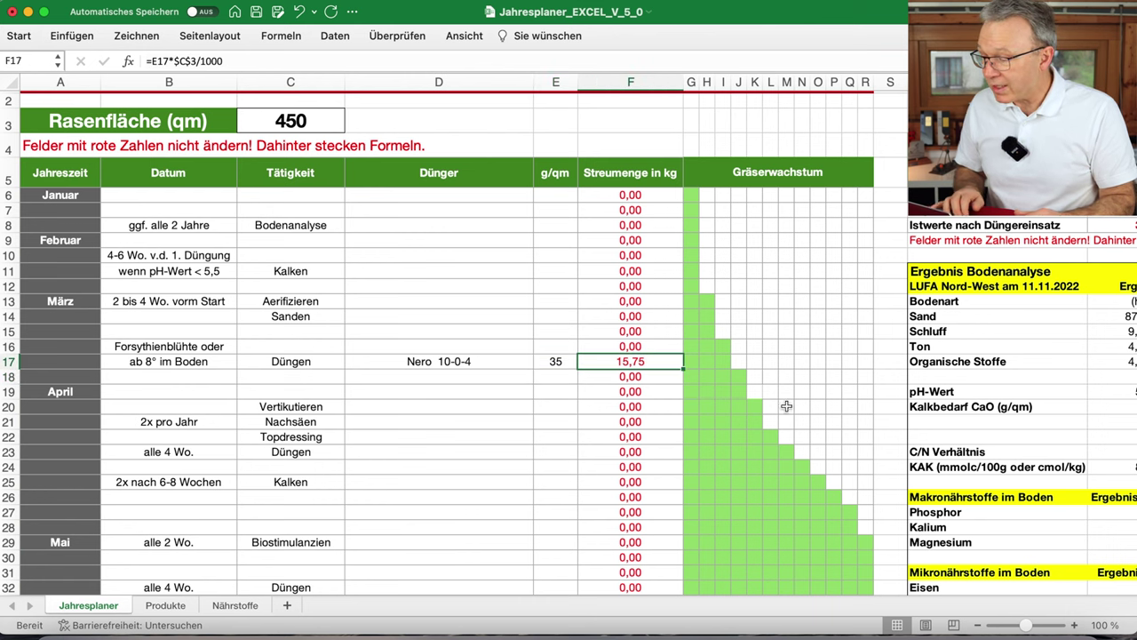
scroll(838, 395, "right", 10)
scroll(839, 394, "right", 3)
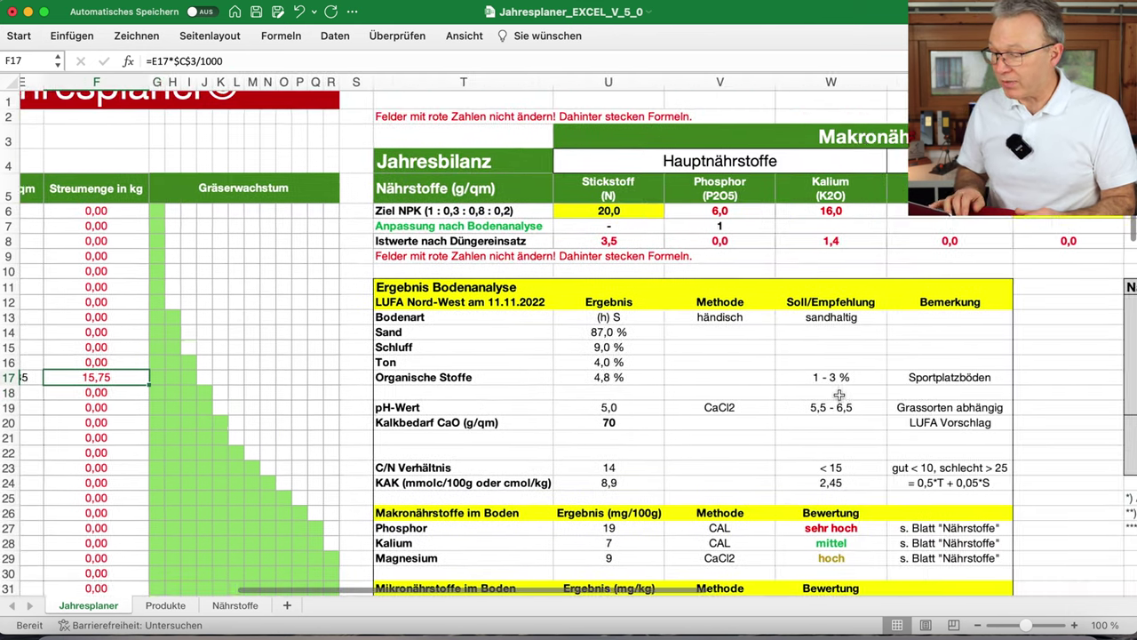
left_click(611, 240)
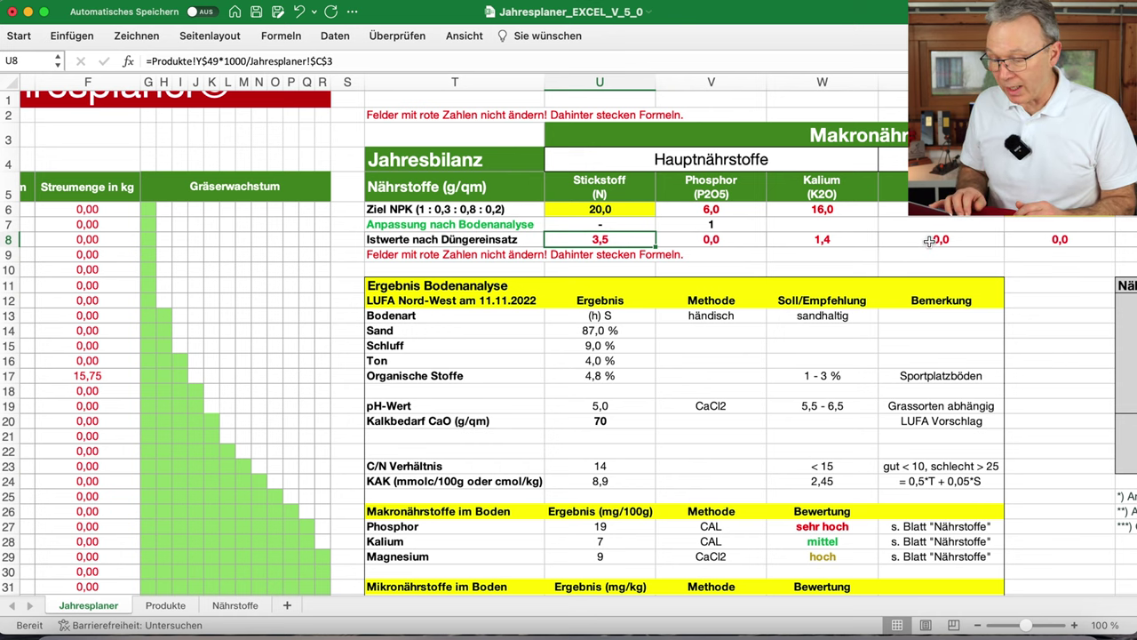
- Choose Nero 10-0-4 as the Dünger for the Mai Düngen entry in row 32 and enter a rate of 35 g/qm
scroll(928, 241, "left", 10)
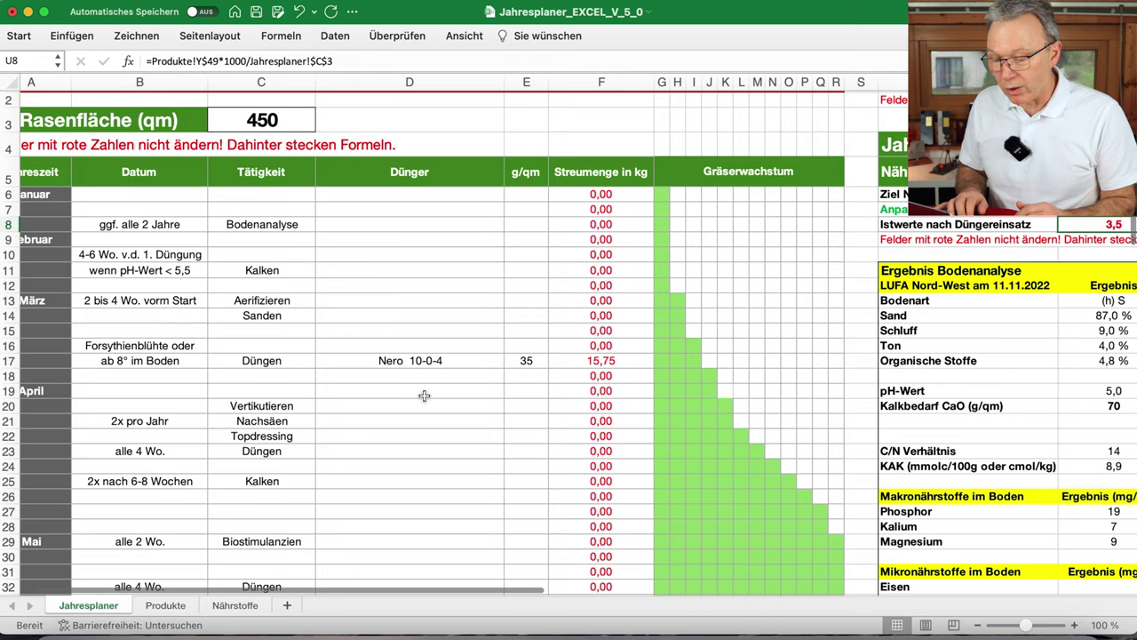
scroll(415, 476, "down", 5)
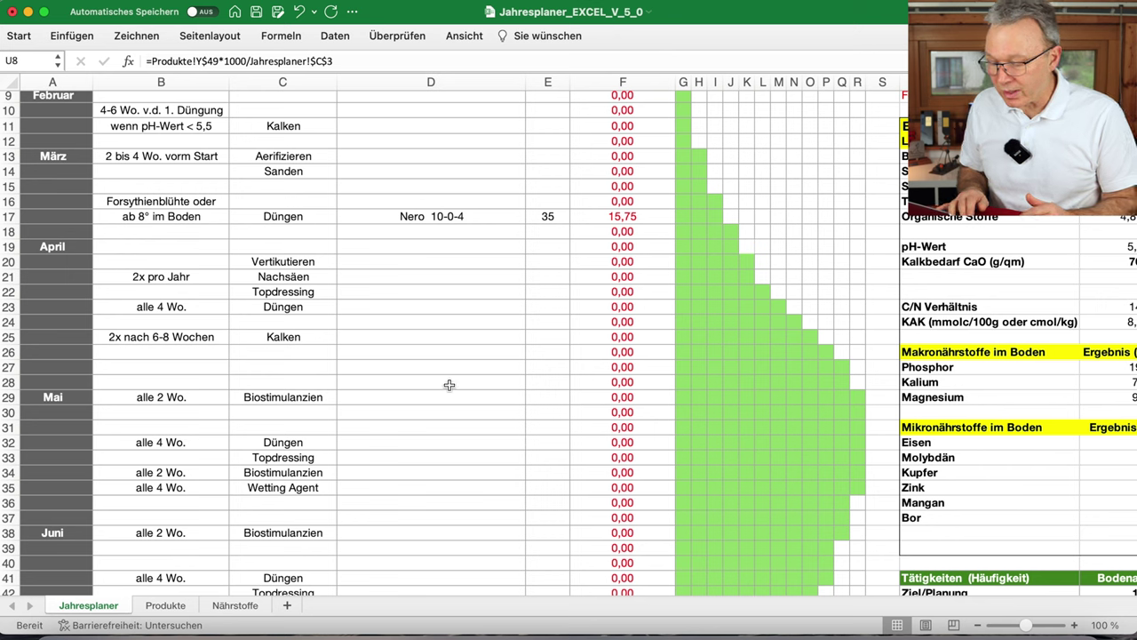
left_click(434, 445)
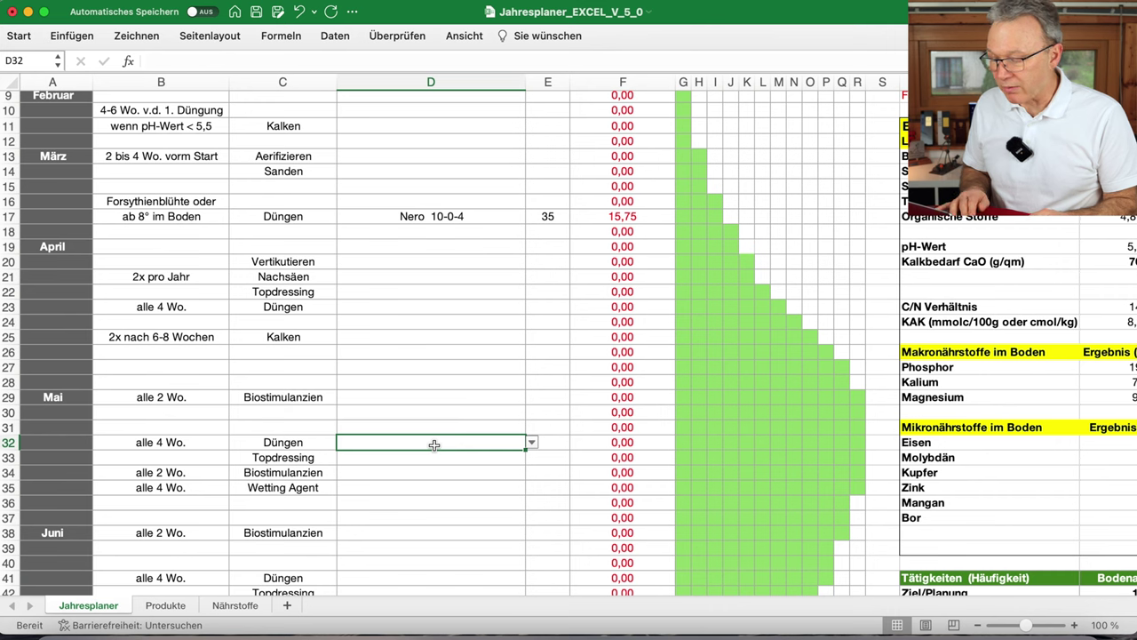
left_click(531, 442)
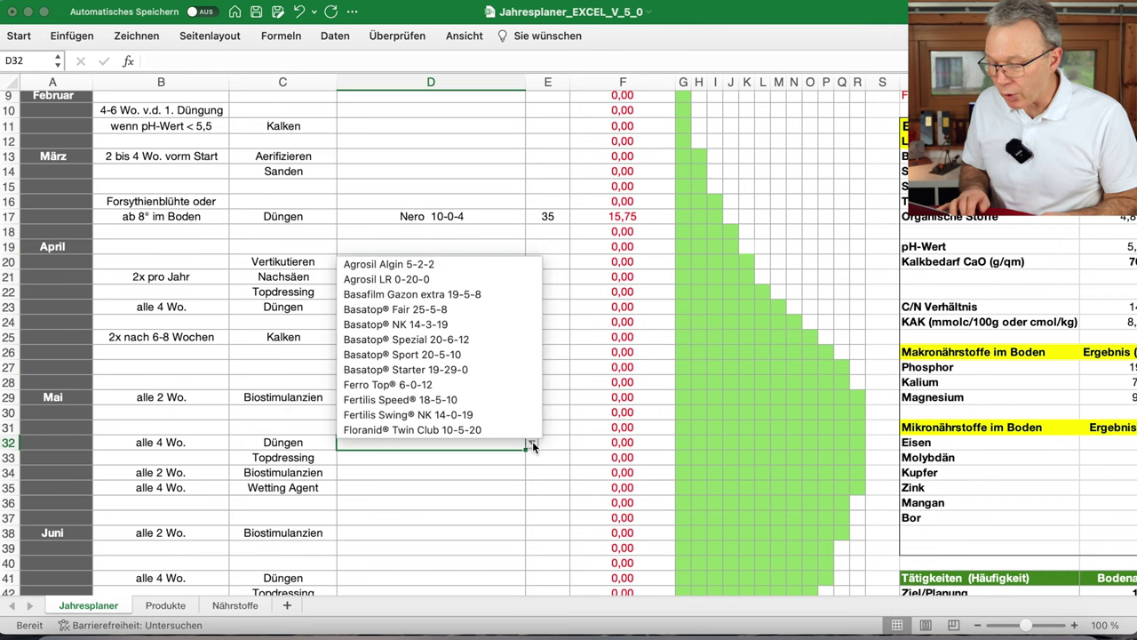
scroll(484, 371, "down", 6)
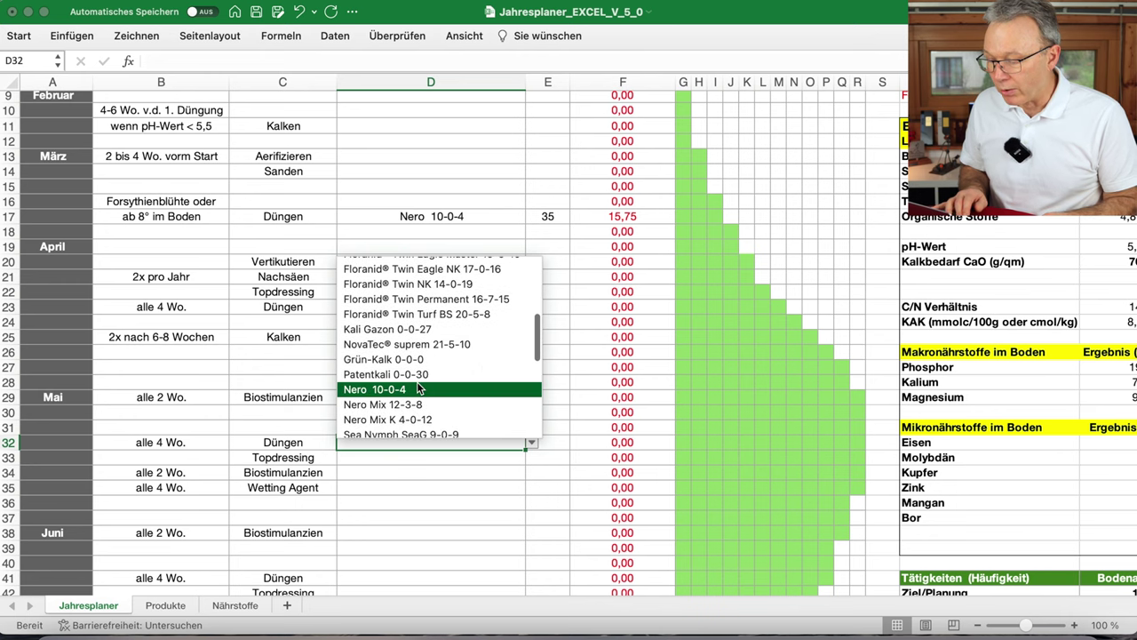
left_click(480, 389)
left_click(555, 444)
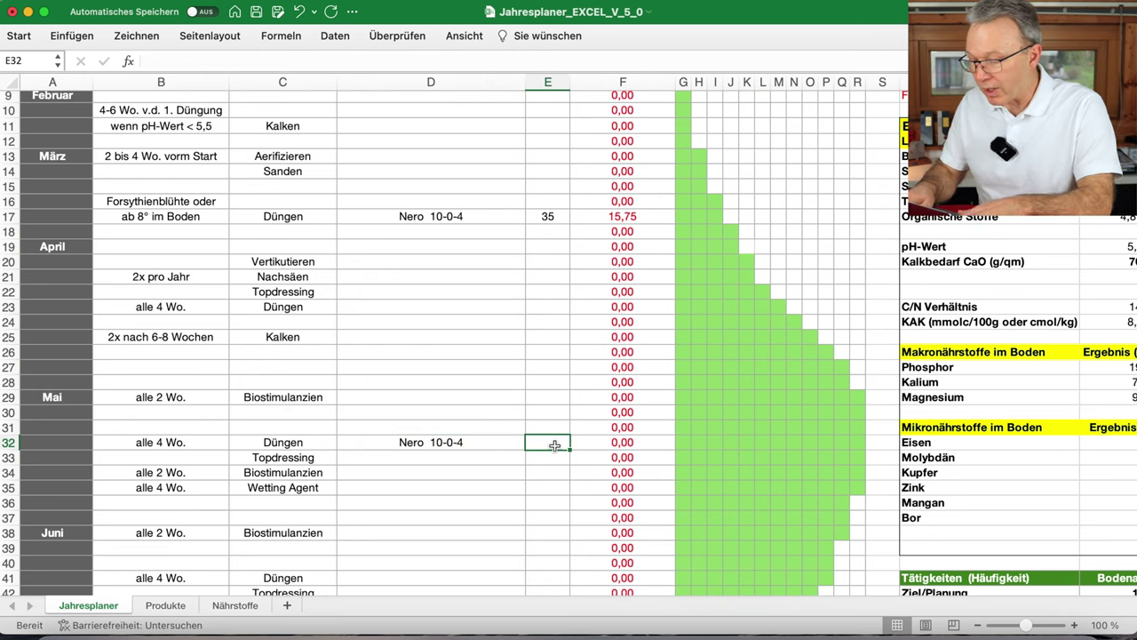
type("35")
key("Return")
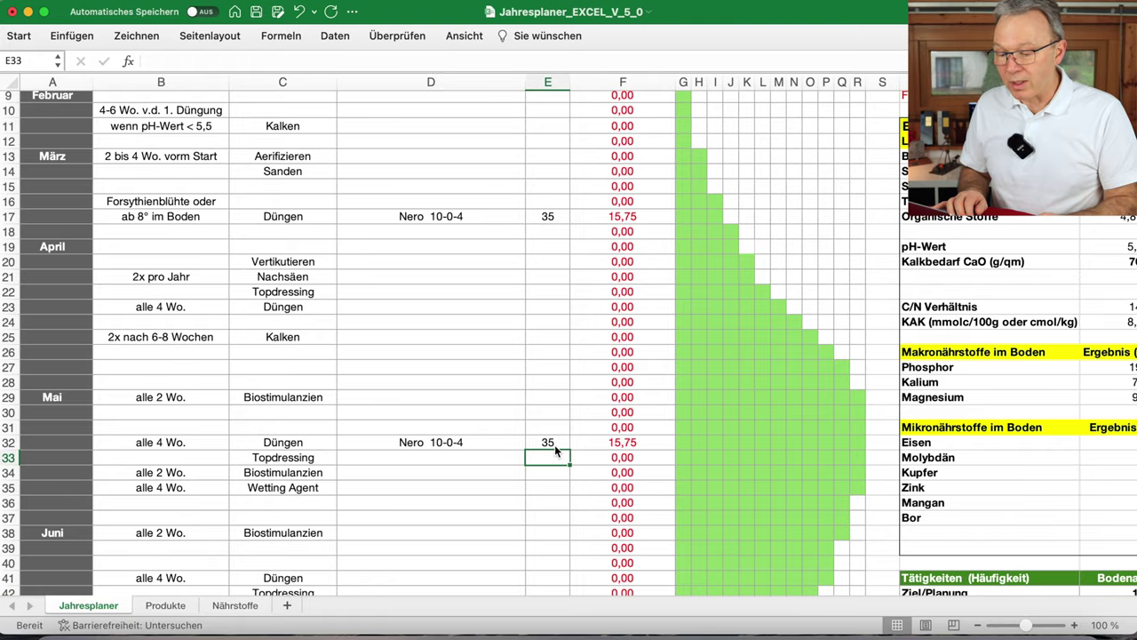
- Choose Floranid Twin Eagle K 12-0-24 from the product list as the Dünger for the Juli Düngen entry in row 50
scroll(554, 444, "down", 8)
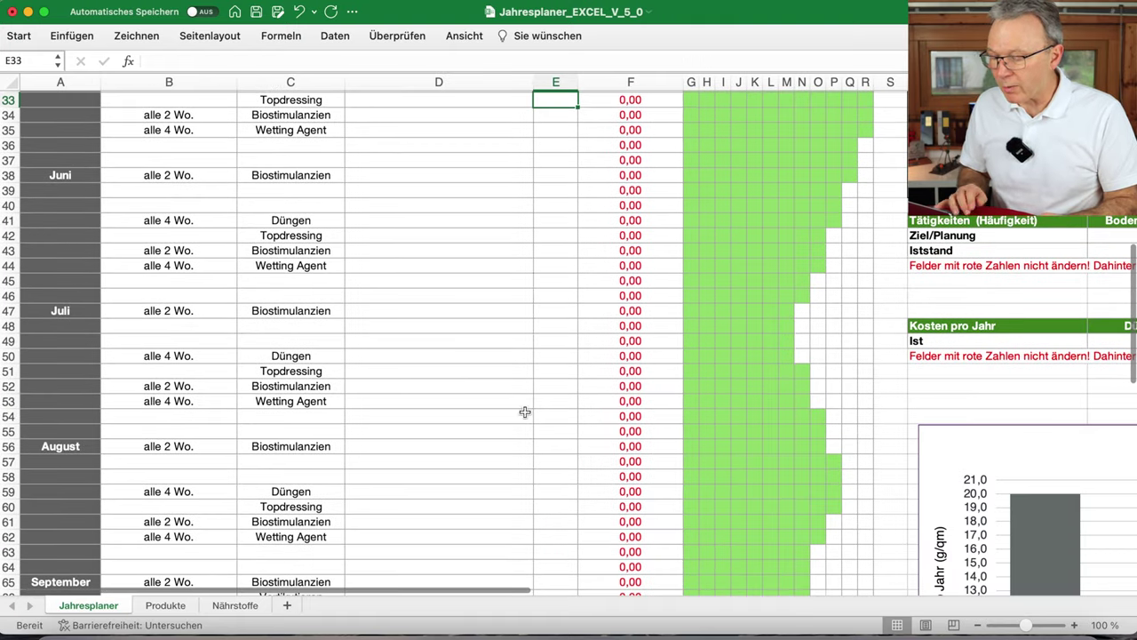
left_click(461, 357)
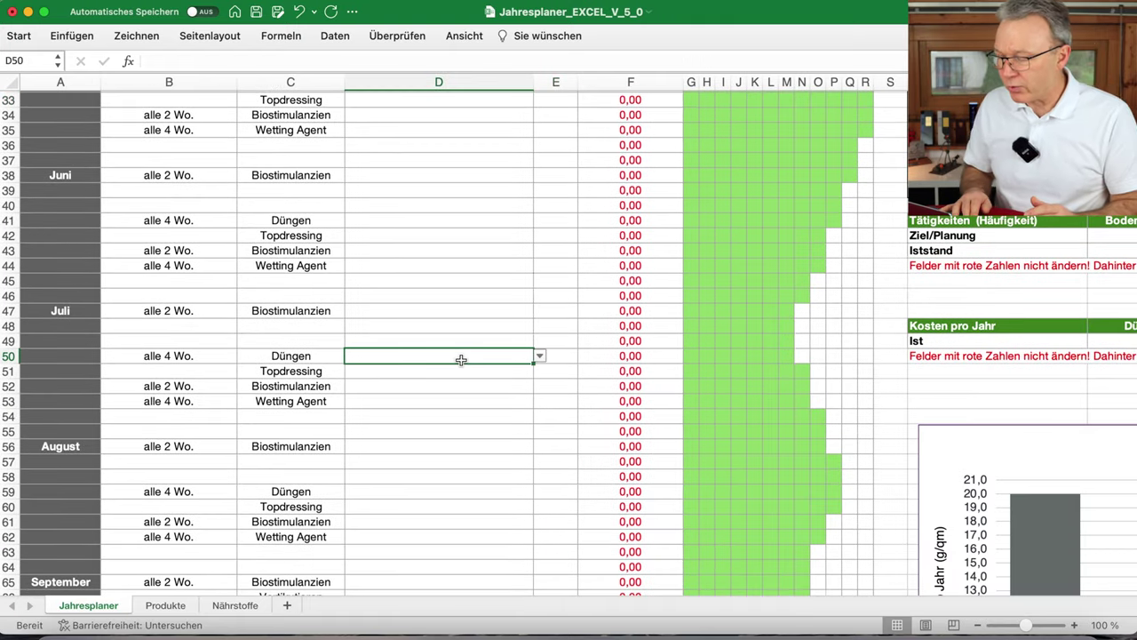
left_click(540, 356)
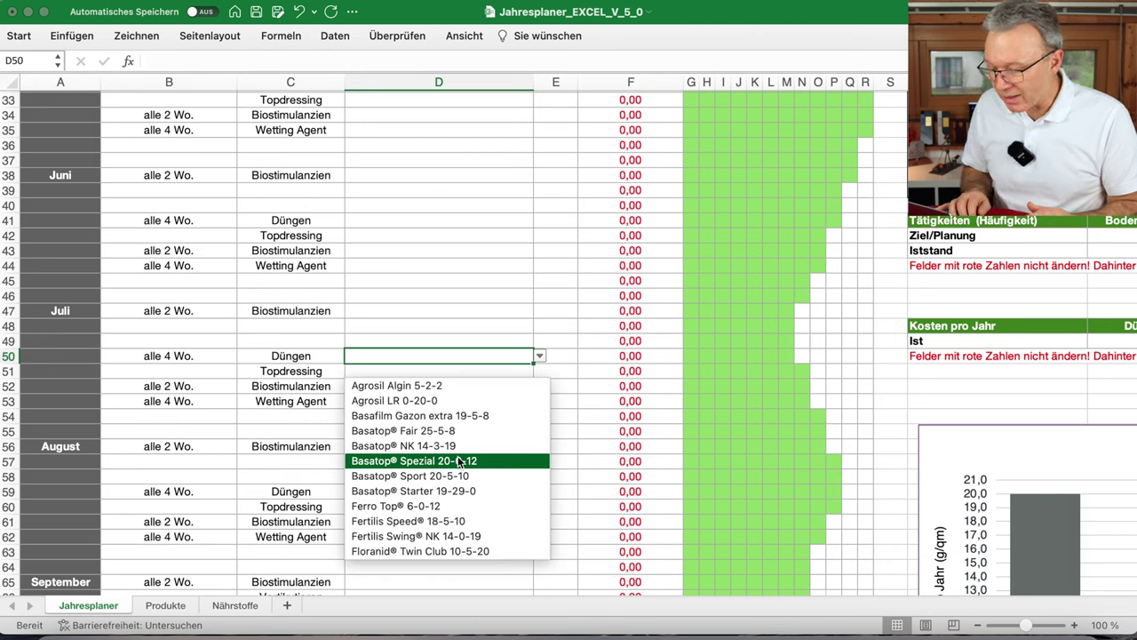
scroll(459, 460, "down", 6)
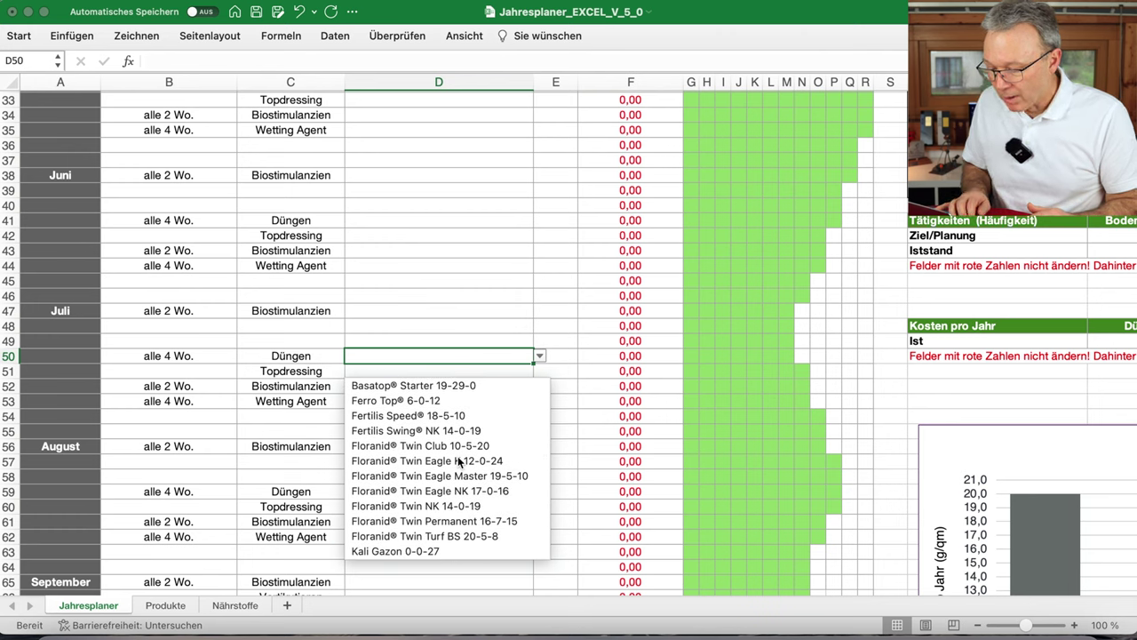
scroll(460, 460, "down", 2)
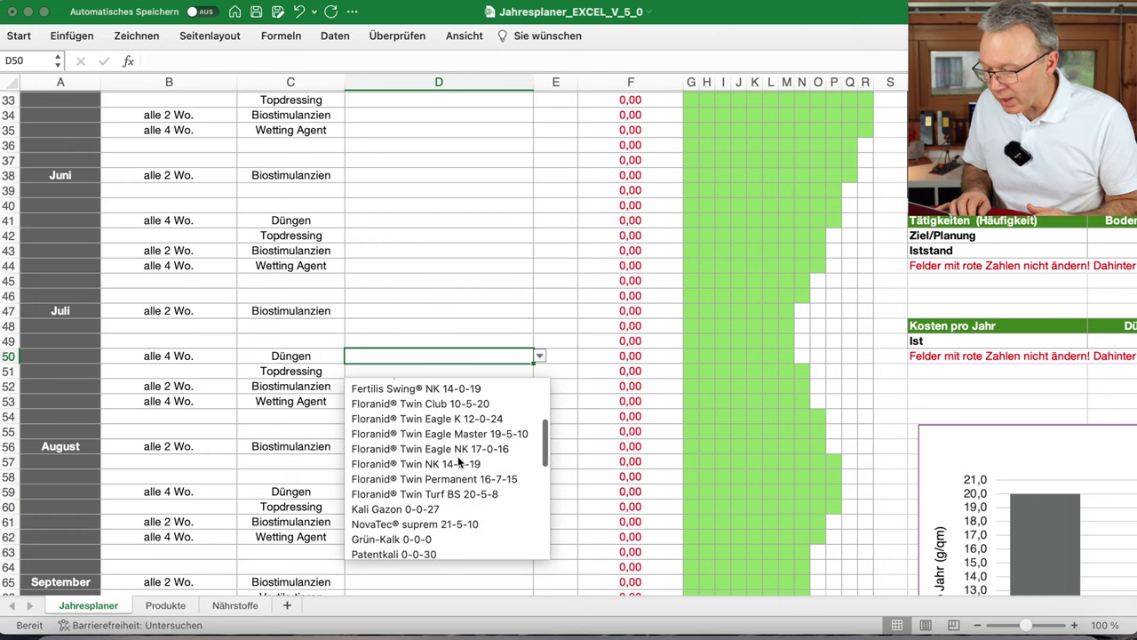
scroll(459, 460, "up", 1)
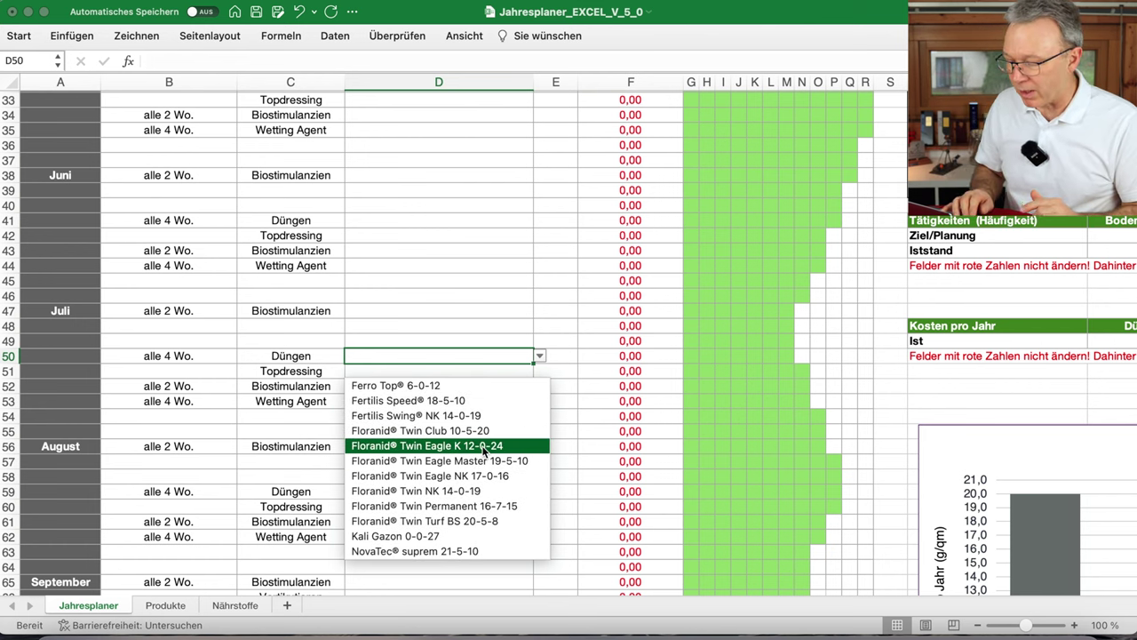
left_click(484, 453)
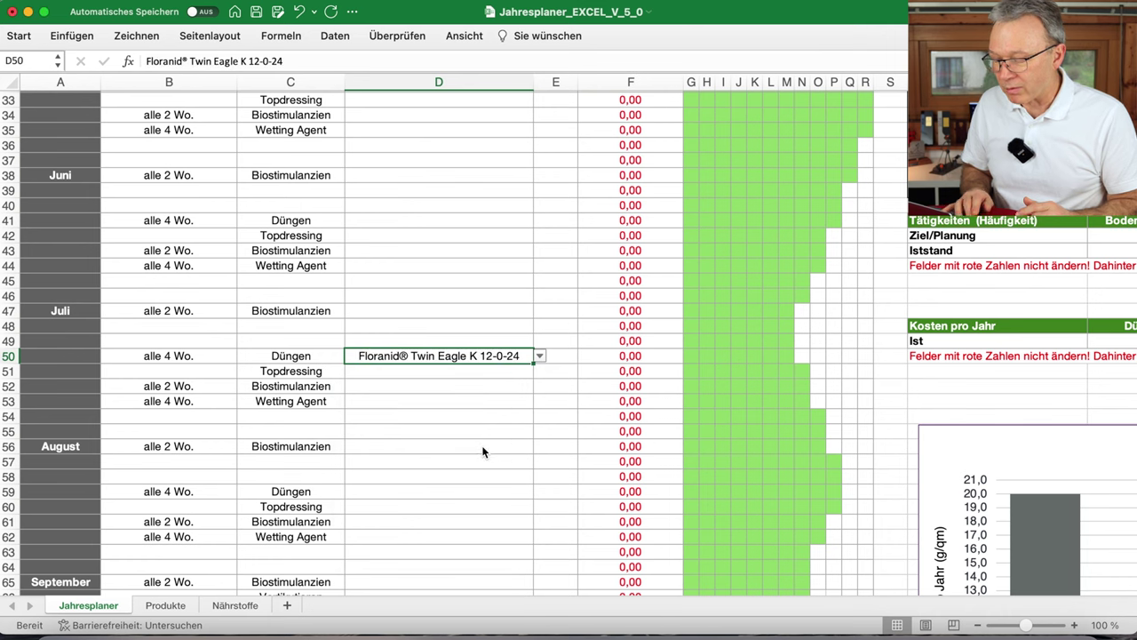
- Enter 30 g/qm as the spreading rate for the Juli Floranid Twin Eagle K application in row 50
left_click(561, 356)
type("2")
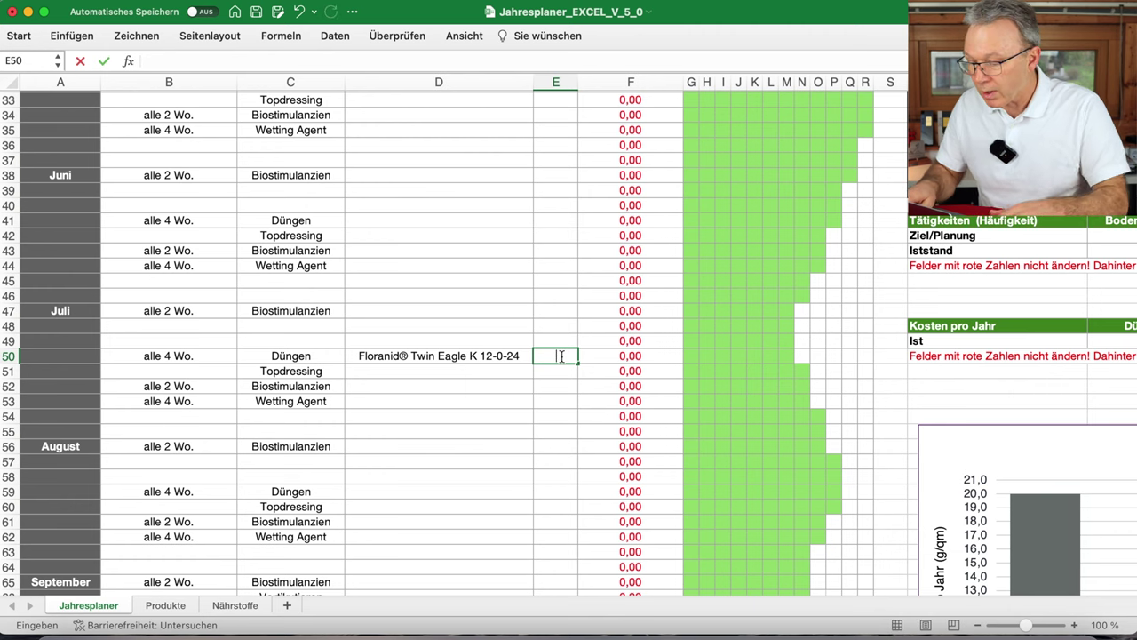
key("Return")
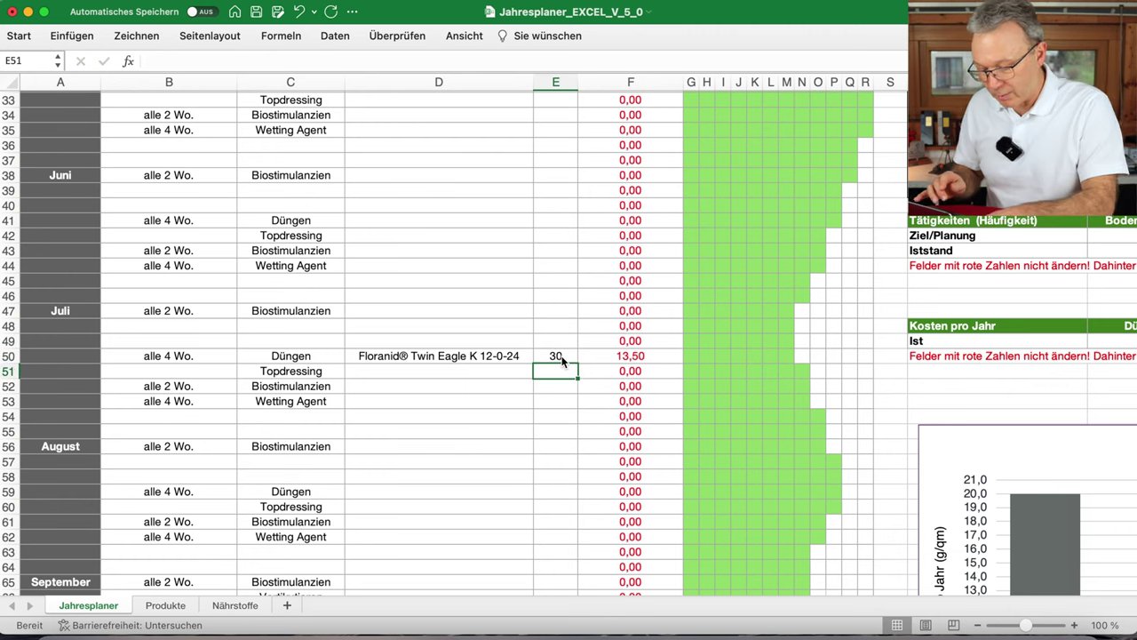
- Set the g/qm rate of the Juli Floranid Twin Eagle K application to 35
left_click(557, 355)
type("35")
key("Return")
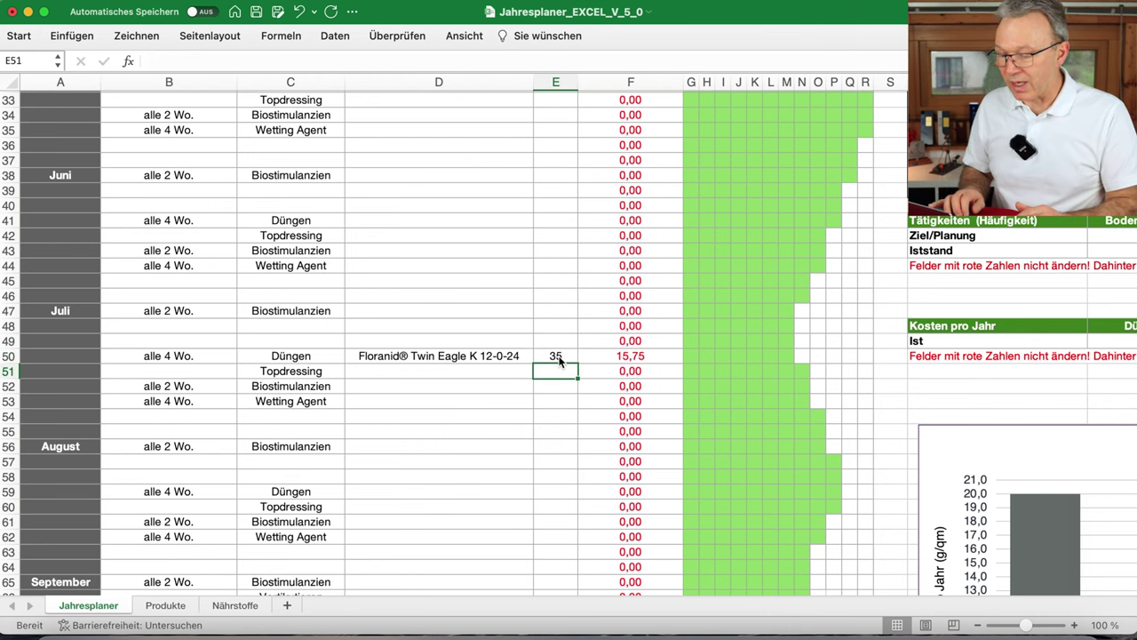
- Choose Floranid Twin Eagle K 12-0-24 for the September Düngen entry in row 67 and enter a rate of 35 g/qm
scroll(507, 432, "down", 1)
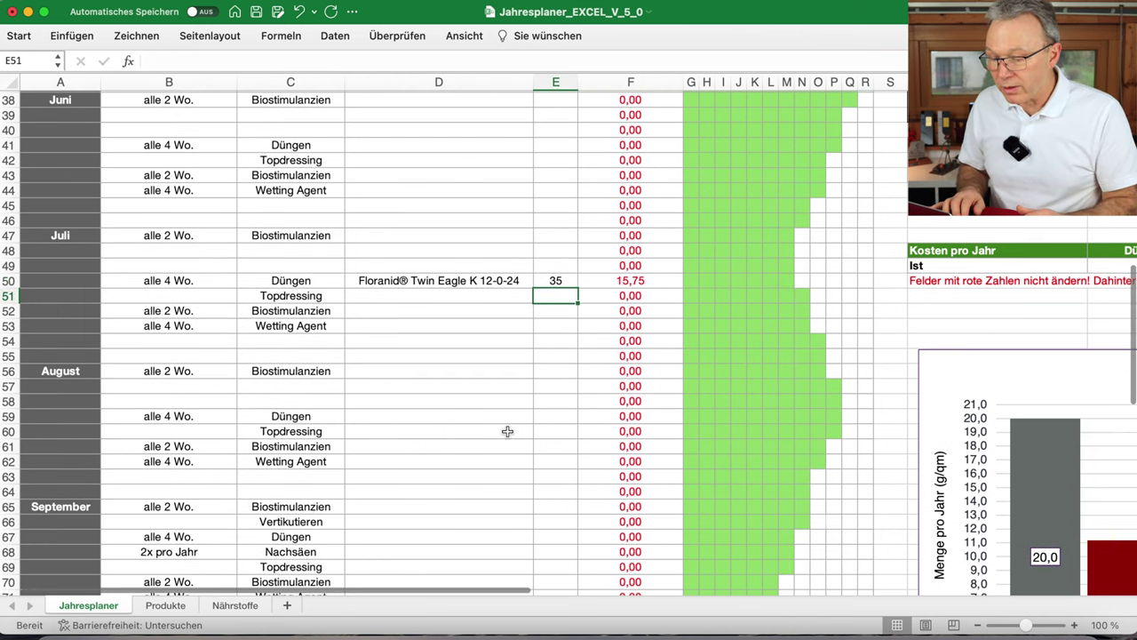
scroll(507, 432, "down", 3)
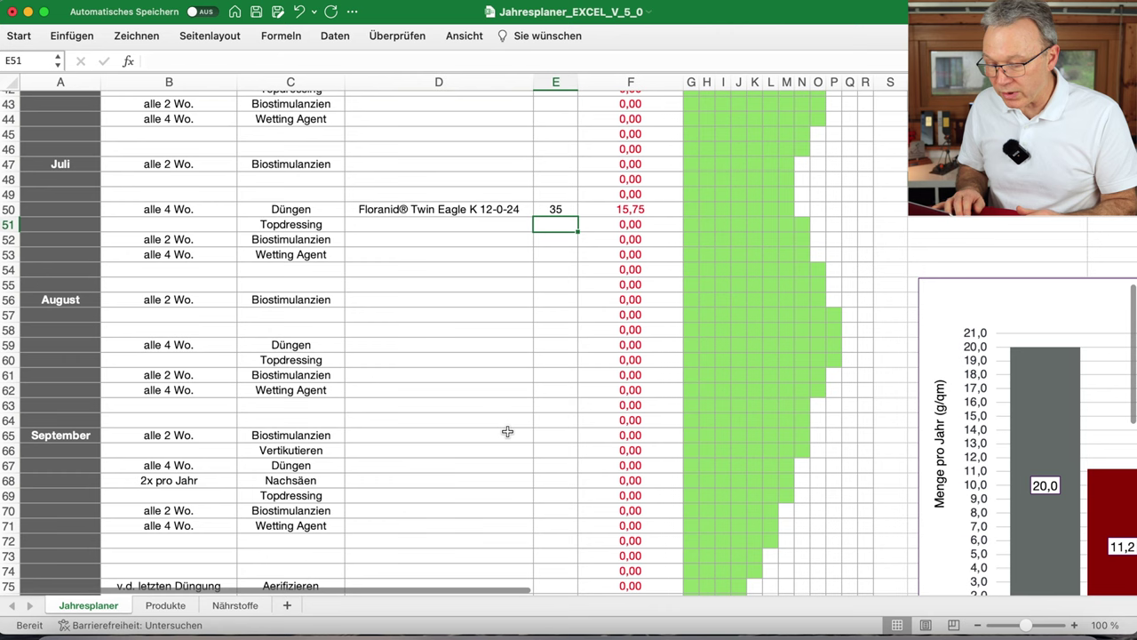
left_click(463, 465)
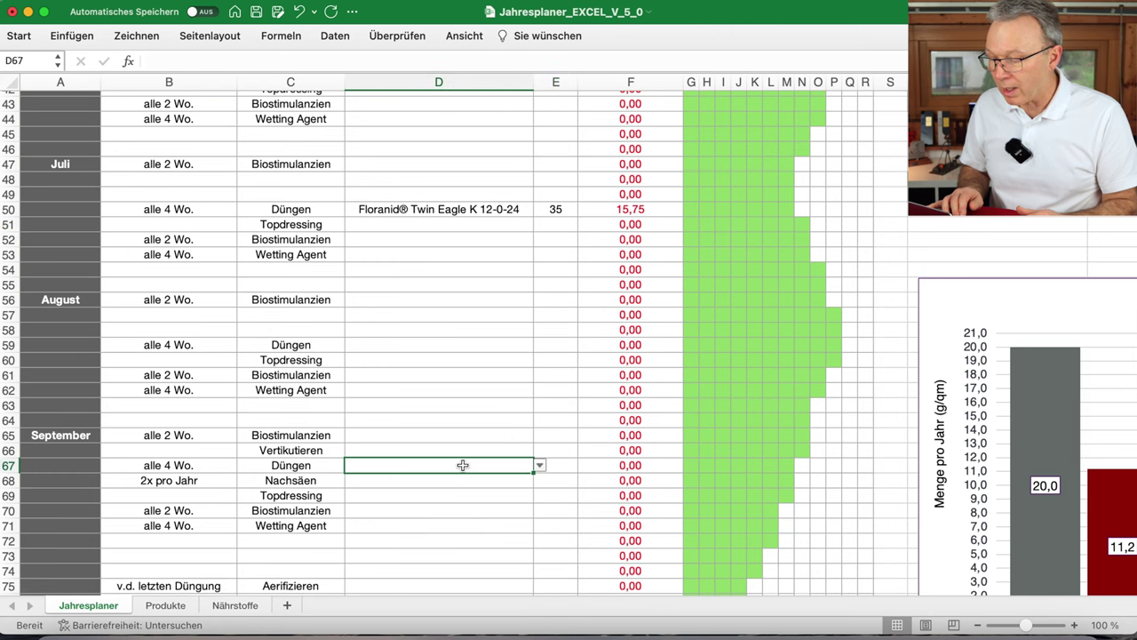
left_click(538, 466)
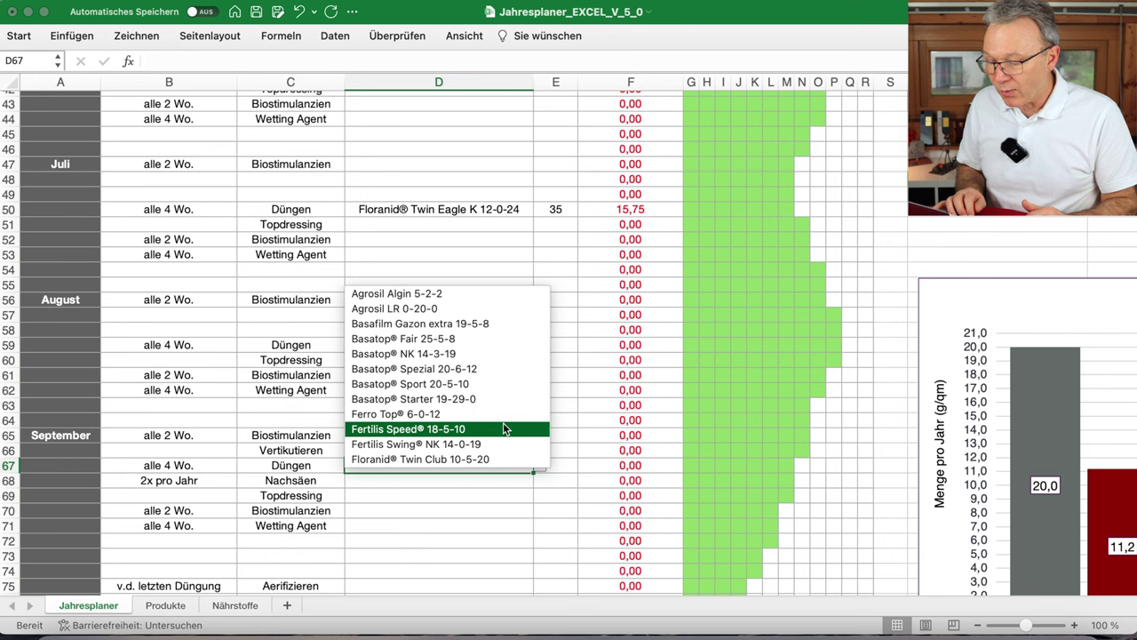
scroll(503, 422, "down", 3)
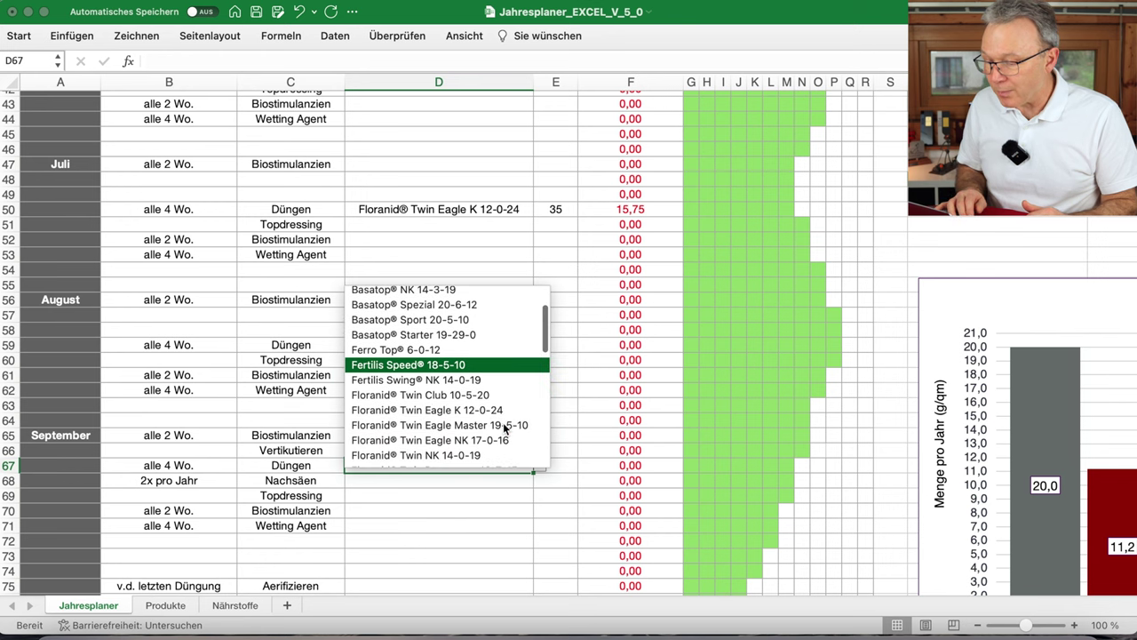
left_click(491, 409)
left_click(557, 465)
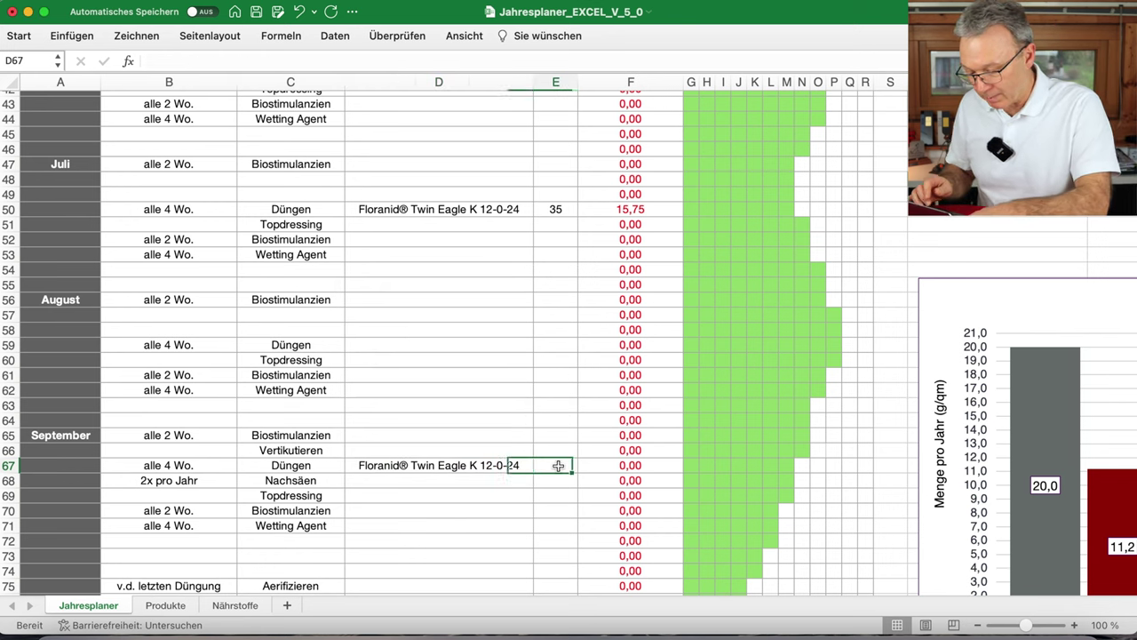
type("35")
key("Return")
- Compare the Istwerte with the Ziel NPK values for each nutrient in the Nährstoffe chart
scroll(813, 489, "down", 3)
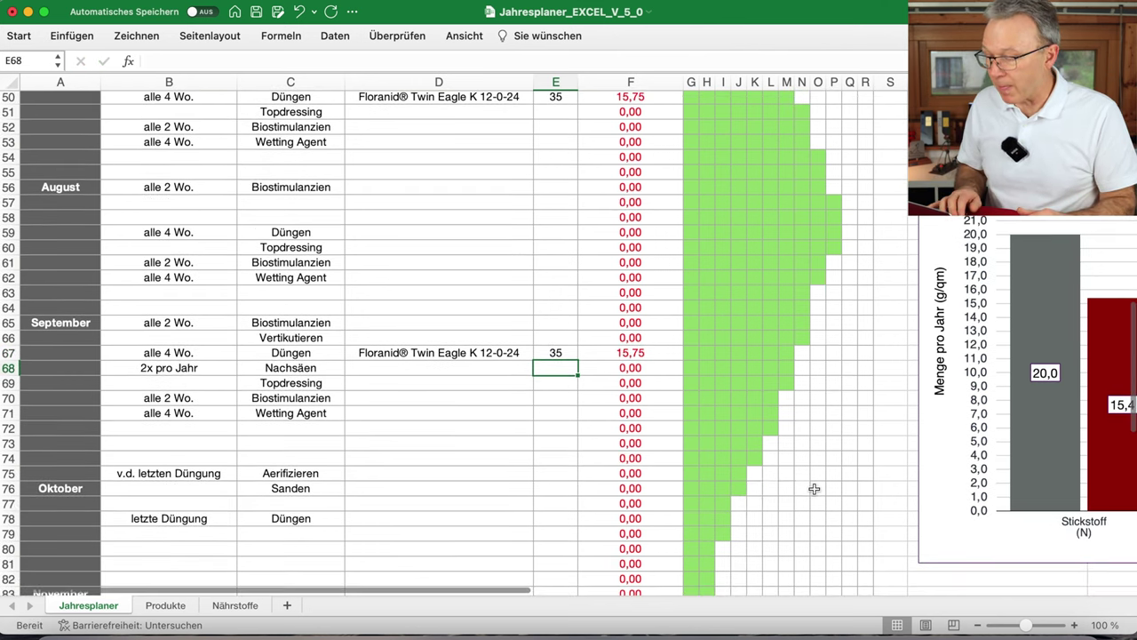
scroll(814, 488, "right", 10)
scroll(813, 488, "right", 1)
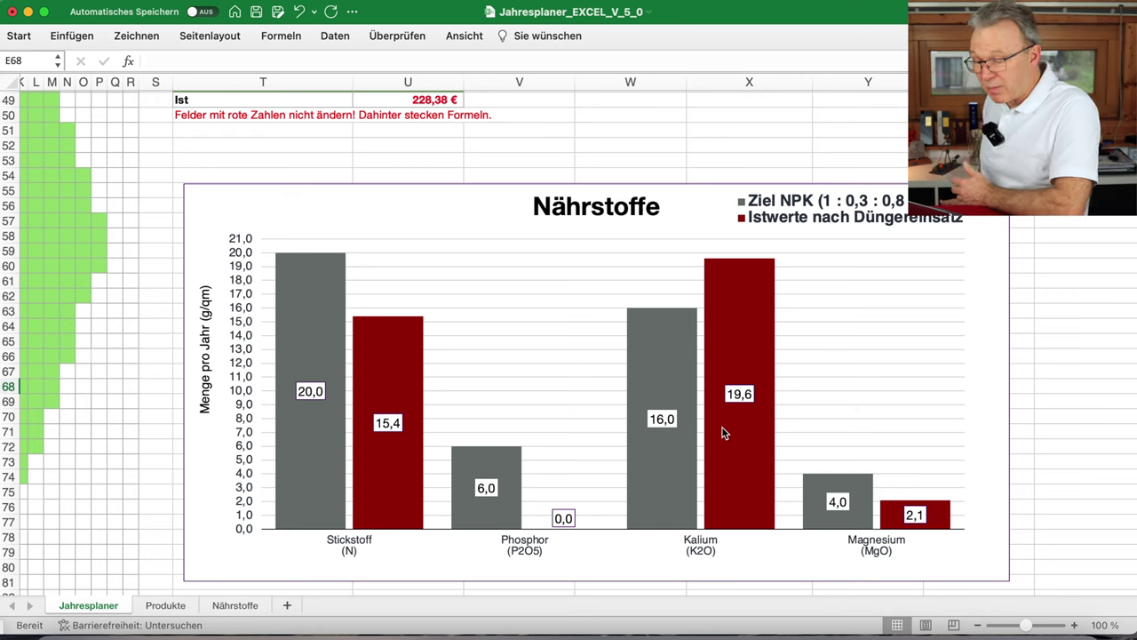
mouse_move(723, 433)
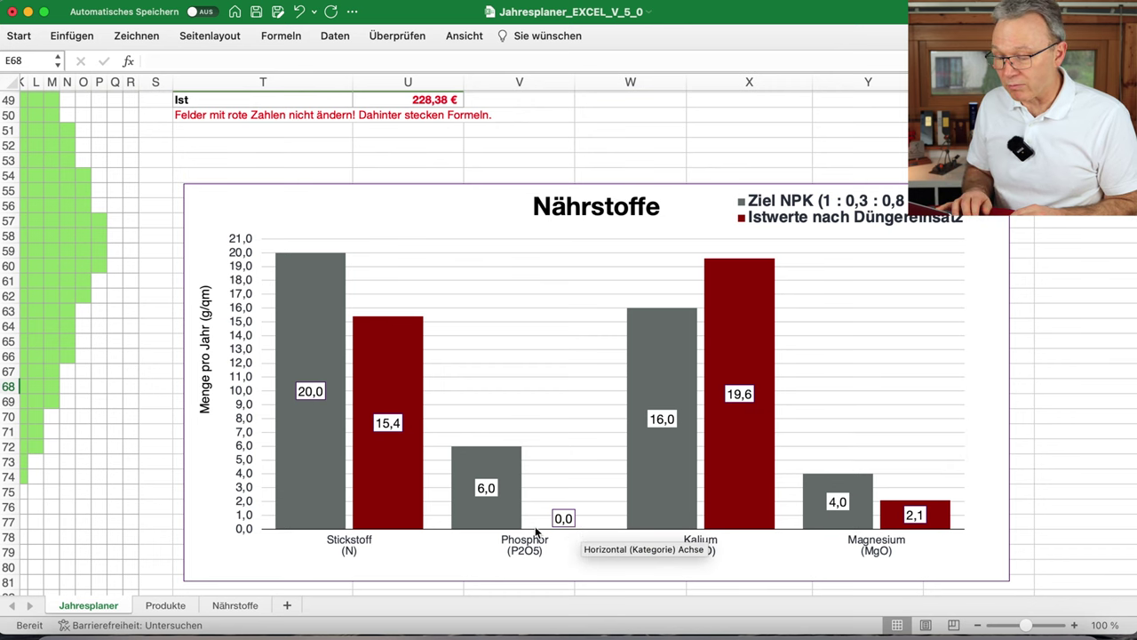
- Set the g/qm rate of the März Nero 10-0-4 application in row 17 to 45
scroll(484, 541, "left", 10)
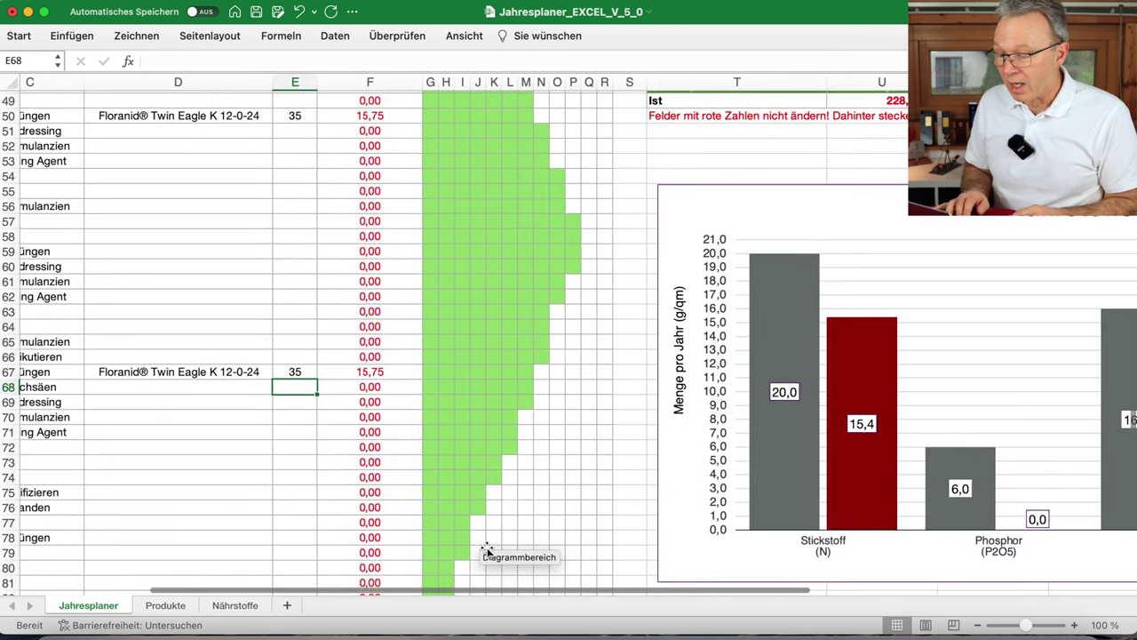
scroll(487, 551, "left", 5)
scroll(483, 357, "up", 10)
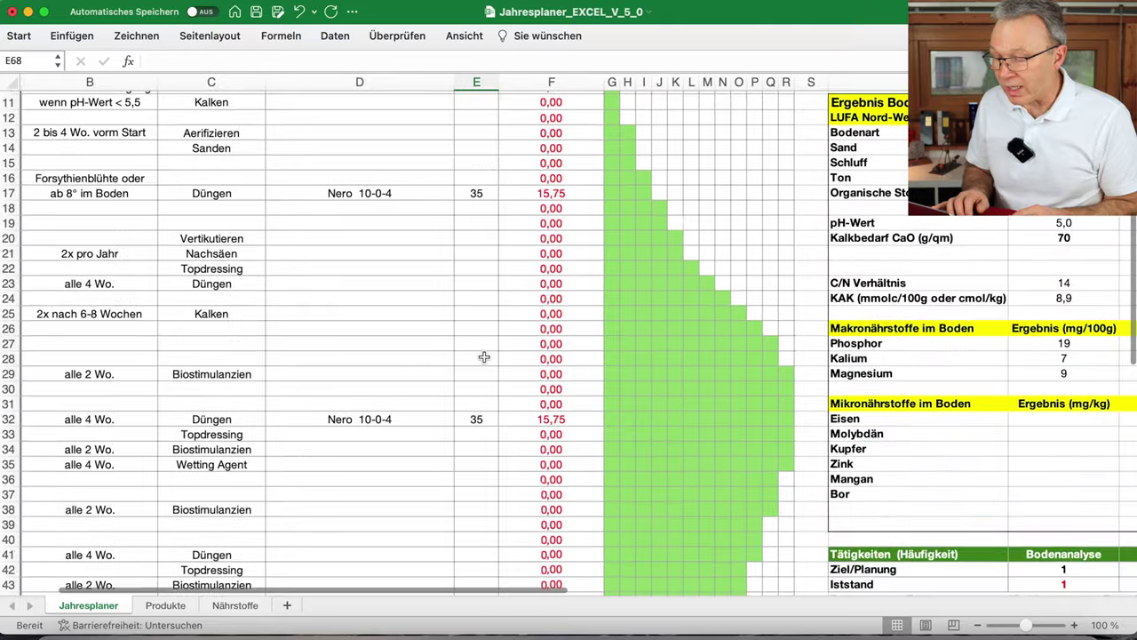
scroll(483, 357, "up", 3)
scroll(502, 253, "down", 2)
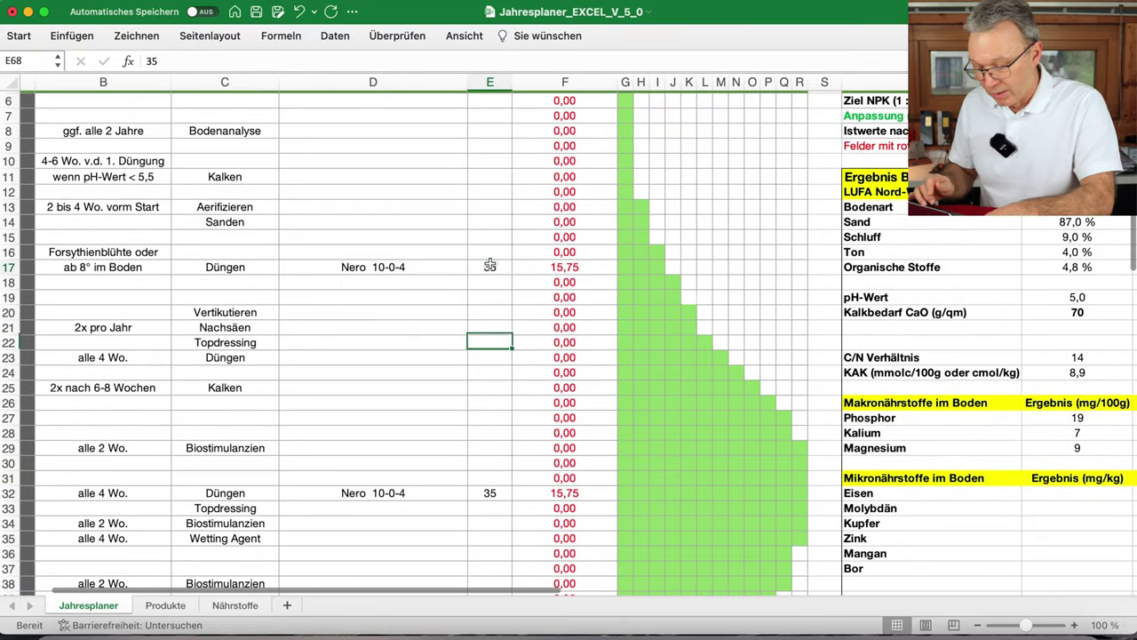
left_click(489, 265)
type("4")
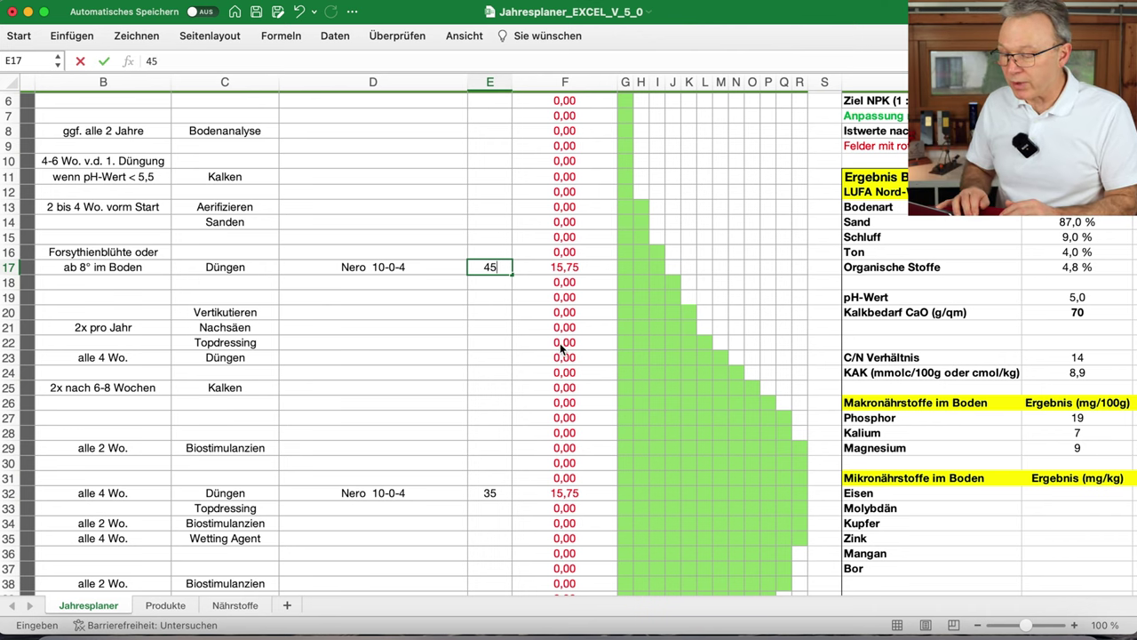
type("5")
key("Return")
- Set the g/qm rate of the Mai Nero 10-0-4 application in row 32 to 45
left_click(490, 492)
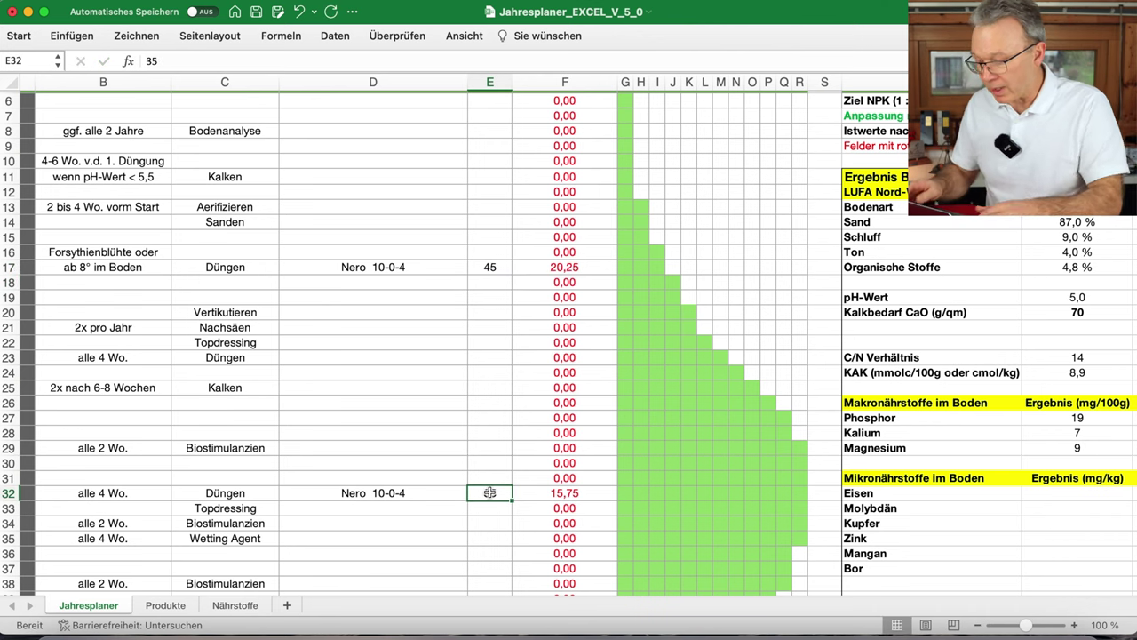
type("45")
key("Return")
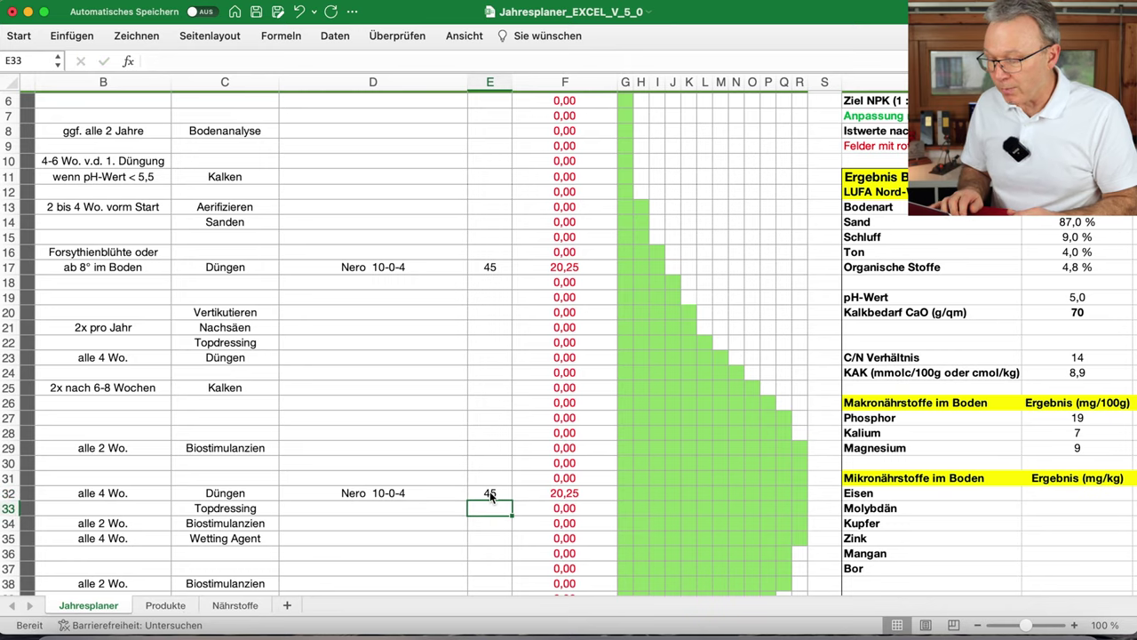
- Set the g/qm rate of the Juli Floranid Twin Eagle K 12-0-24 application in row 50 to 30
scroll(489, 496, "down", 3)
scroll(489, 496, "down", 5)
left_click(505, 459)
type("30")
key("Return")
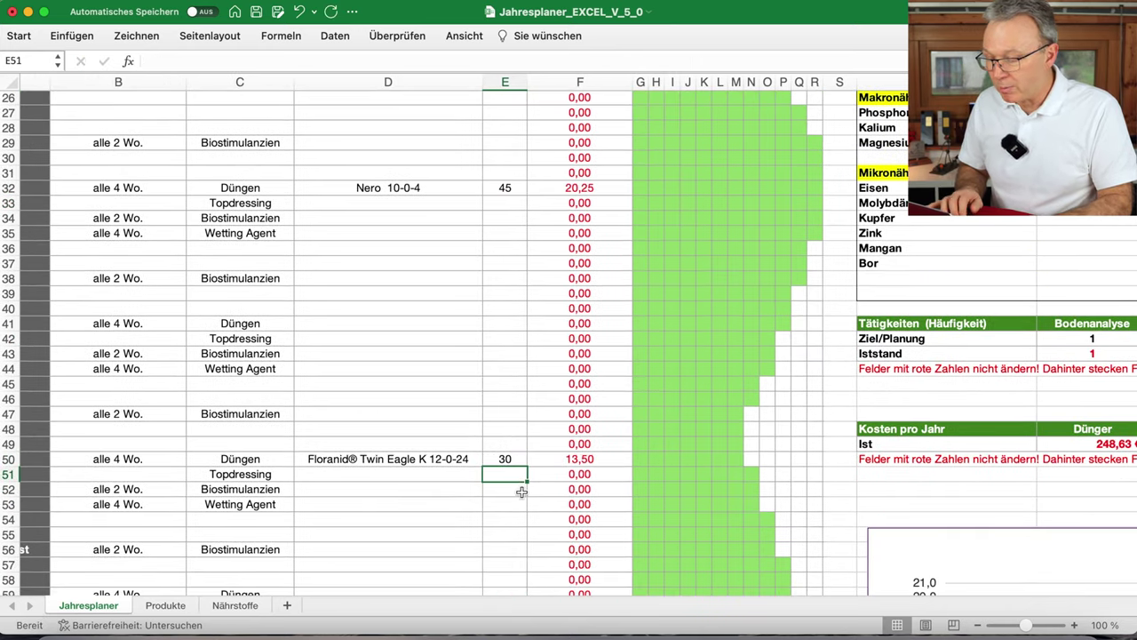
- Set the g/qm rate of the September Floranid Twin Eagle K 12-0-24 application in row 67 to 30
scroll(521, 492, "down", 2)
scroll(521, 492, "down", 4)
left_click(511, 472)
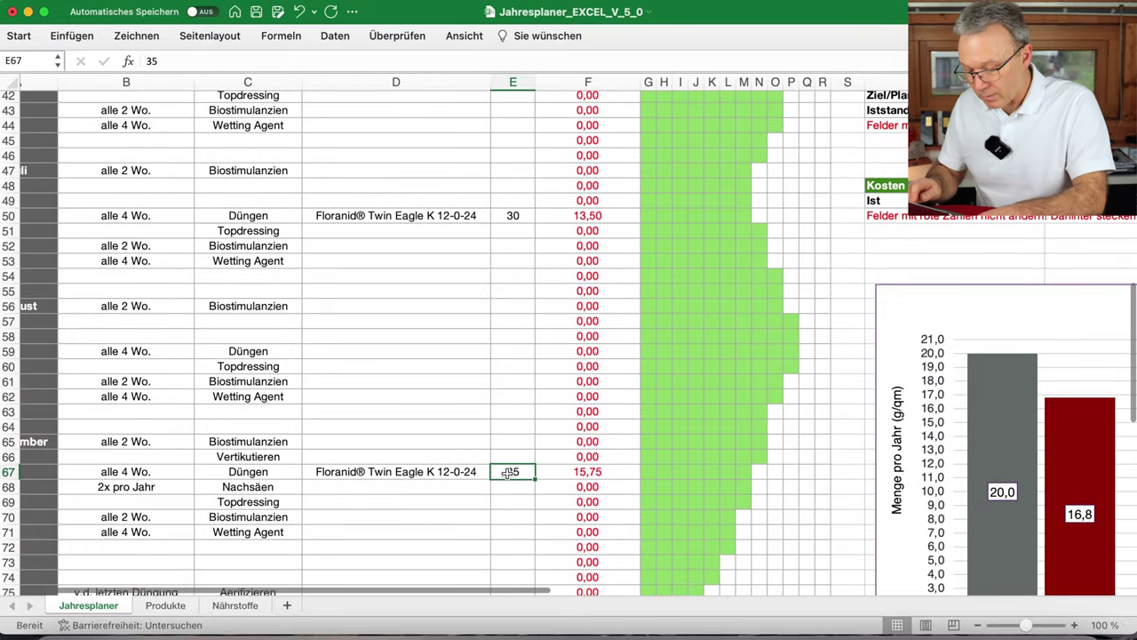
key("Return")
left_click(509, 472)
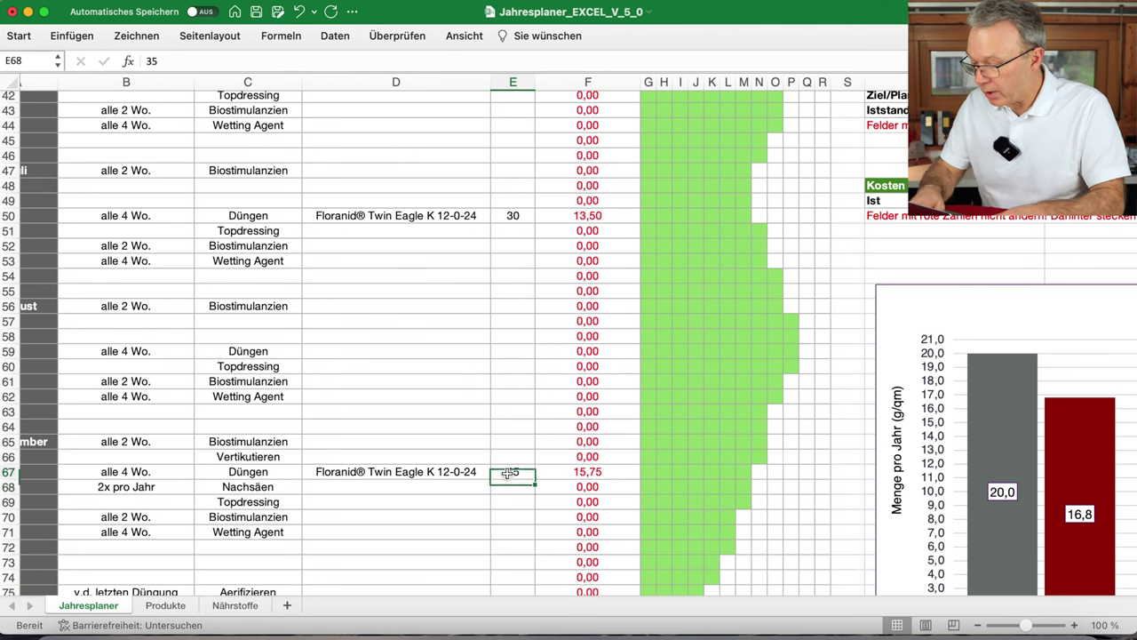
double_click(509, 472)
key("BackSpace")
type("0")
key("Return")
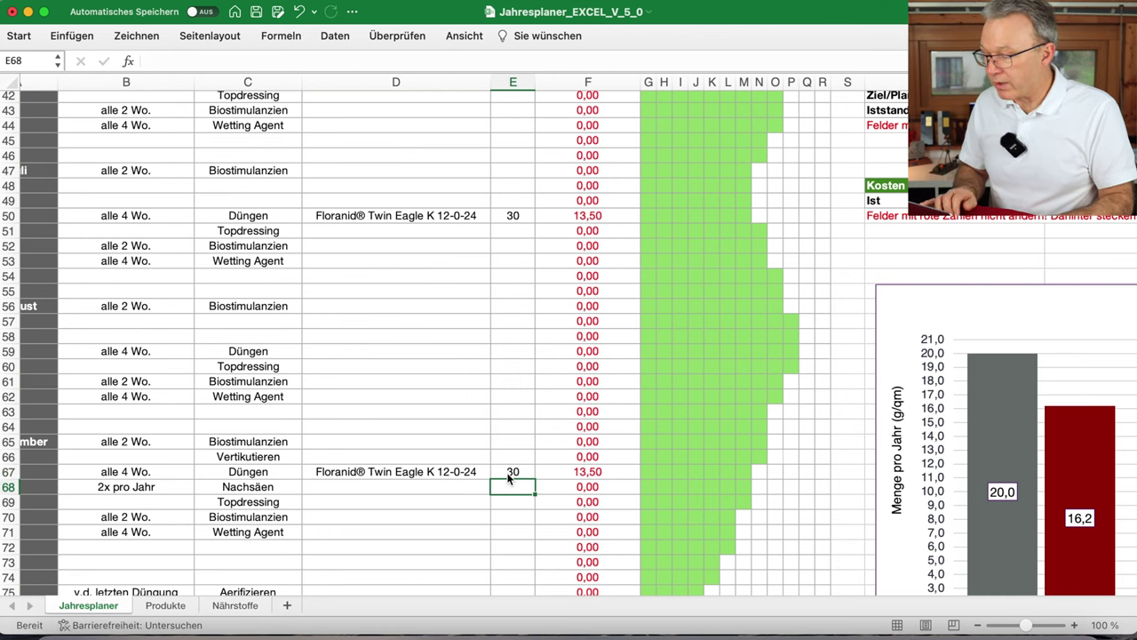
- Check the nitrogen and potassium Istwerte against their targets in the Nährstoffe chart, dismissing the notification overlay that covers it
scroll(742, 466, "right", 10)
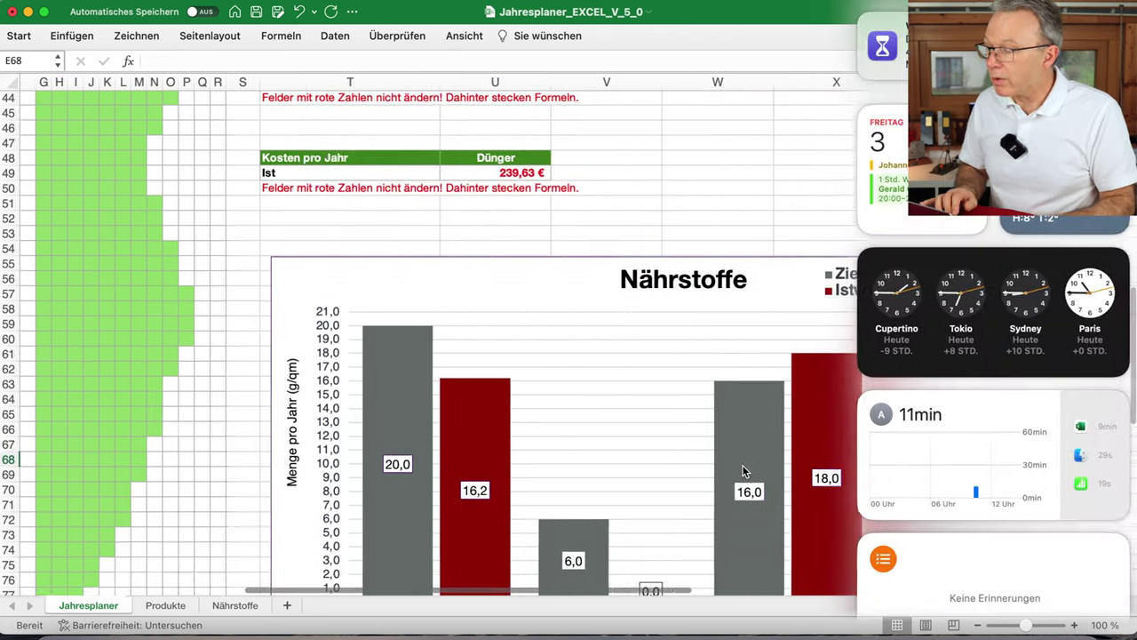
scroll(743, 472, "down", 3)
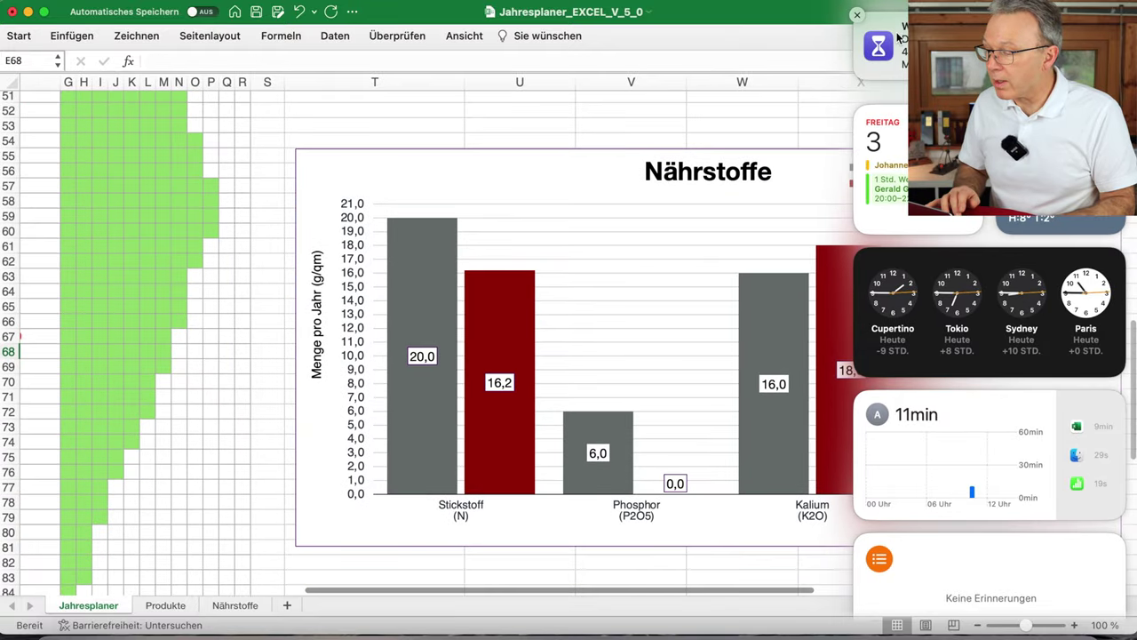
scroll(920, 307, "down", 3)
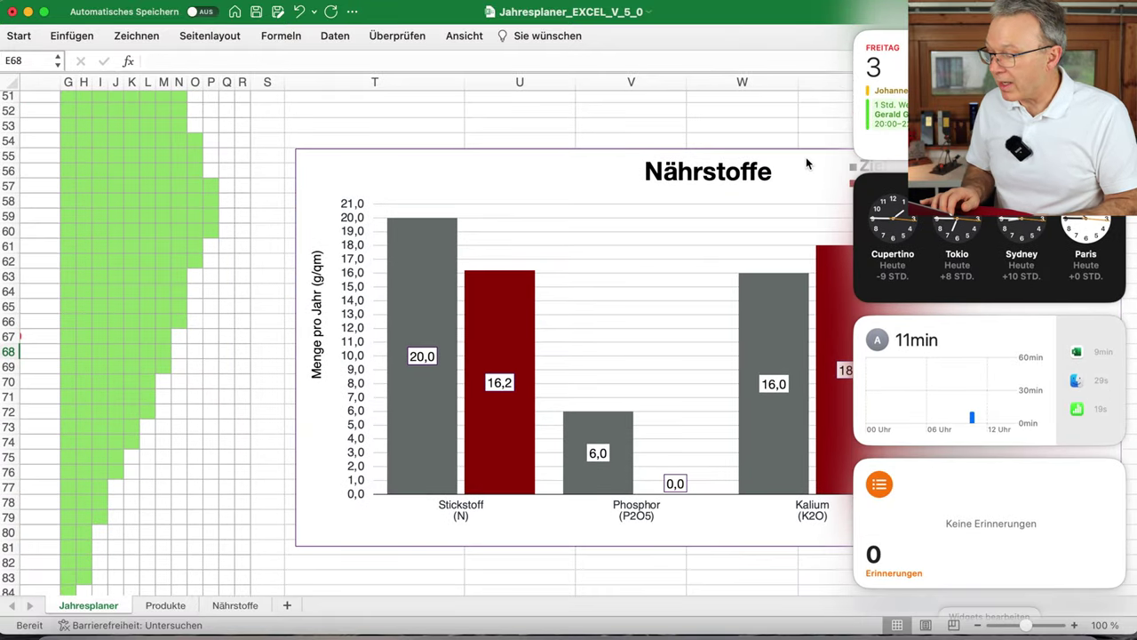
left_click(919, 306)
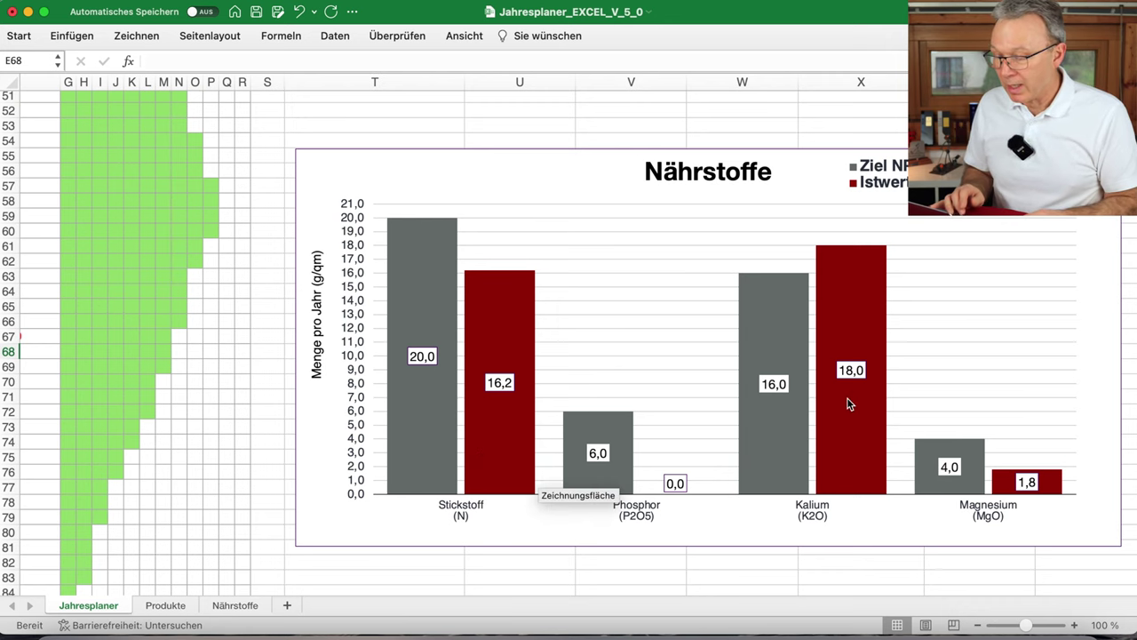
mouse_move(510, 411)
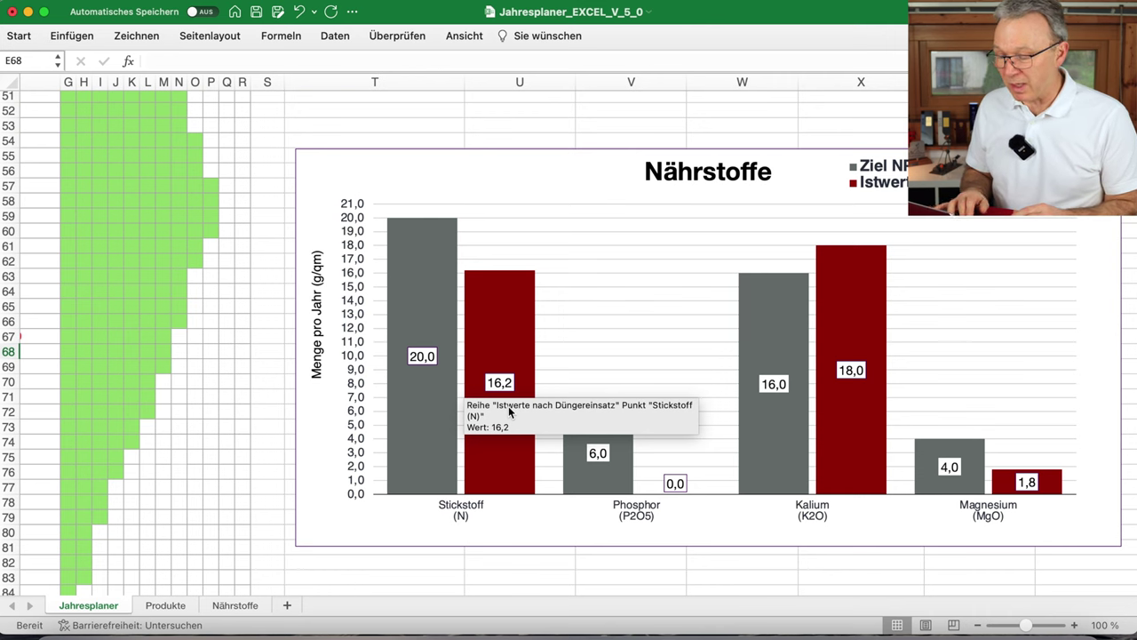
- Look through the fertilizers available for the Juli Düngen entry in row 50 without changing the selection
scroll(217, 500, "left", 10)
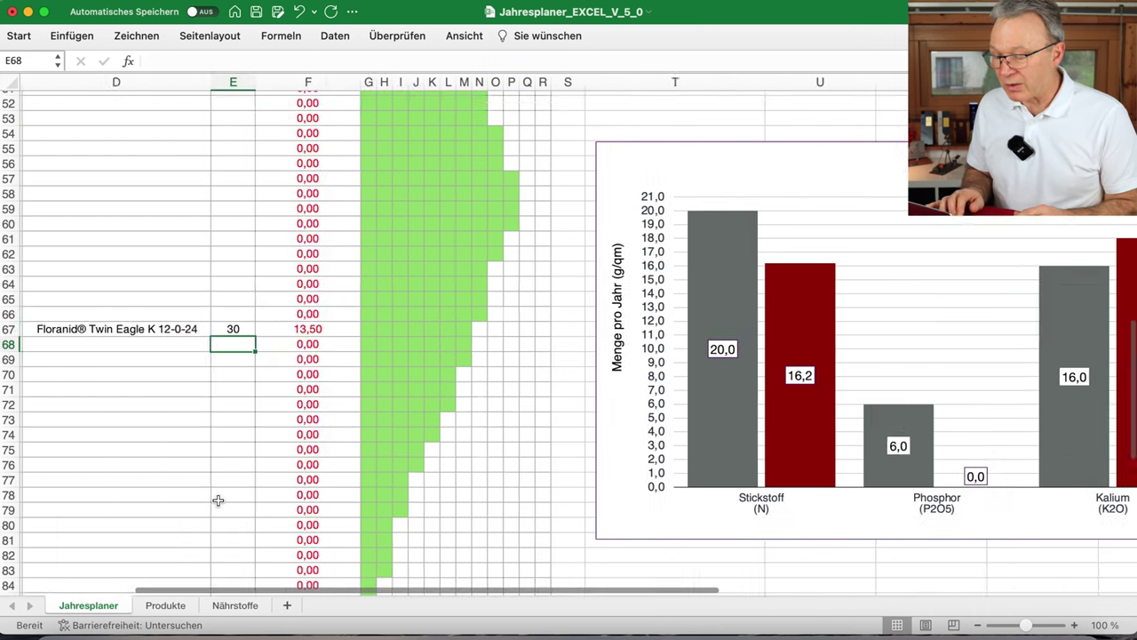
scroll(217, 500, "up", 8)
scroll(217, 500, "right", 2)
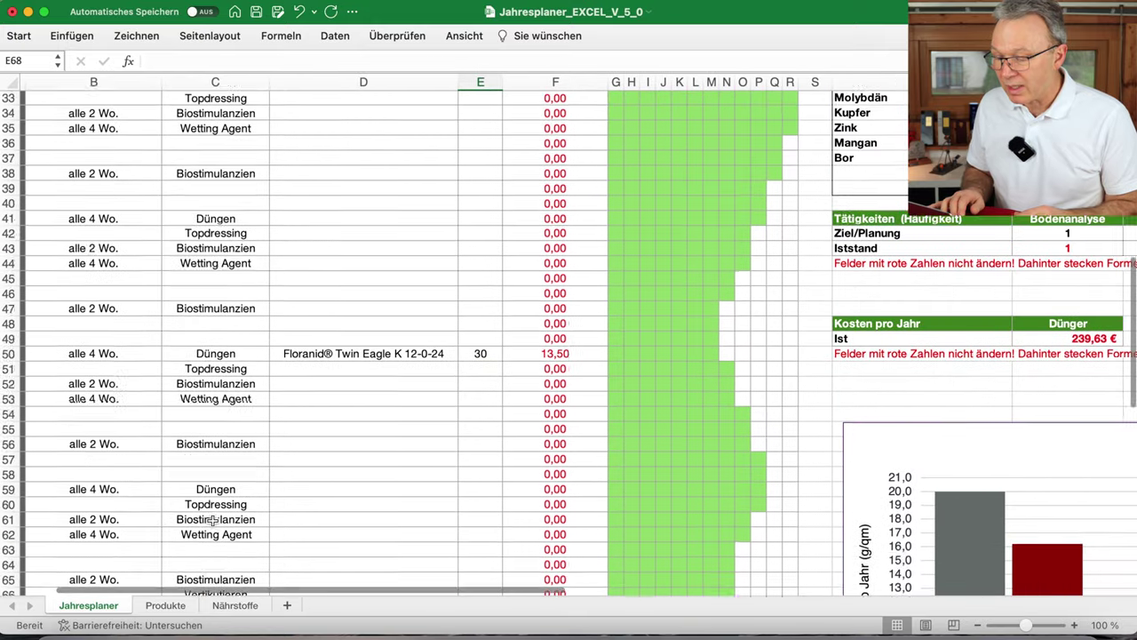
left_click(410, 401)
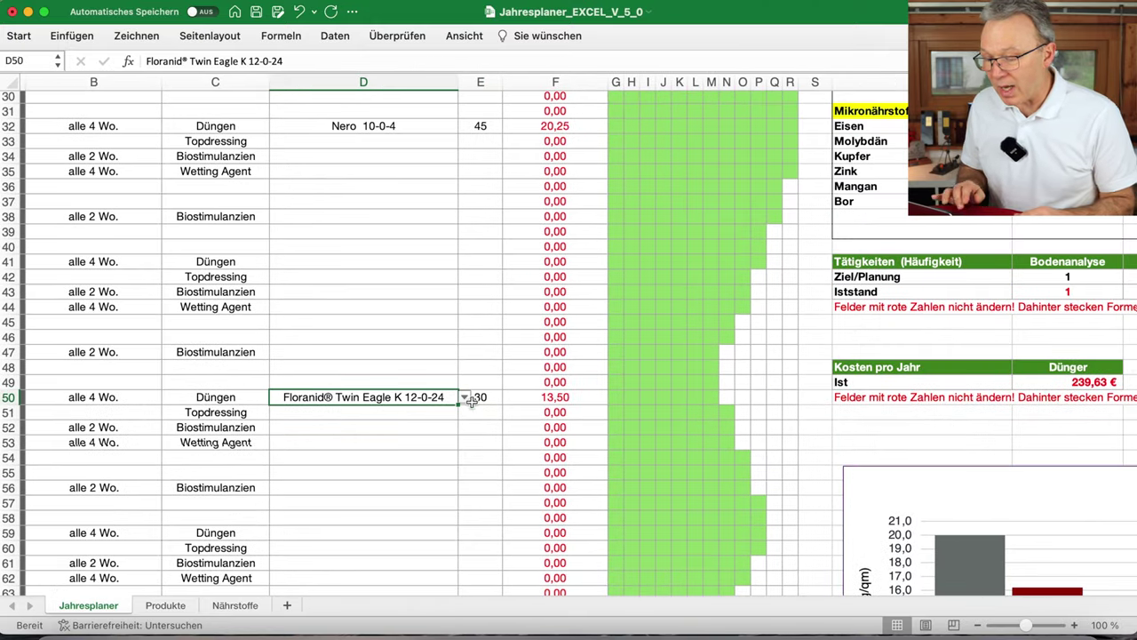
left_click(463, 400)
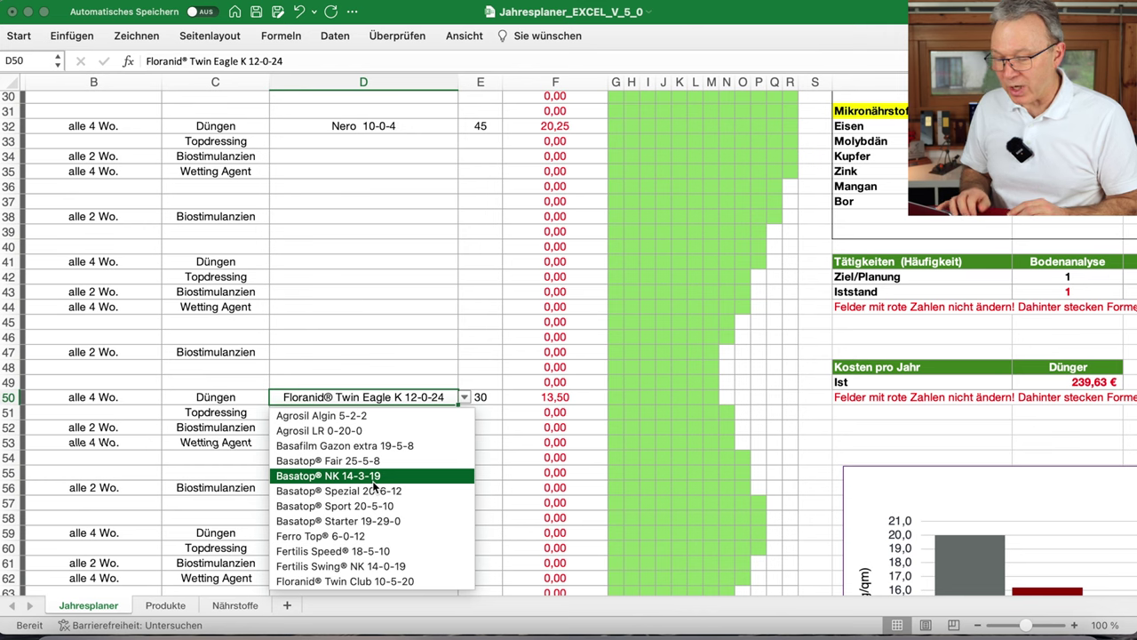
scroll(378, 487, "down", 3)
scroll(378, 487, "up", 3)
key("Escape")
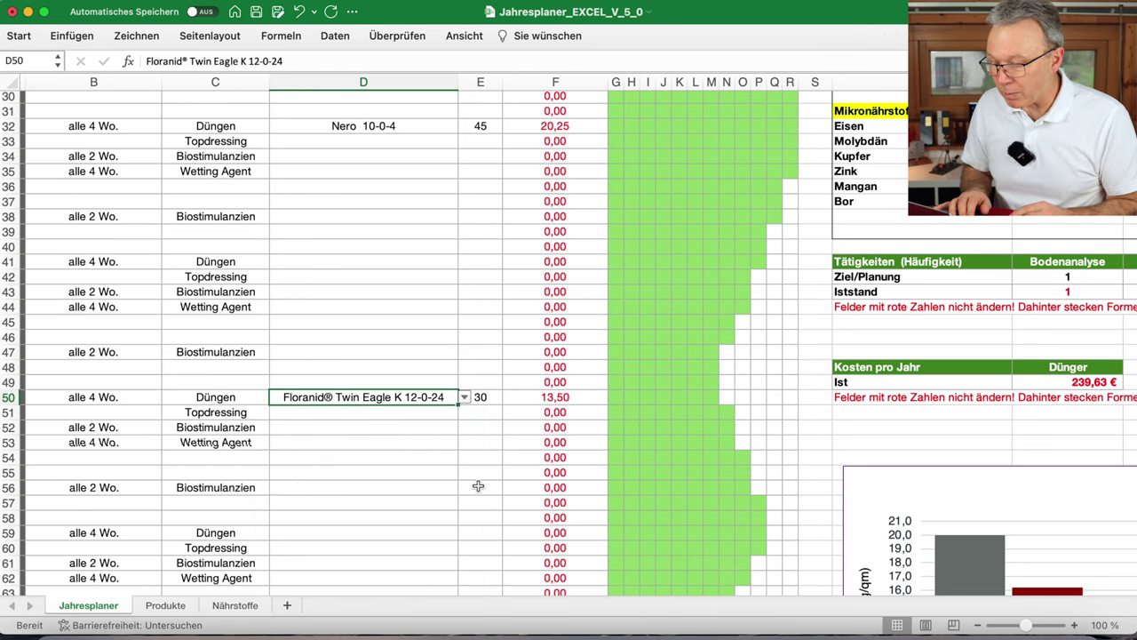
- Change the September fertilizer in row 67 to Basatop NK 14-3-19 and set its rate to 35 g/qm
scroll(478, 486, "down", 10)
left_click(464, 392)
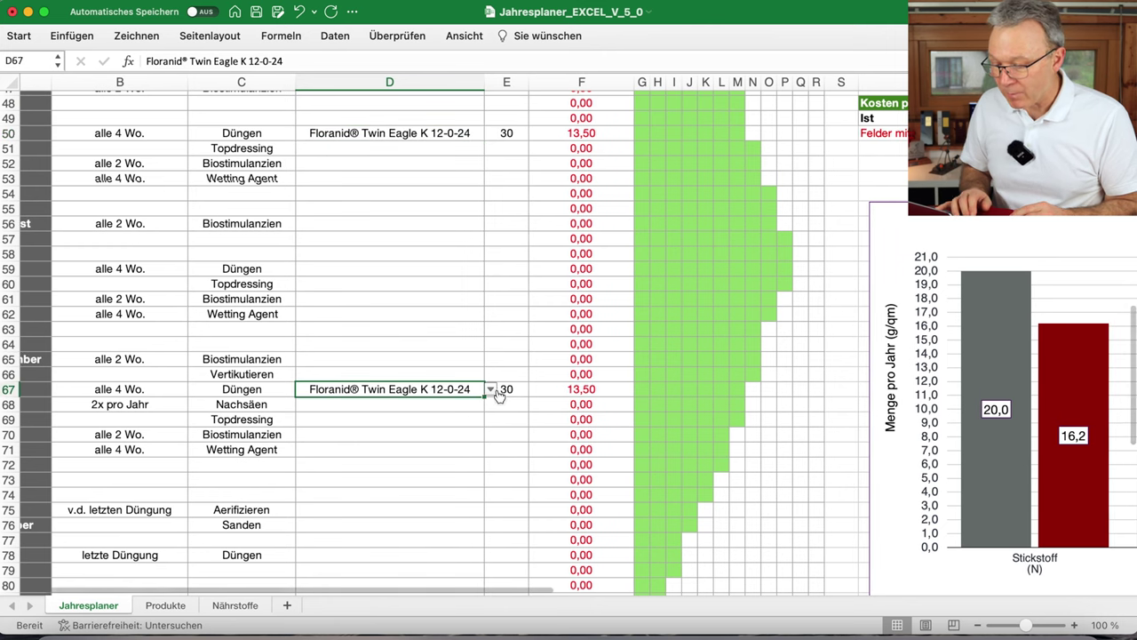
left_click(490, 389)
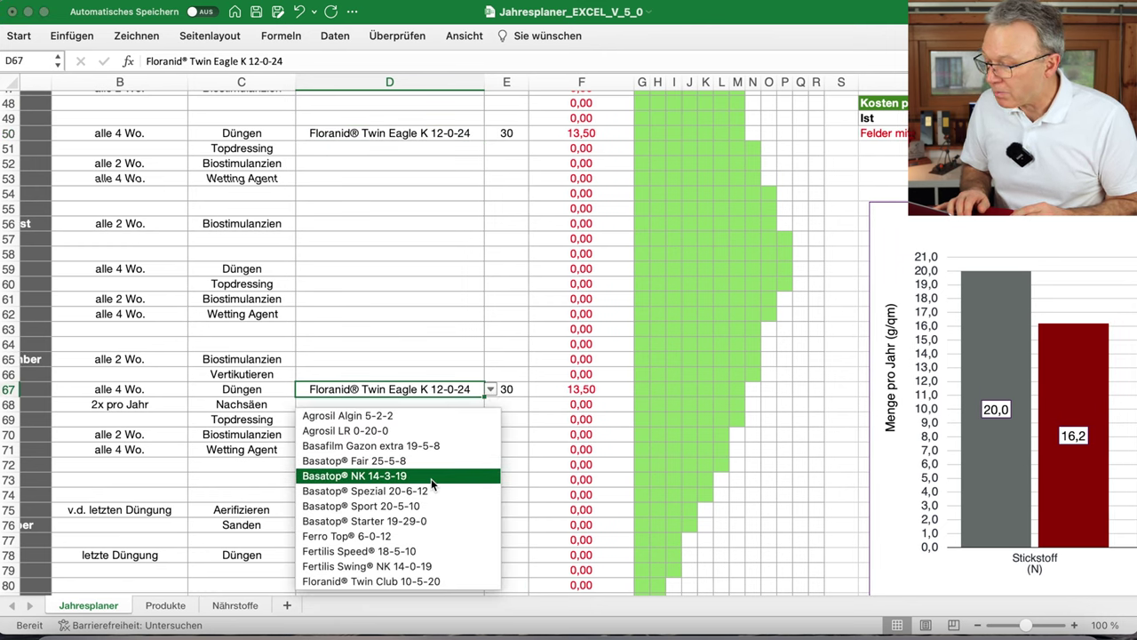
left_click(432, 478)
left_click(507, 391)
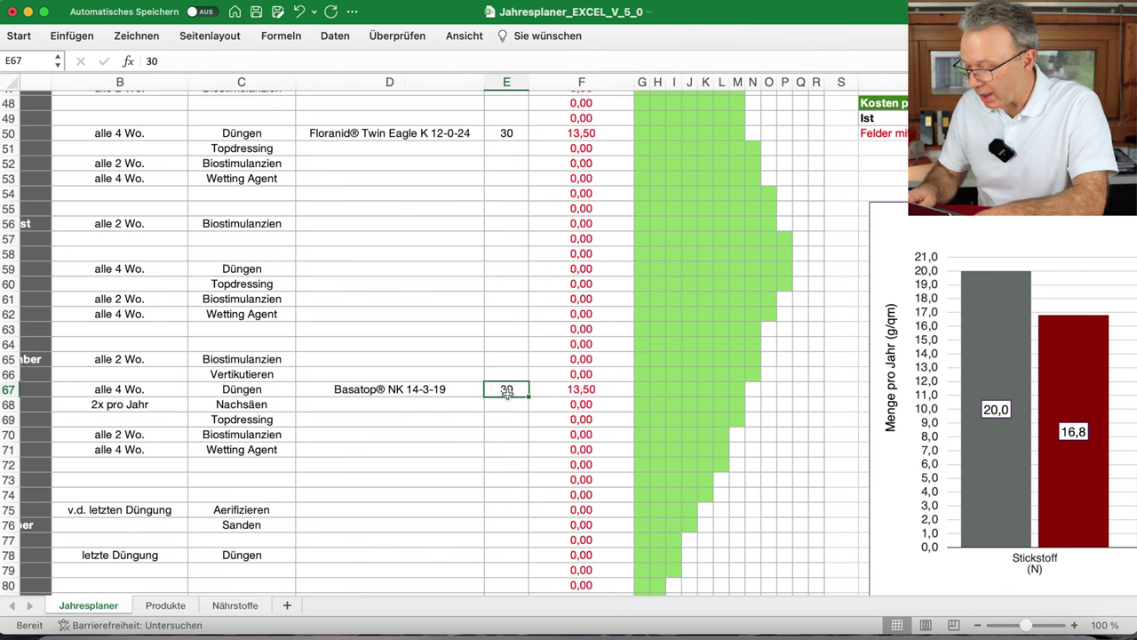
type("35")
key("Return")
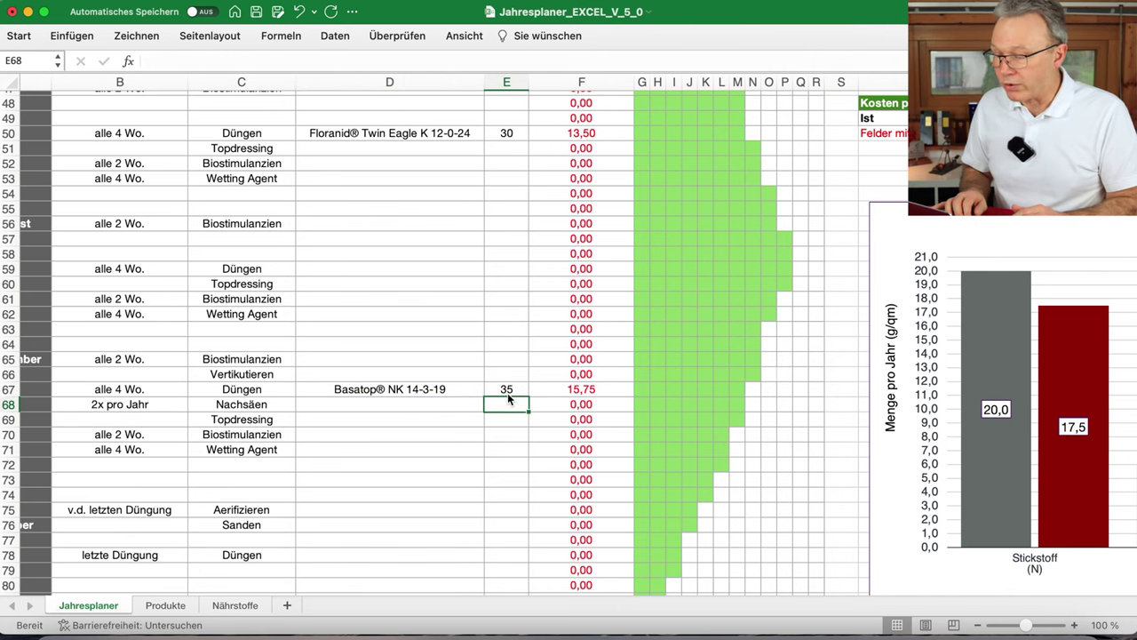
- Change the Juli fertilizer in row 50 to Fertilis Swing NK 14-0-19 and set its rate to 35 g/qm
scroll(444, 268, "up", 3)
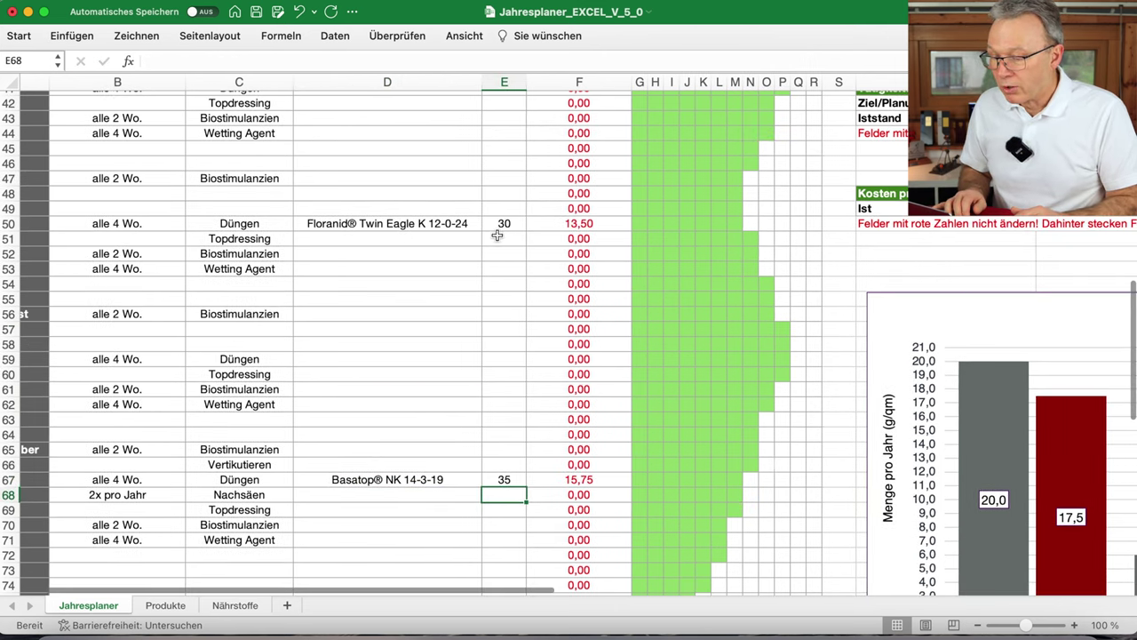
left_click(459, 235)
left_click(468, 227)
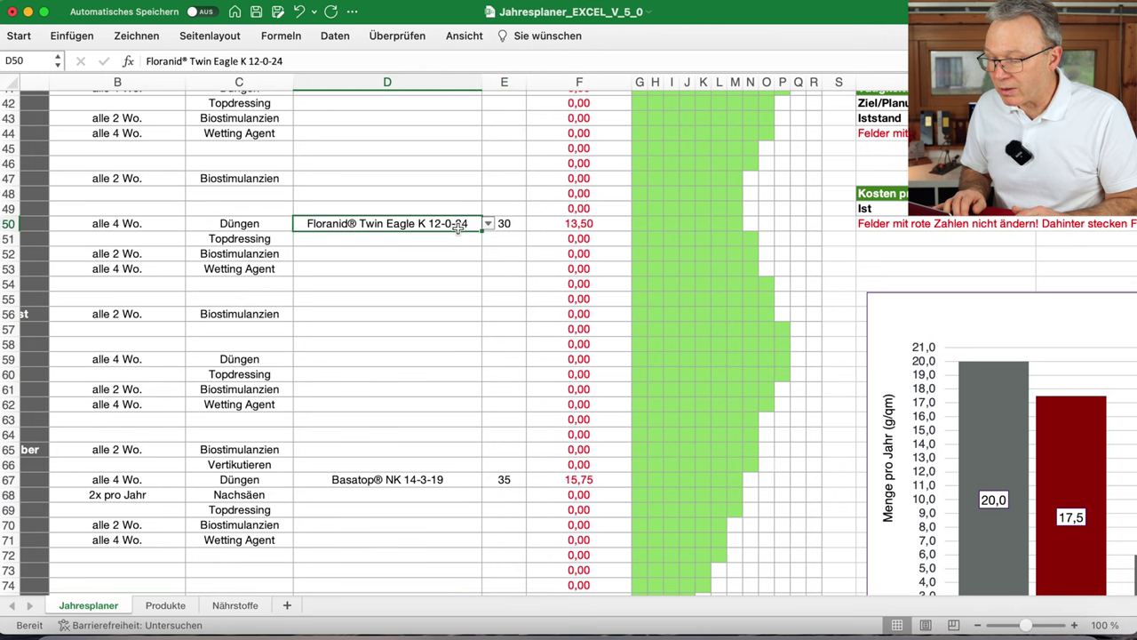
left_click(488, 224)
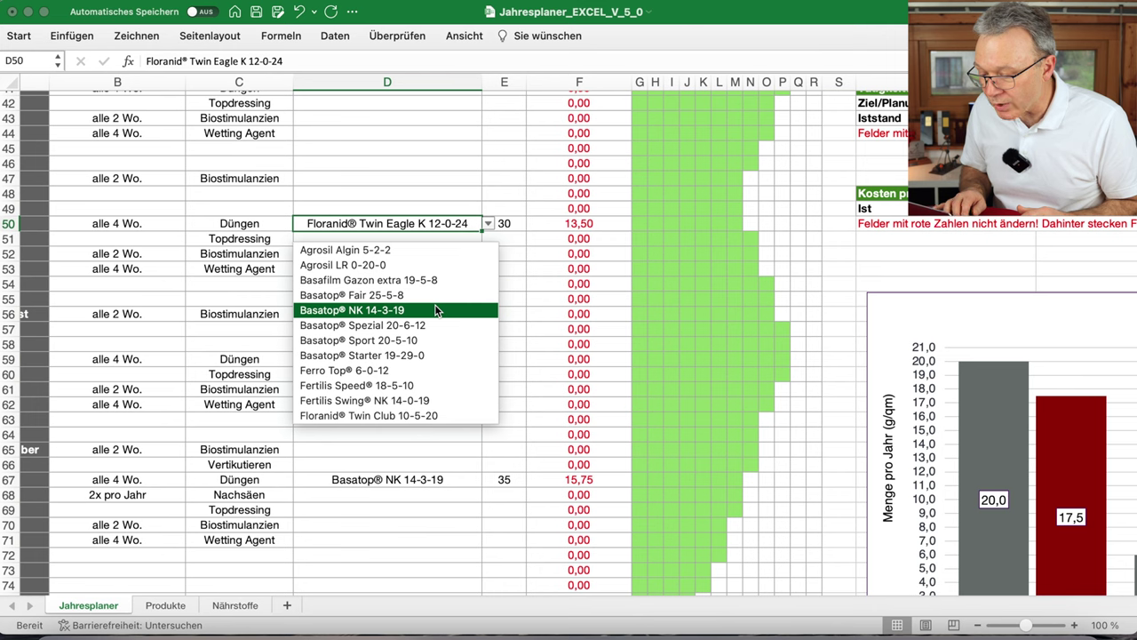
scroll(434, 304, "down", 3)
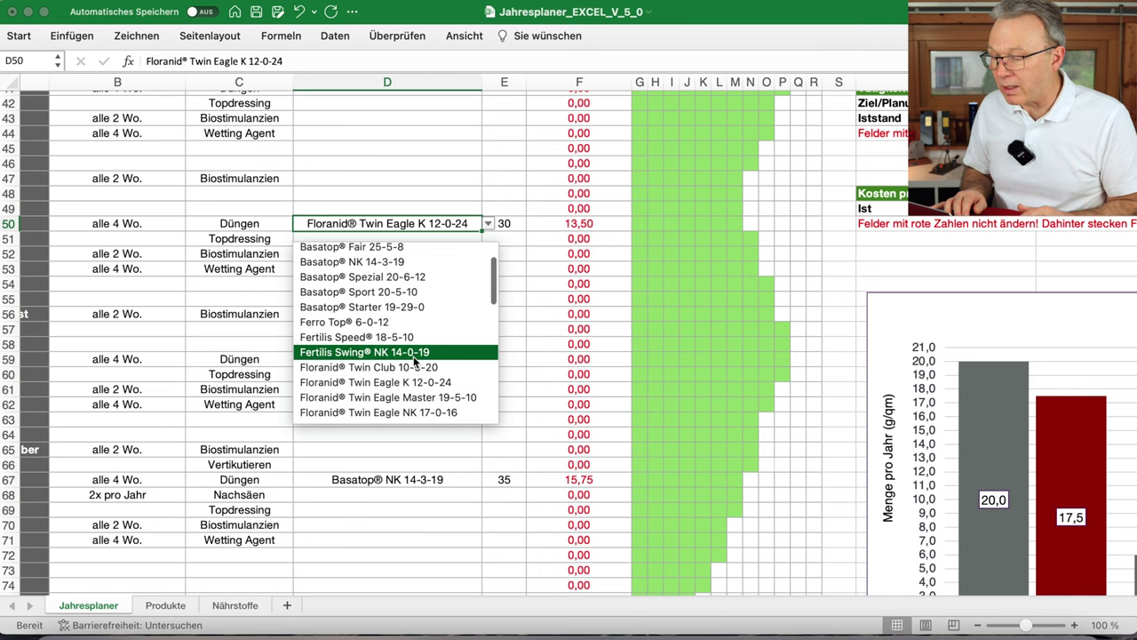
left_click(415, 353)
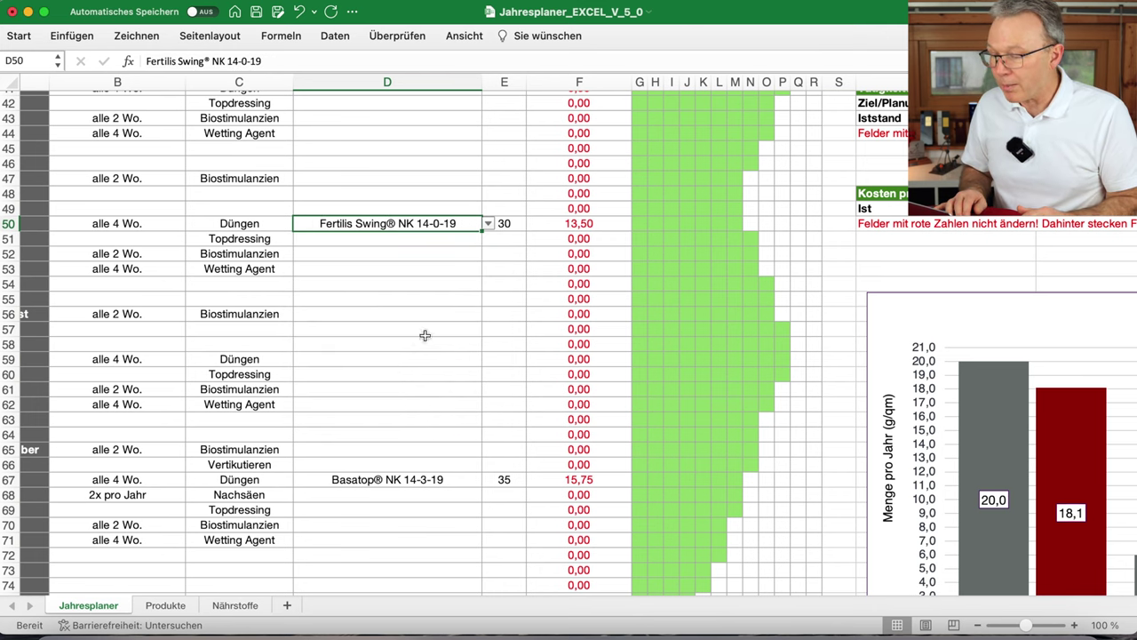
left_click(504, 223)
type("35")
key("Return")
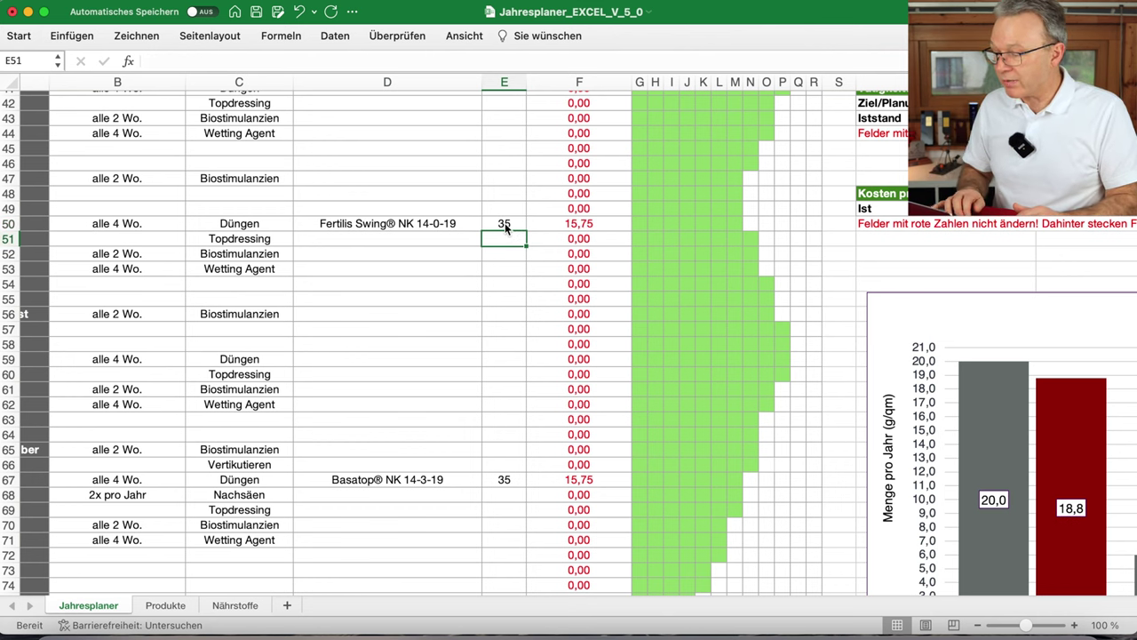
- Compare the nitrogen, phosphorus and potassium Istwerte with the Ziel NPK values in the Nährstoffe chart
scroll(505, 223, "right", 5)
scroll(504, 229, "right", 2)
scroll(533, 267, "down", 4)
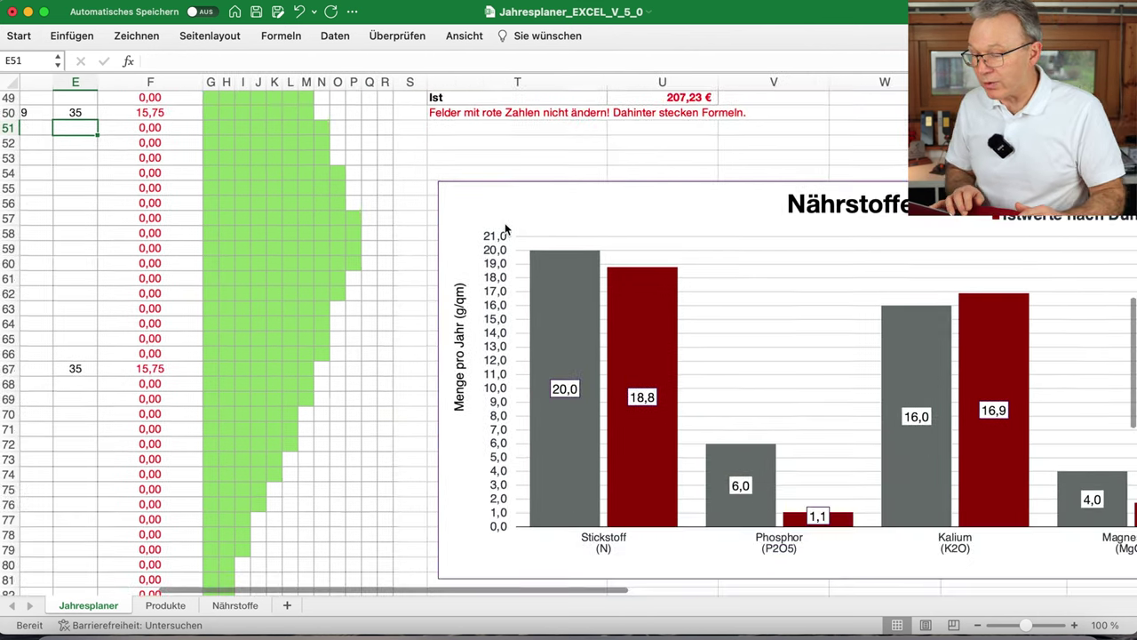
mouse_move(585, 361)
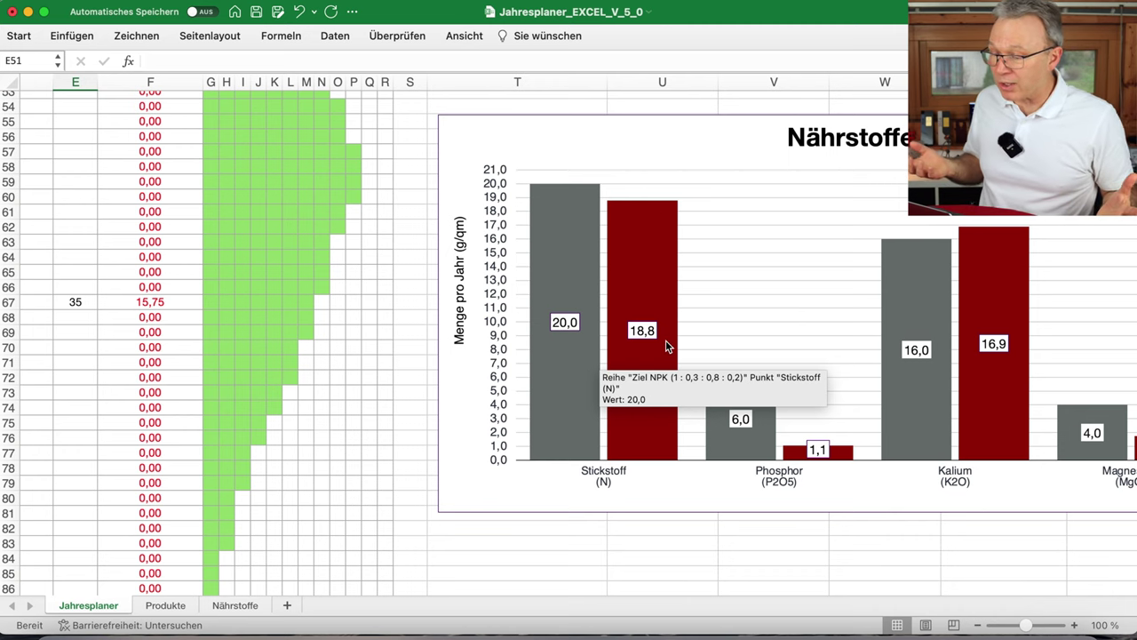
mouse_move(668, 346)
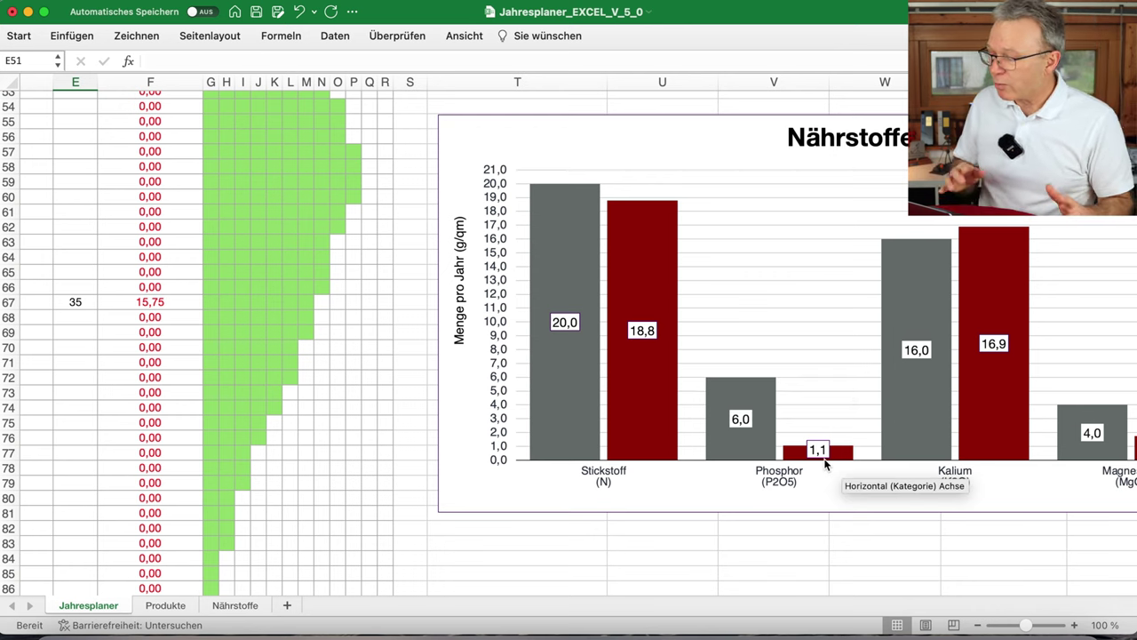
mouse_move(1004, 398)
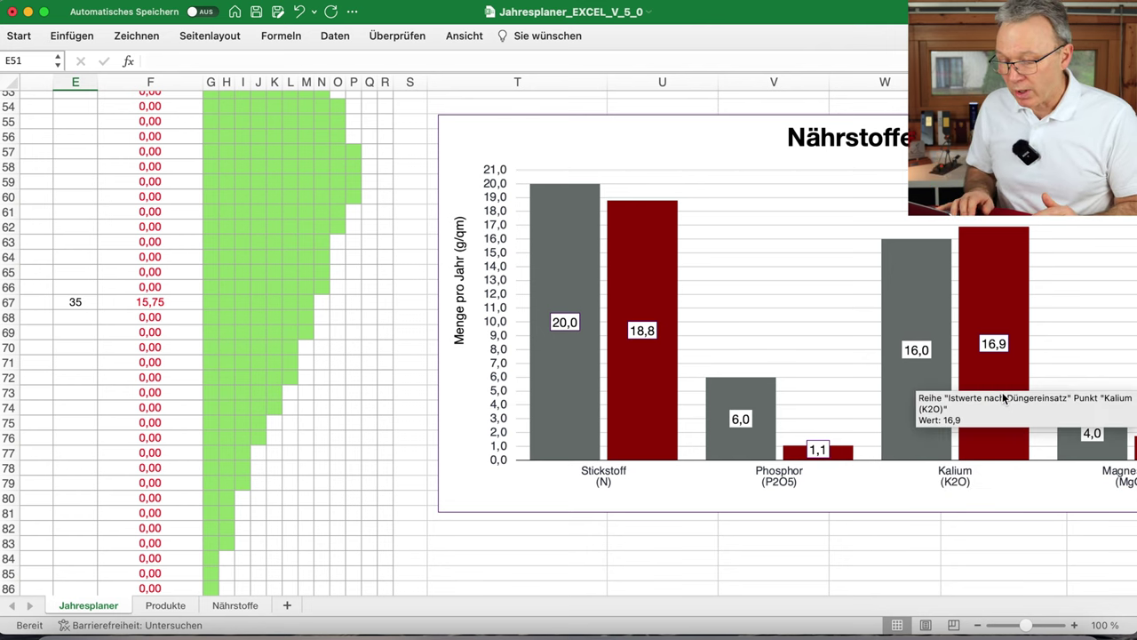
- Review the fertilizer products and rates planned across the year, from the März application through the September one
scroll(179, 424, "left", 10)
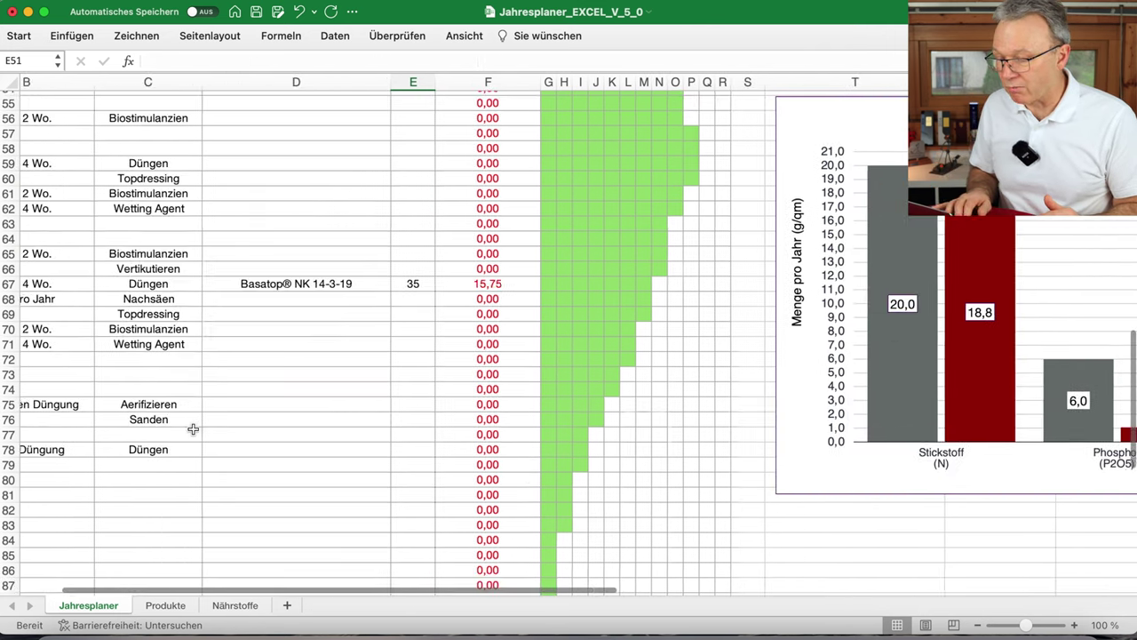
scroll(193, 430, "right", 5)
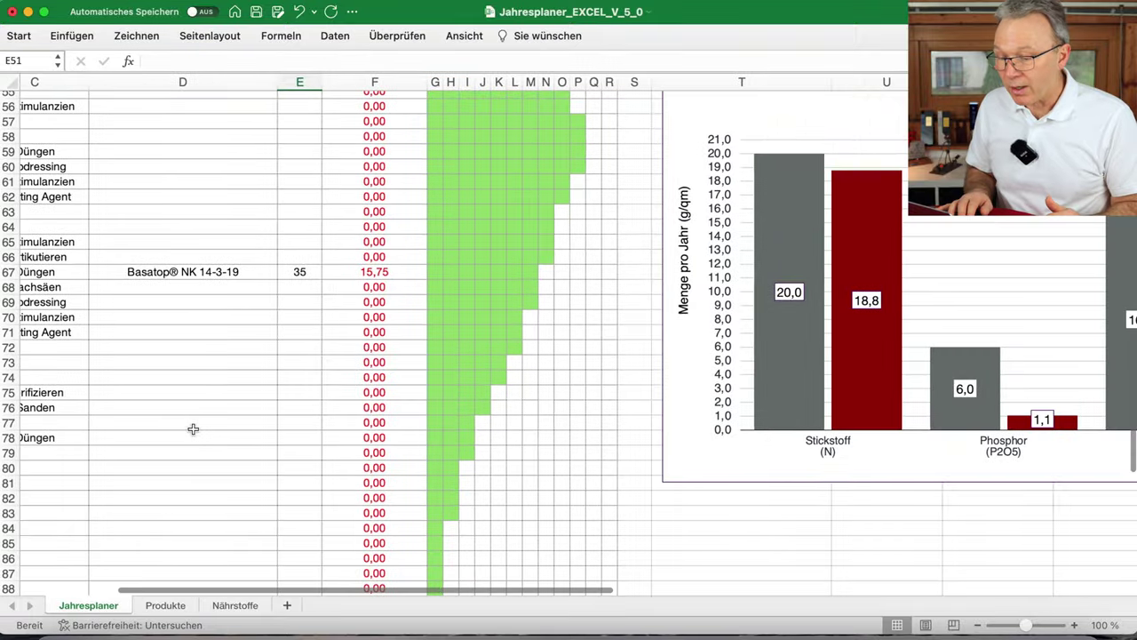
scroll(193, 429, "up", 8)
scroll(193, 429, "up", 8)
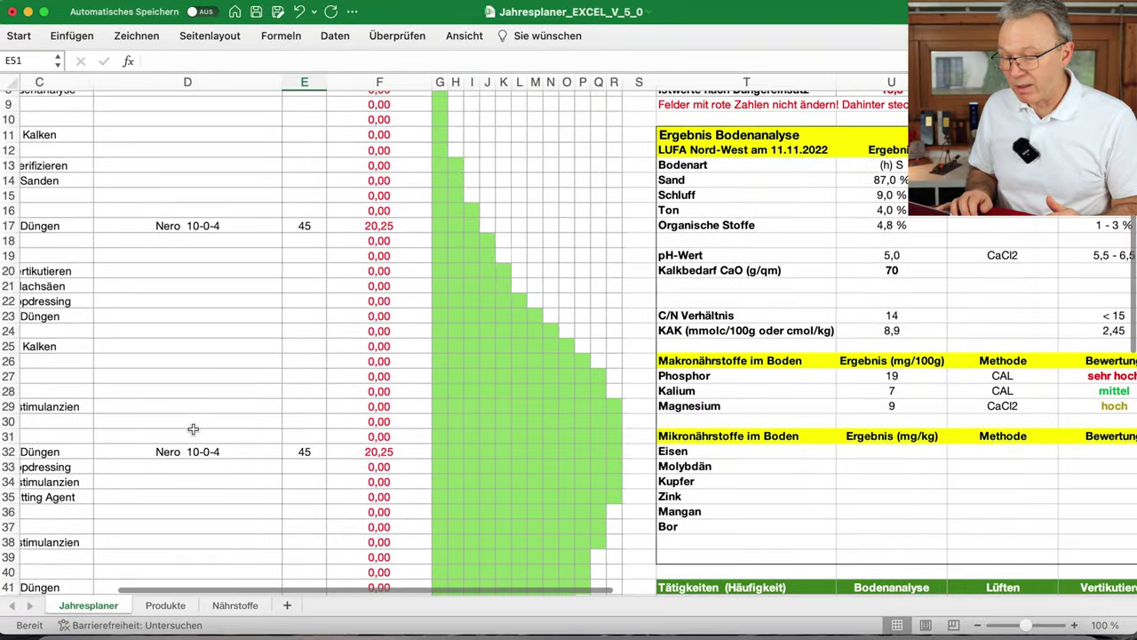
scroll(193, 429, "down", 5)
scroll(193, 429, "left", 1)
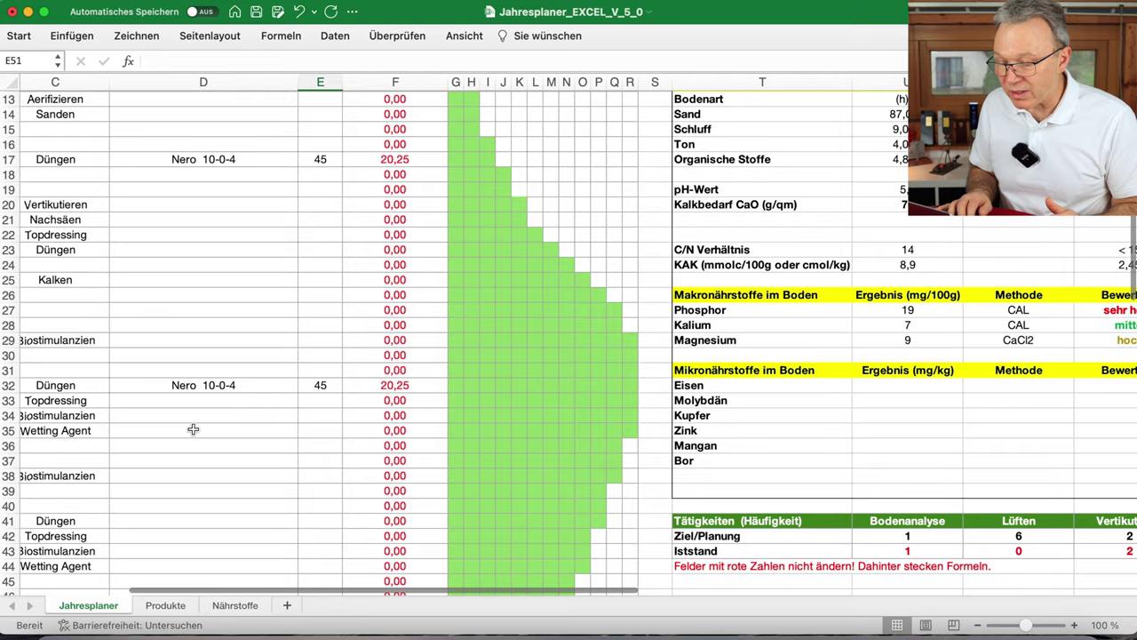
scroll(193, 429, "down", 12)
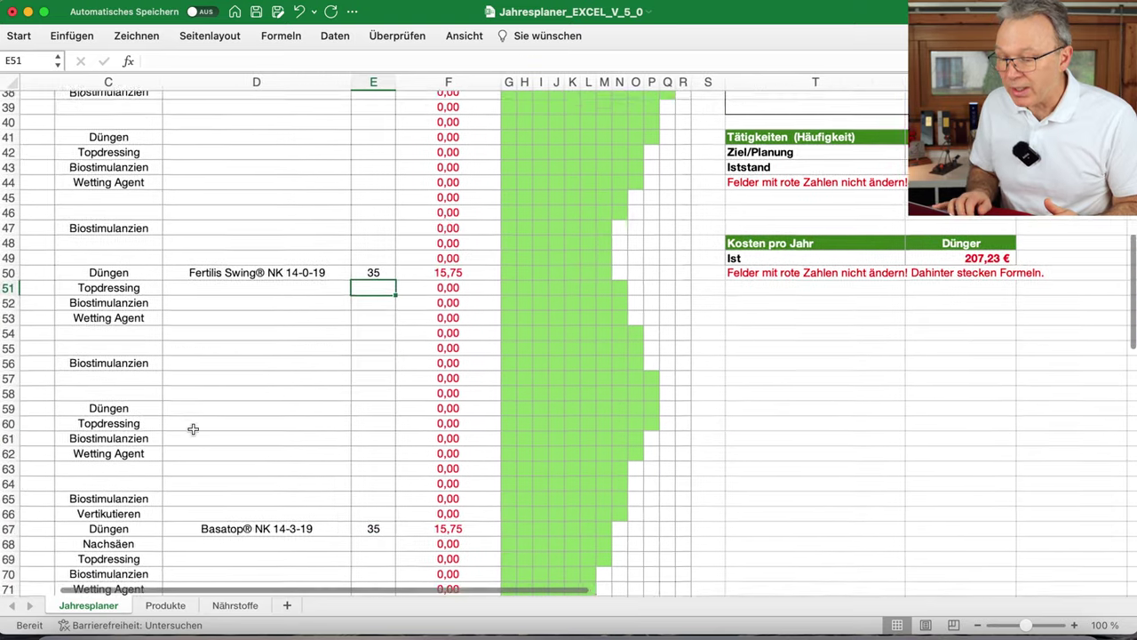
scroll(193, 429, "left", 2)
scroll(193, 429, "up", 18)
scroll(193, 429, "left", 2)
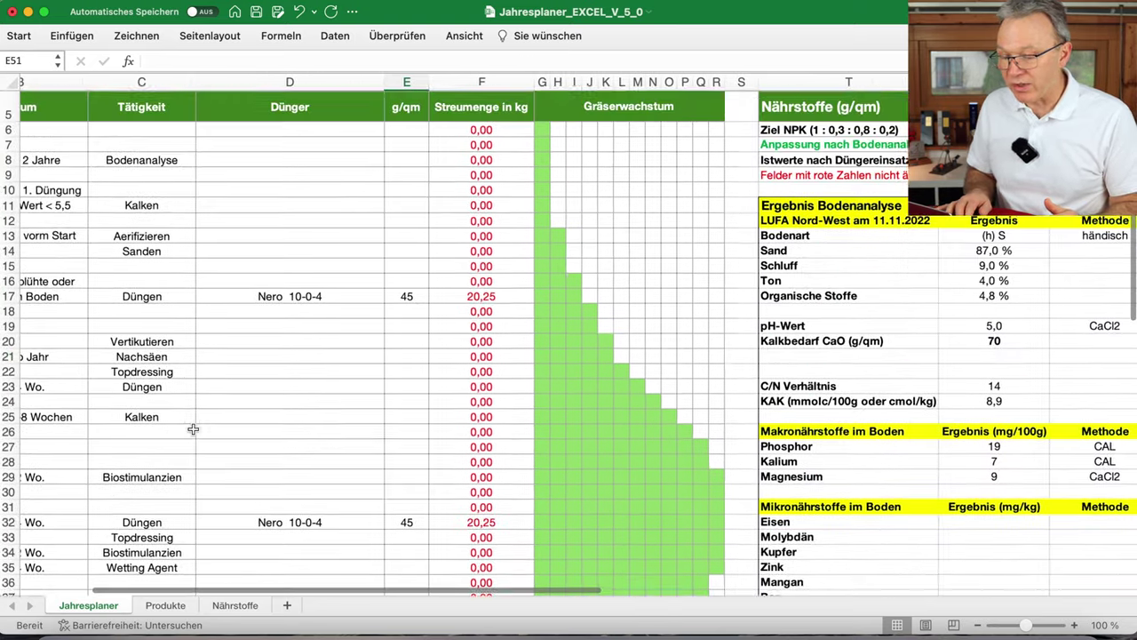
scroll(192, 429, "down", 4)
scroll(192, 430, "left", 1)
scroll(192, 429, "down", 2)
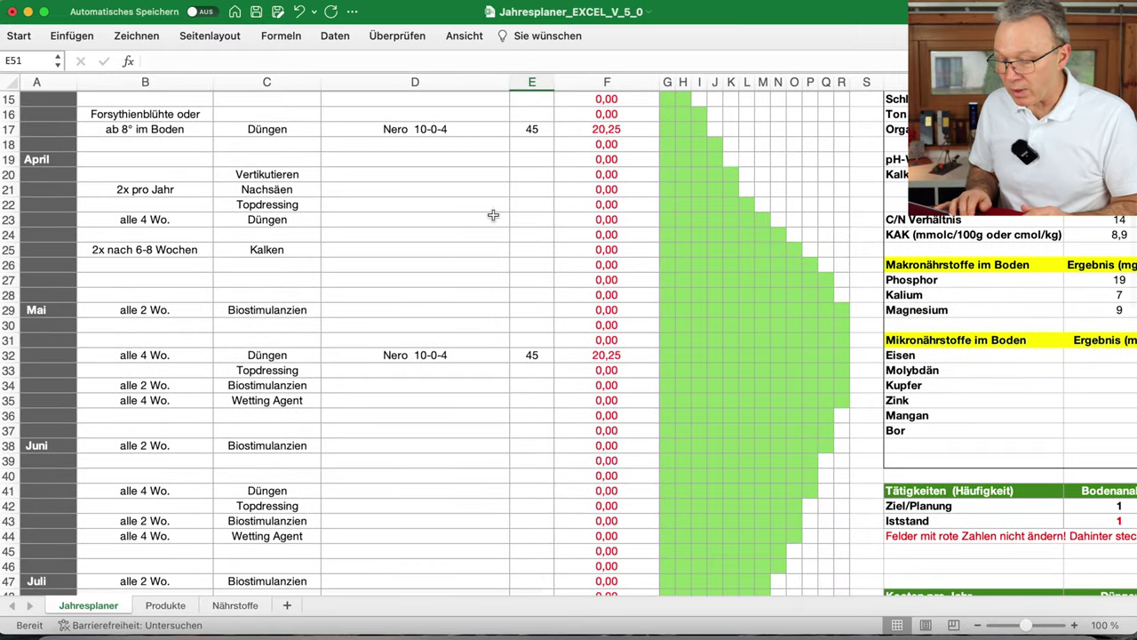
- Add a Nero 10-0-4 application to the Juni section in row 40 at a rate of 35 g/qm
scroll(379, 458, "down", 3)
scroll(379, 457, "left", 1)
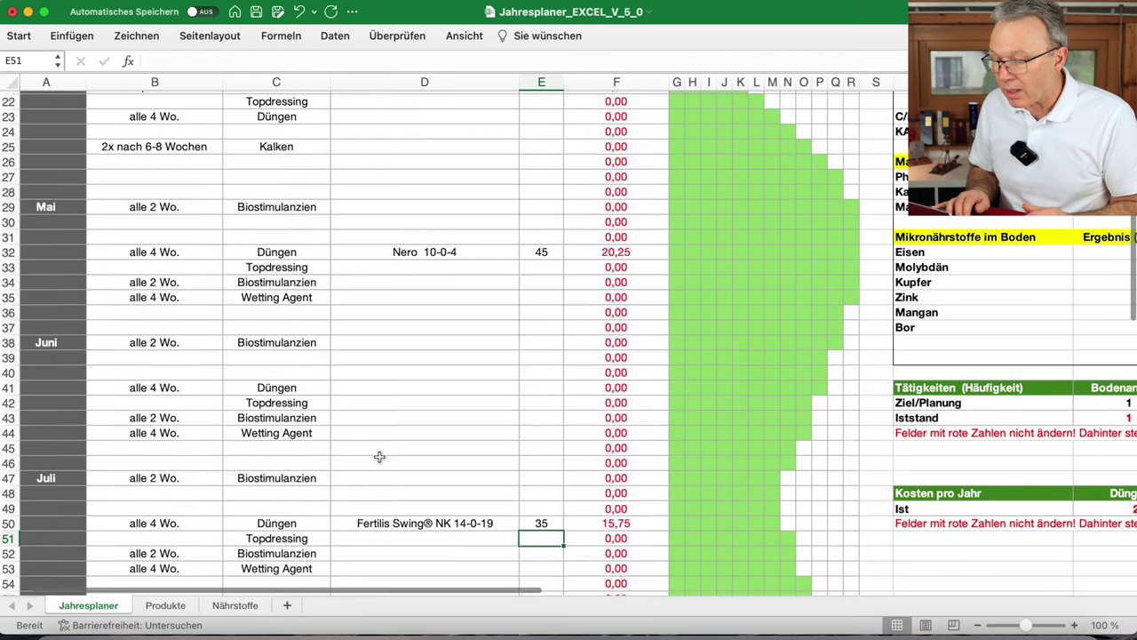
left_click(464, 373)
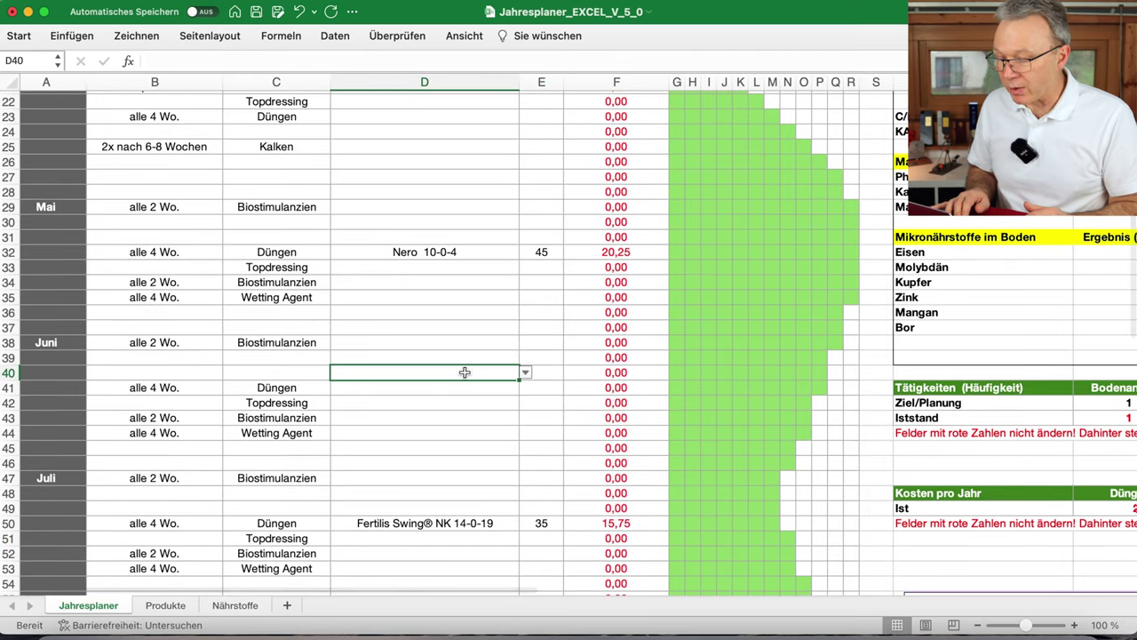
left_click(525, 372)
scroll(452, 480, "down", 5)
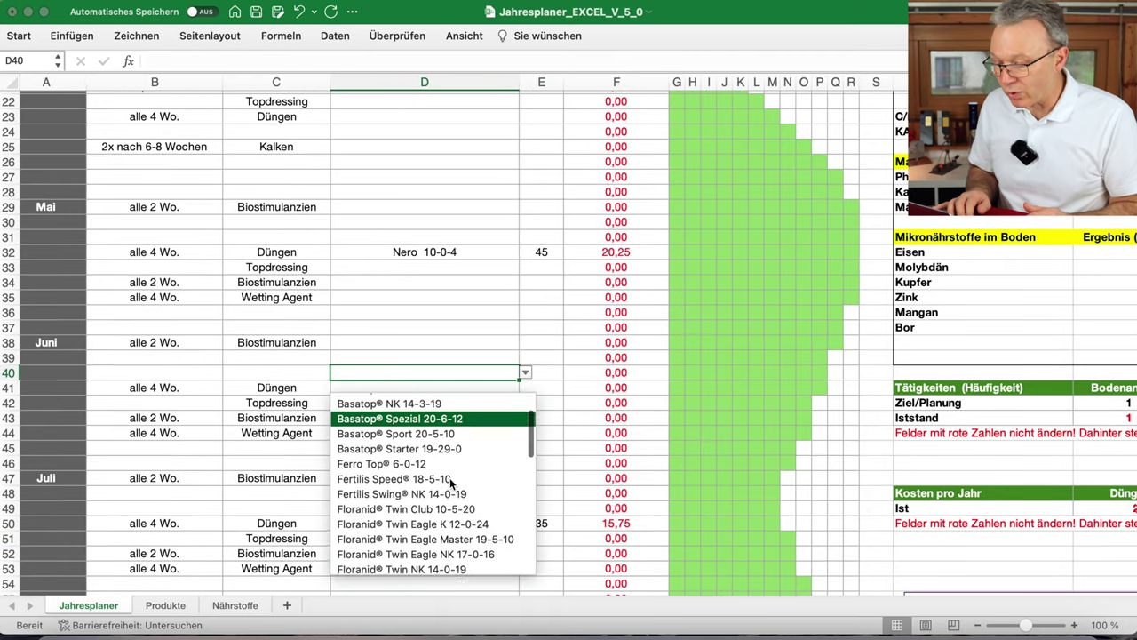
scroll(450, 484, "down", 5)
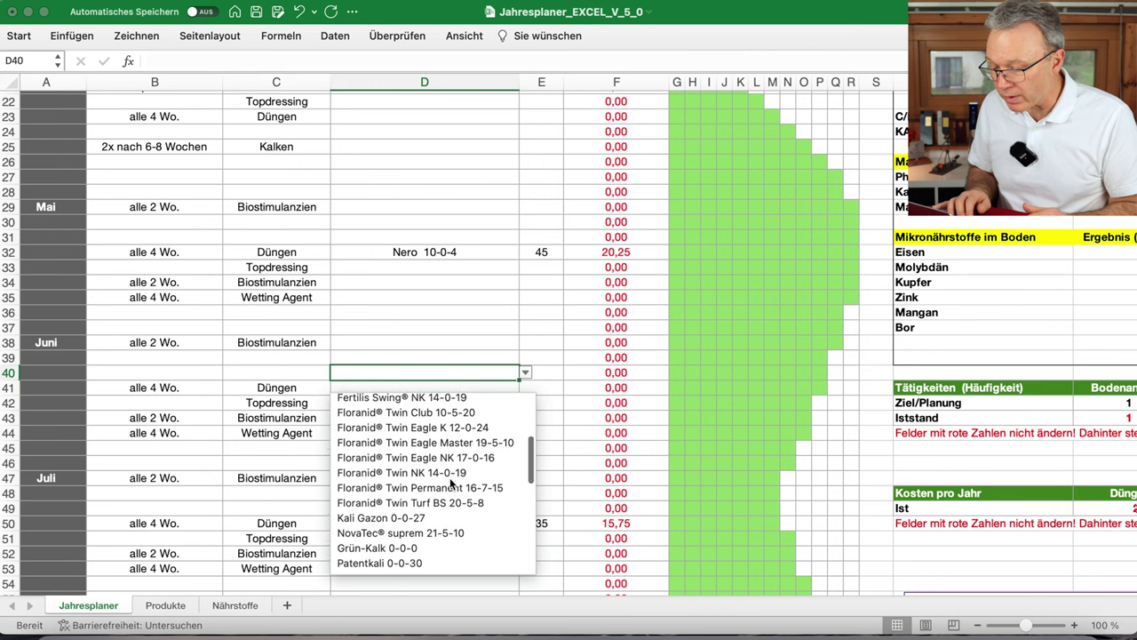
left_click(391, 506)
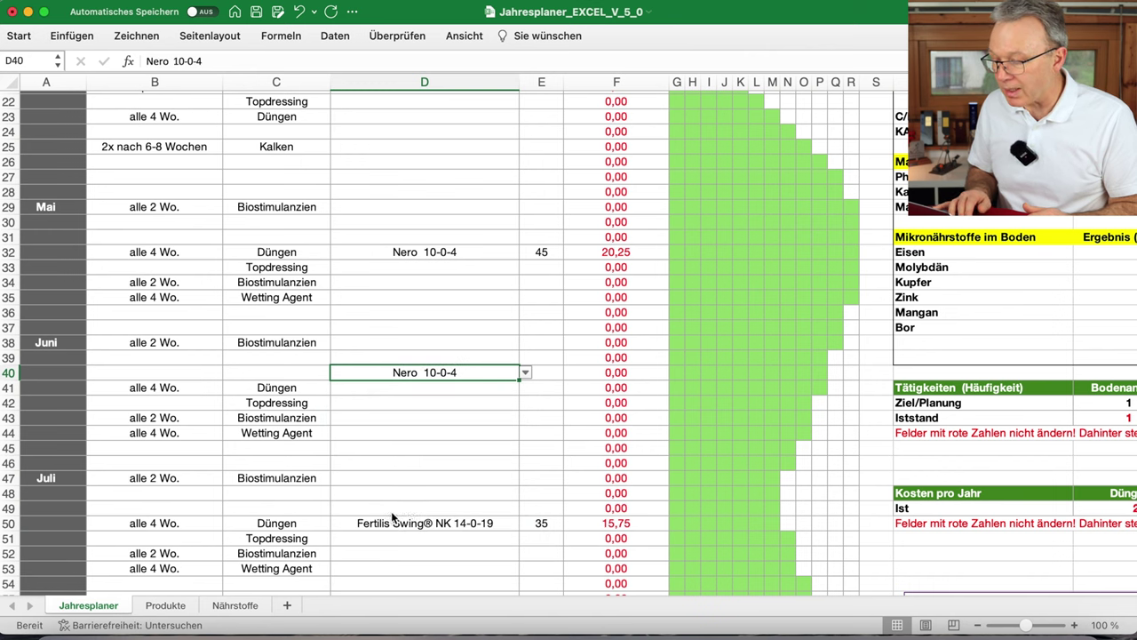
left_click(549, 372)
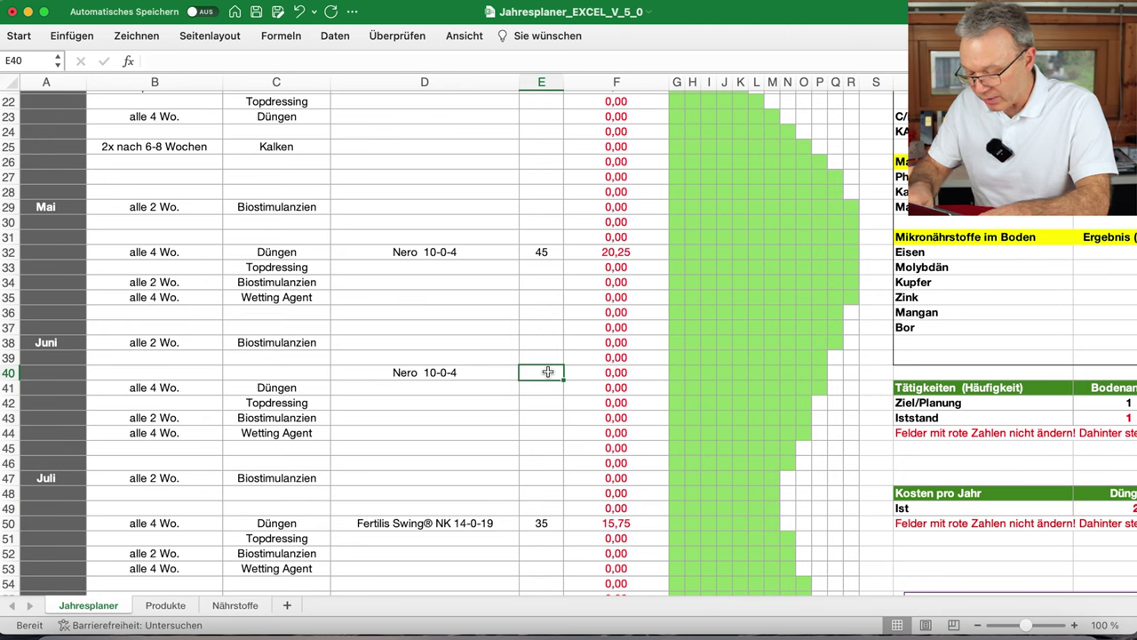
type("35")
key("Return")
- Set the rate of the Mai Nero 10-0-4 application in row 32 to 35 g/qm
left_click(540, 254)
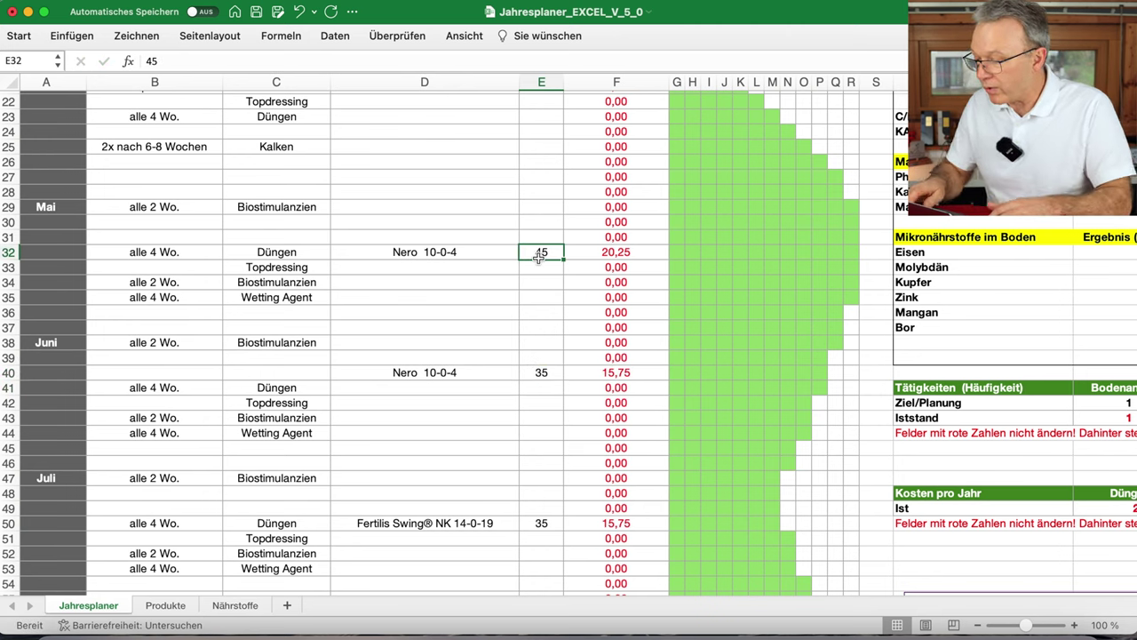
type("35")
key("Return")
- Check the Istwerte for nitrogen, phosphorus, potassium and magnesium against the Ziel NPK bars in the Nährstoffe chart
scroll(541, 264, "up", 5)
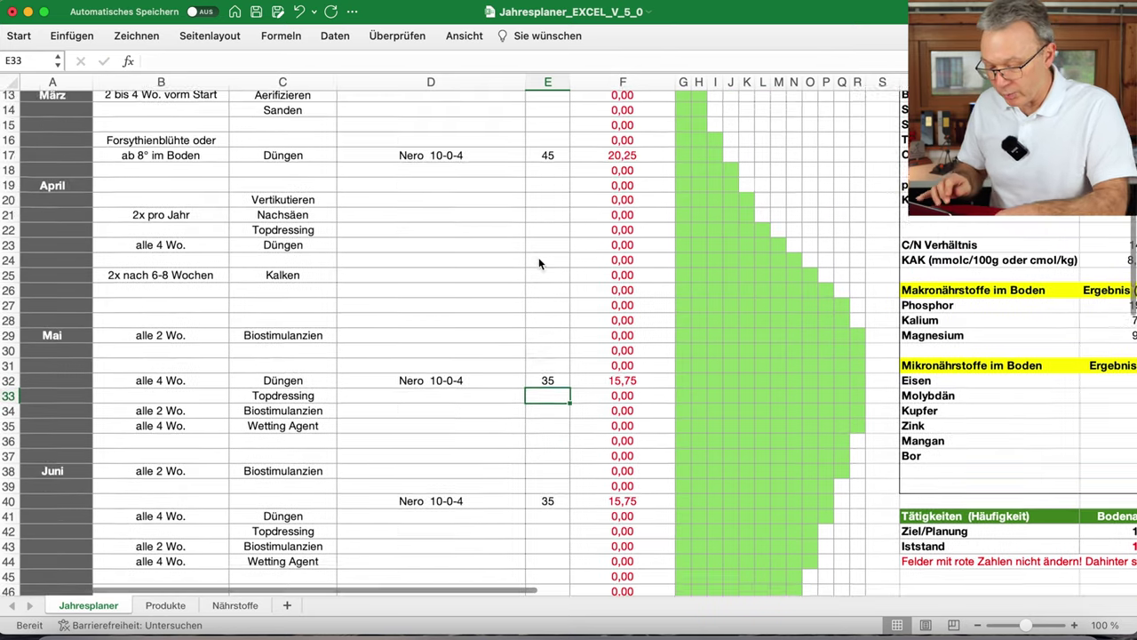
left_click(547, 191)
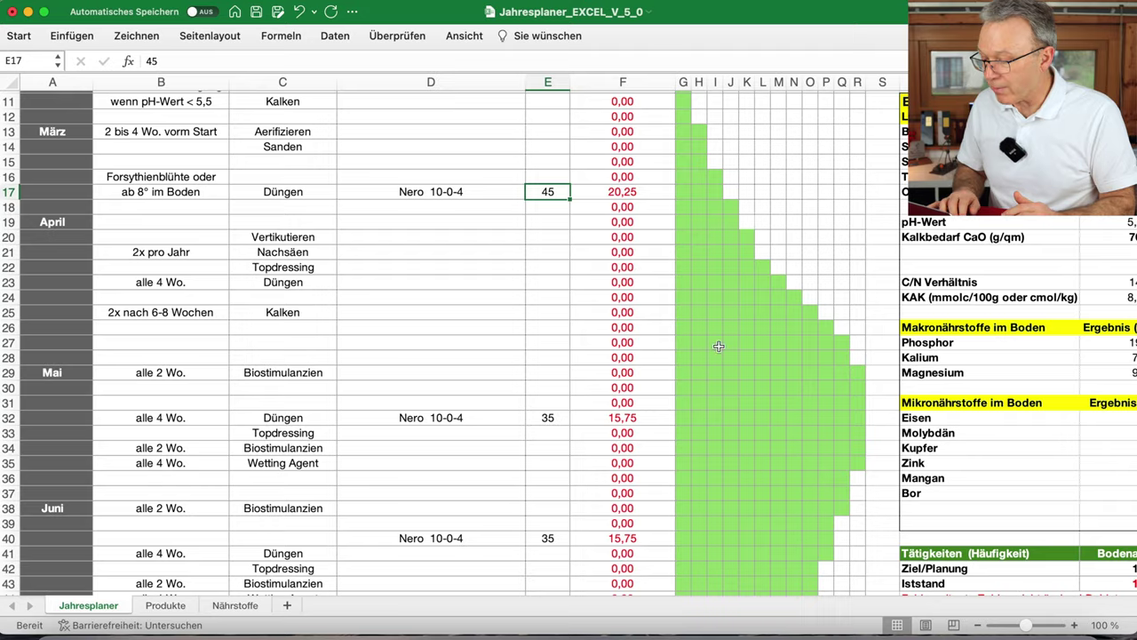
scroll(719, 345, "down", 10)
scroll(718, 346, "right", 3)
scroll(718, 346, "down", 8)
scroll(718, 346, "right", 2)
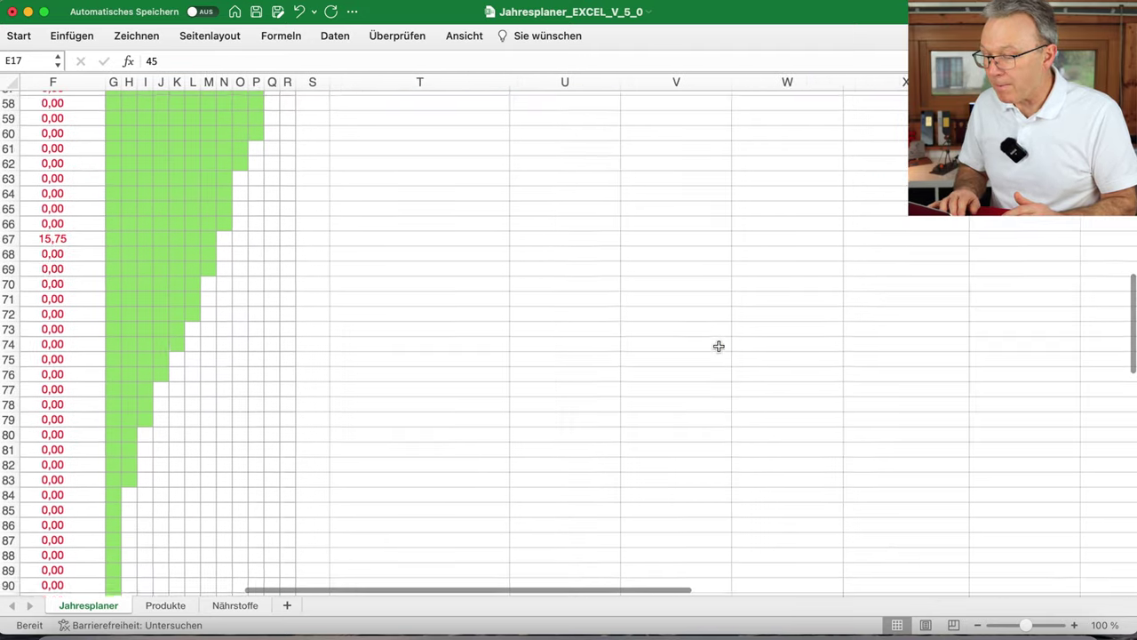
left_click(718, 346)
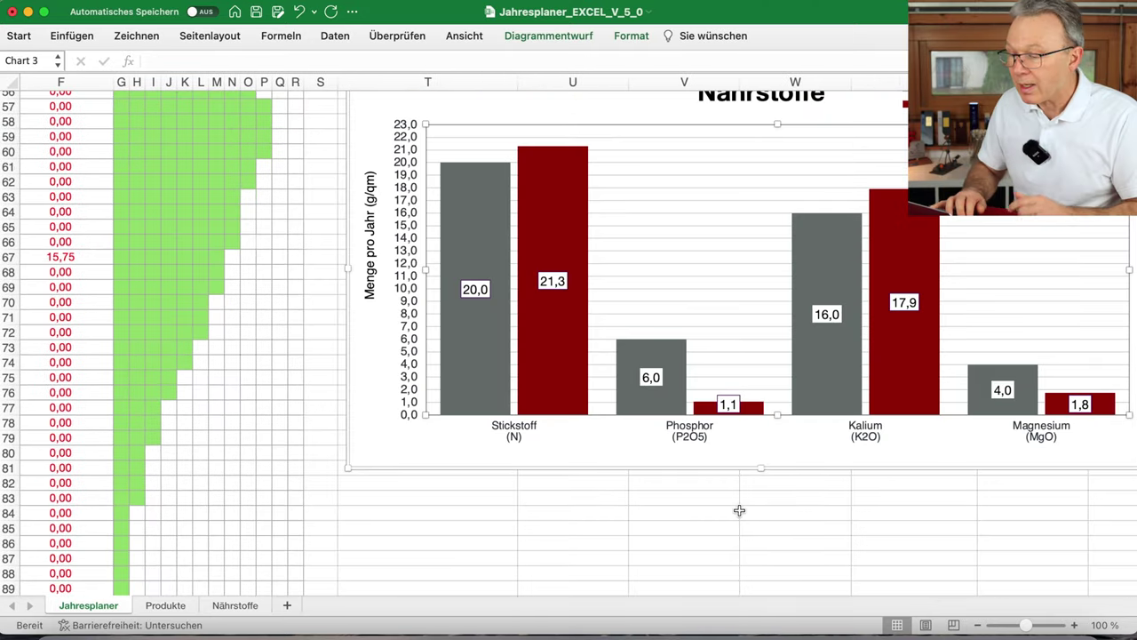
- Set the rate of the März Nero 10-0-4 application in row 17 to 35 g/qm
scroll(739, 510, "left", 3)
scroll(740, 510, "up", 20)
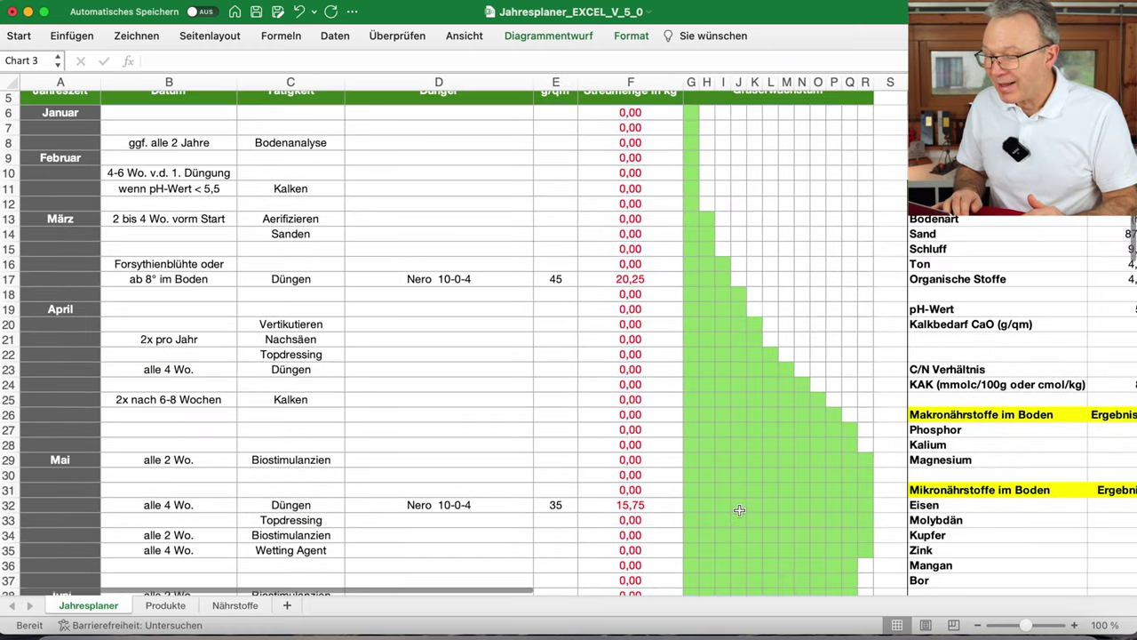
left_click(562, 279)
type("35")
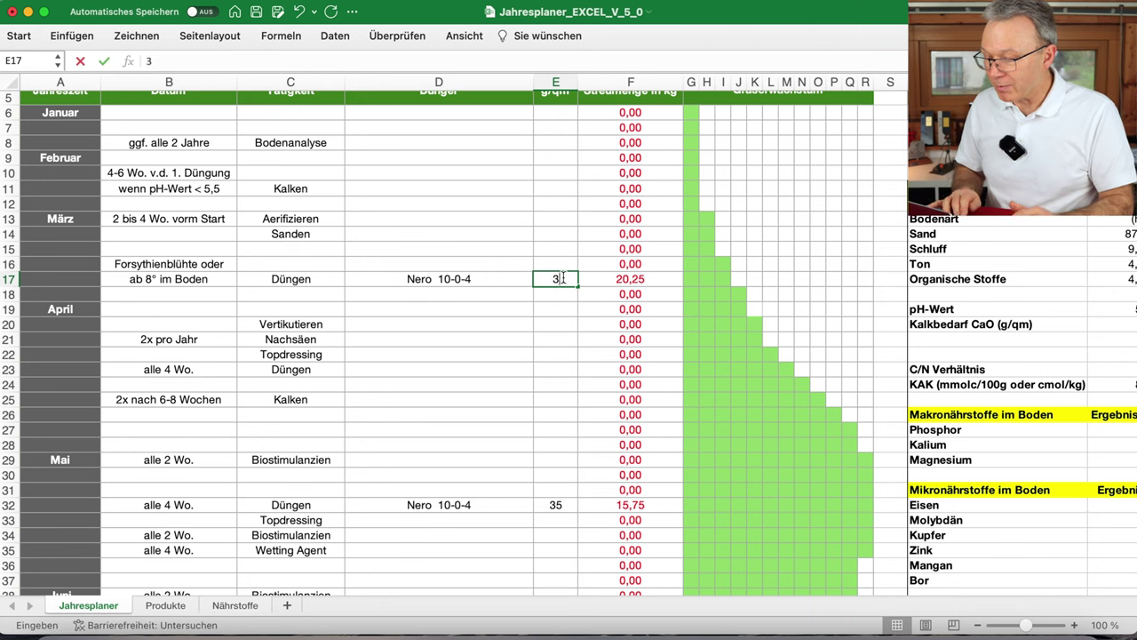
key("Return")
- Set the Nero 10-0-4 rates for Mai in row 32 and Juni in row 40 to 30 g/qm each
left_click(556, 505)
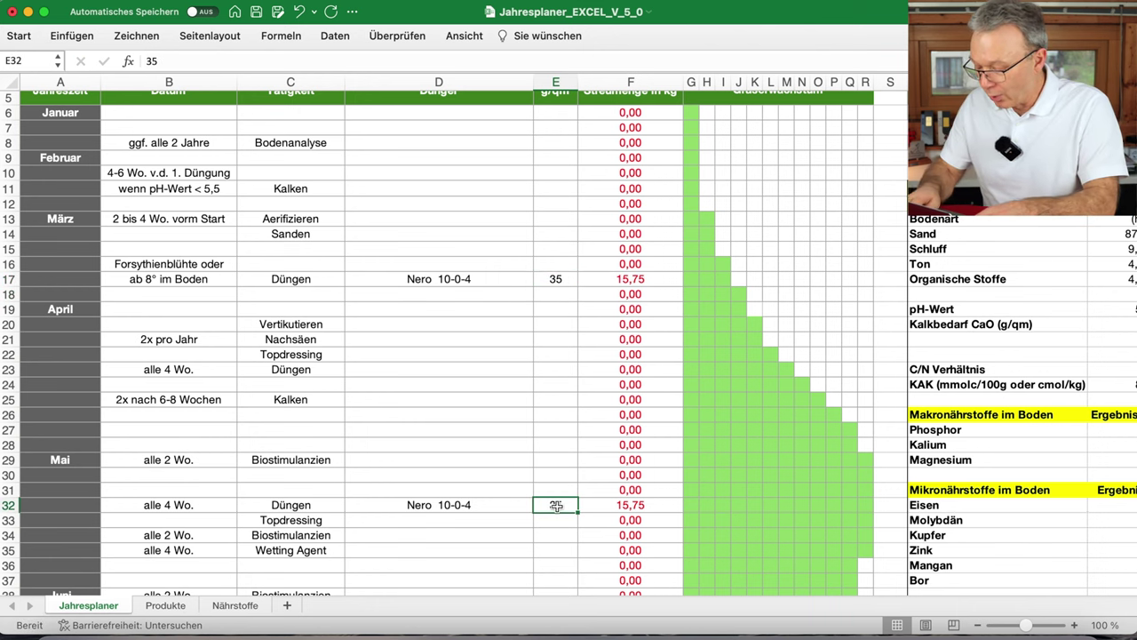
type("30")
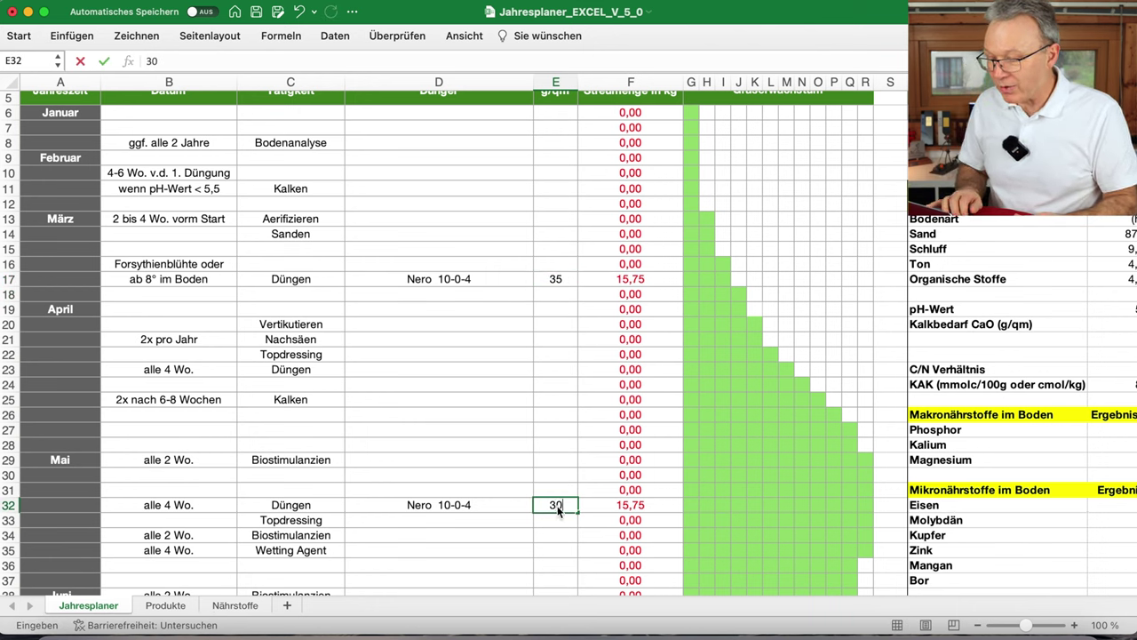
key("Return")
scroll(557, 505, "down", 5)
left_click(562, 411)
type("30")
key("Return")
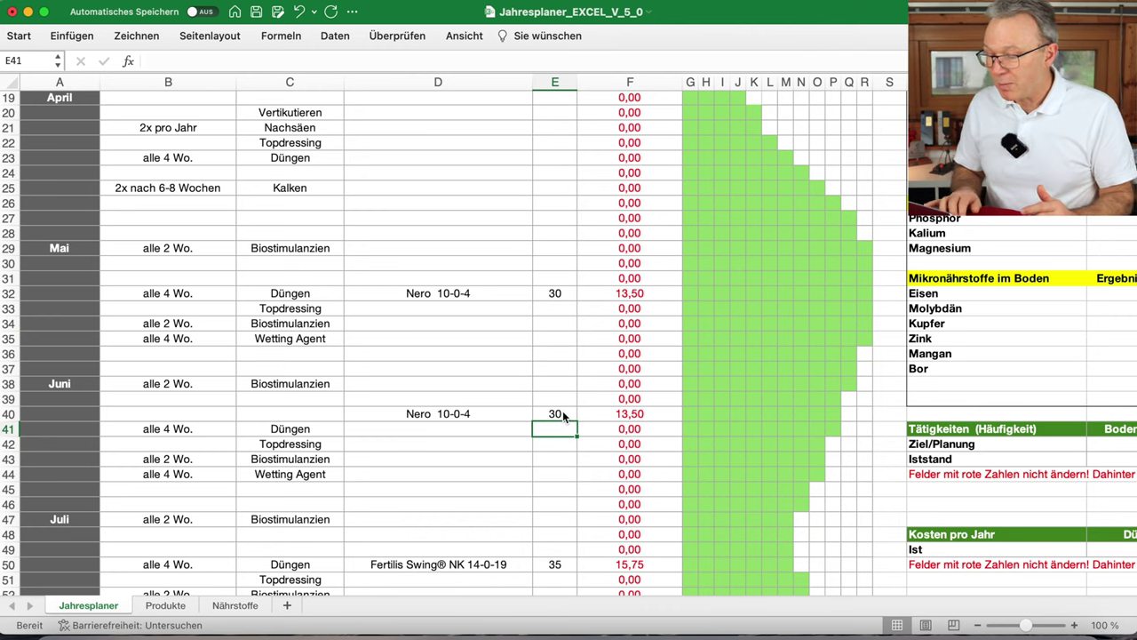
- Compare the updated Istwerte with the targets in the Nährstoffe chart and the Jahresbilanz table
scroll(562, 414, "right", 5)
scroll(562, 414, "down", 10)
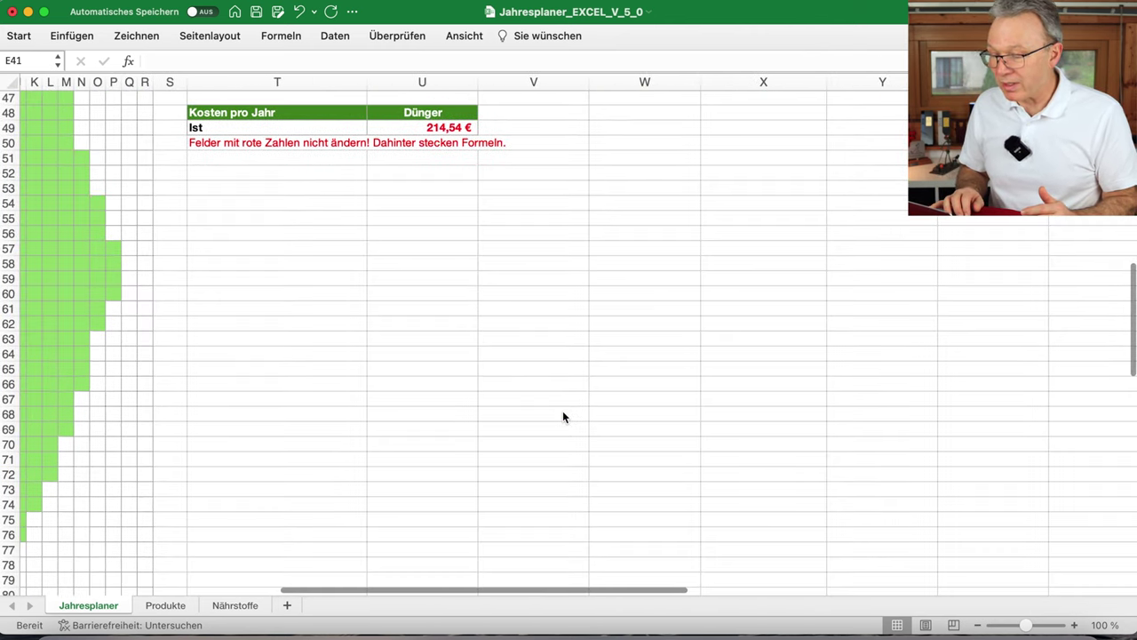
left_click(585, 473)
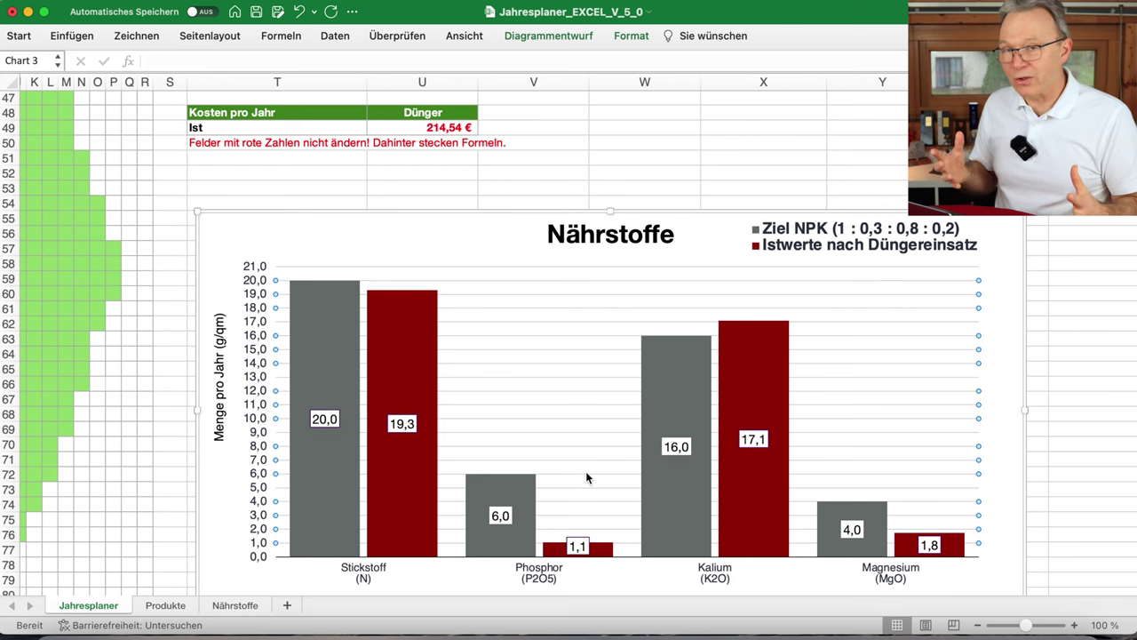
scroll(585, 478, "up", 15)
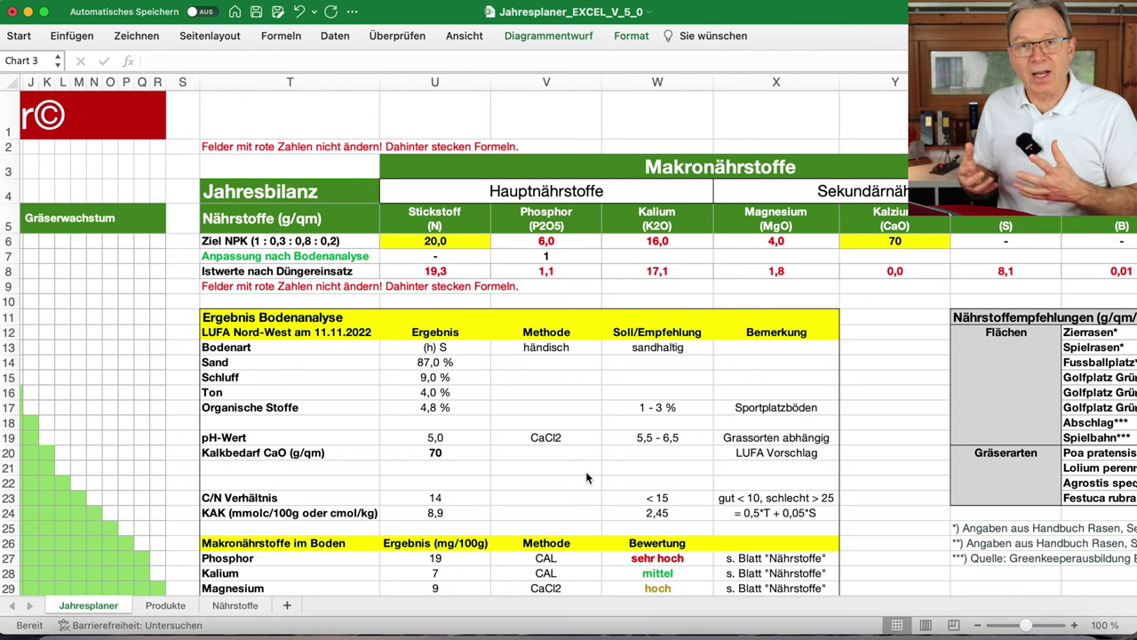
- Open the Produkte sheet and look through the fertilizer list down to the empty rows below the last product
left_click(165, 605)
scroll(269, 495, "up", 3)
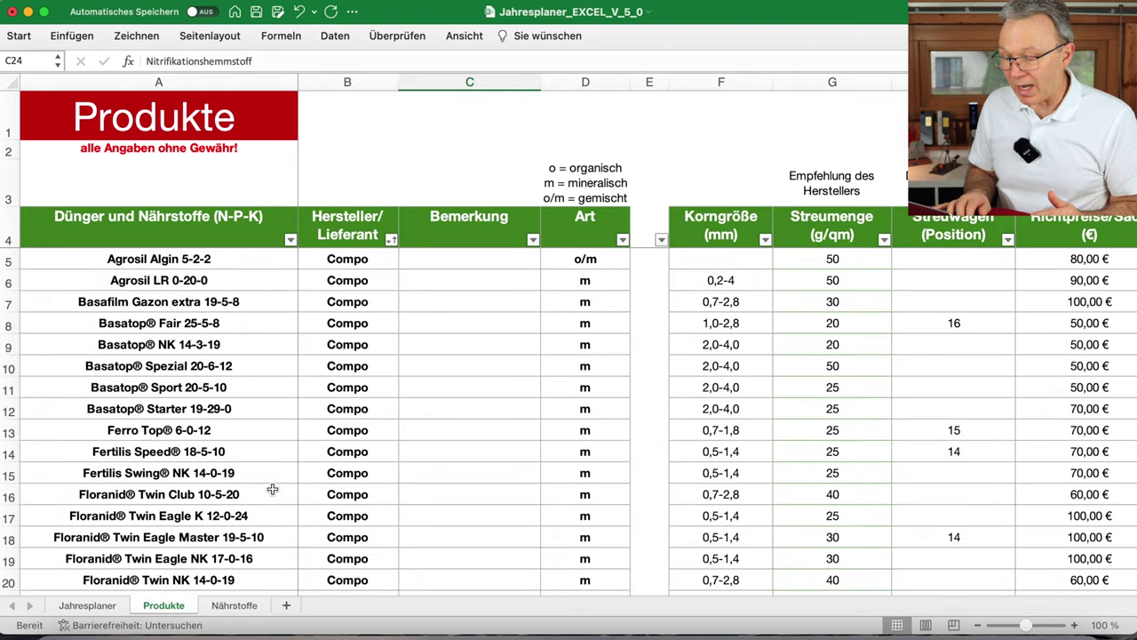
scroll(273, 490, "down", 1)
left_click(450, 460)
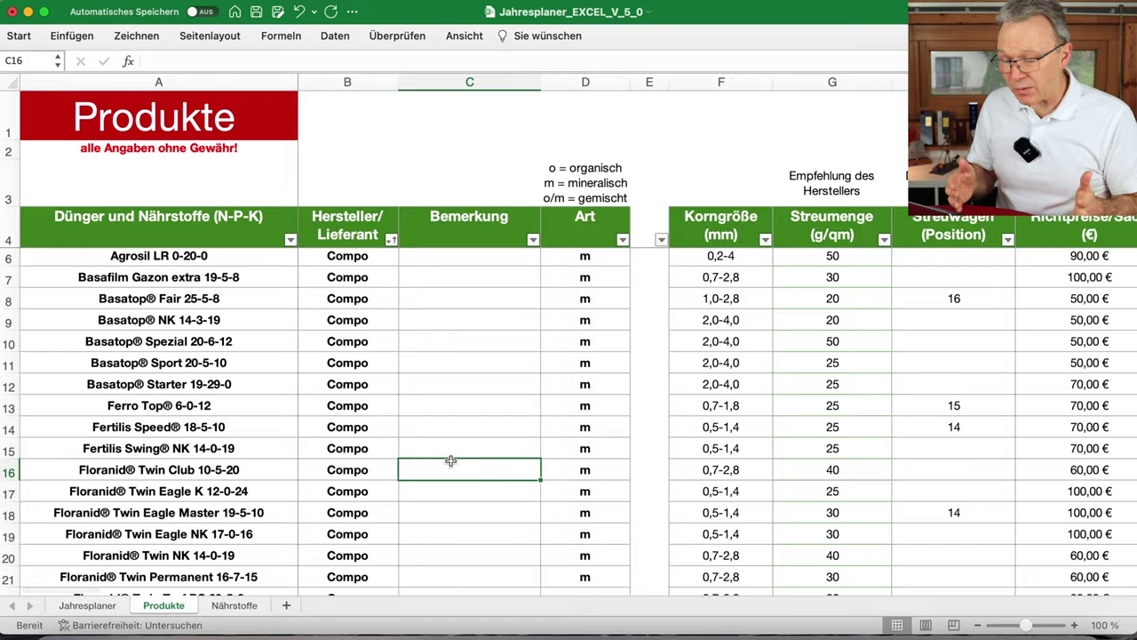
scroll(450, 460, "down", 10)
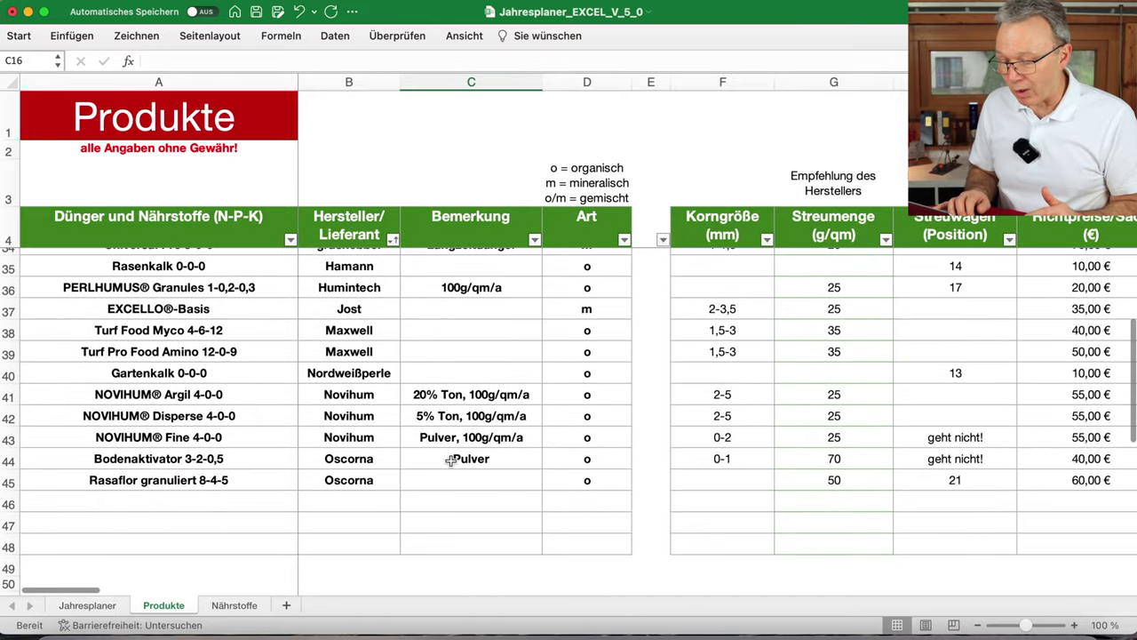
left_click(195, 521)
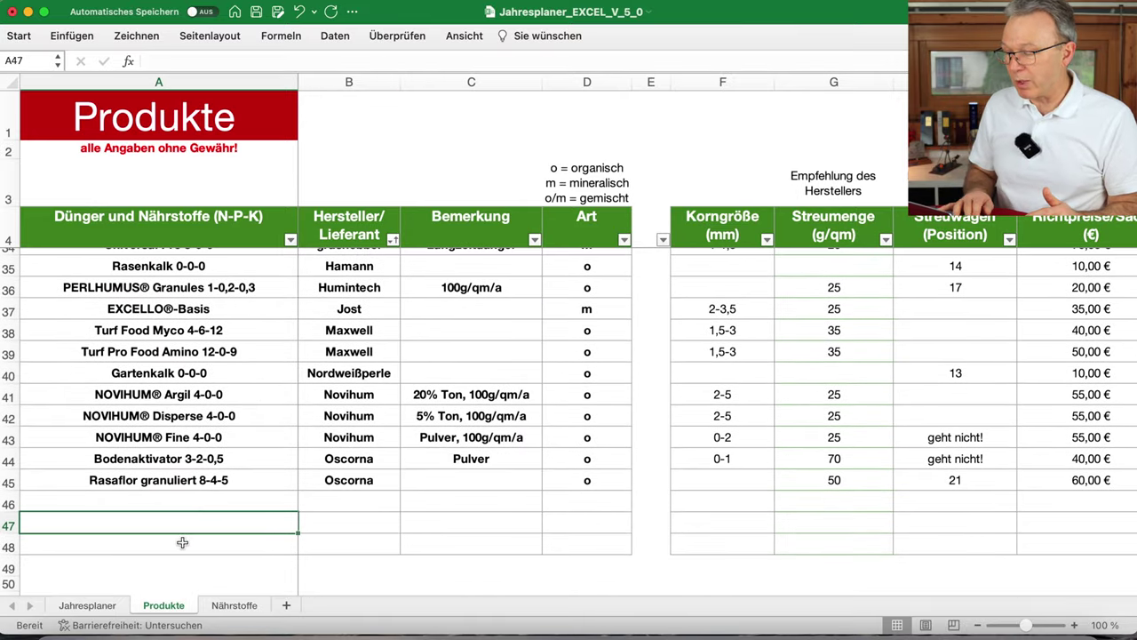
scroll(228, 536, "up", 1)
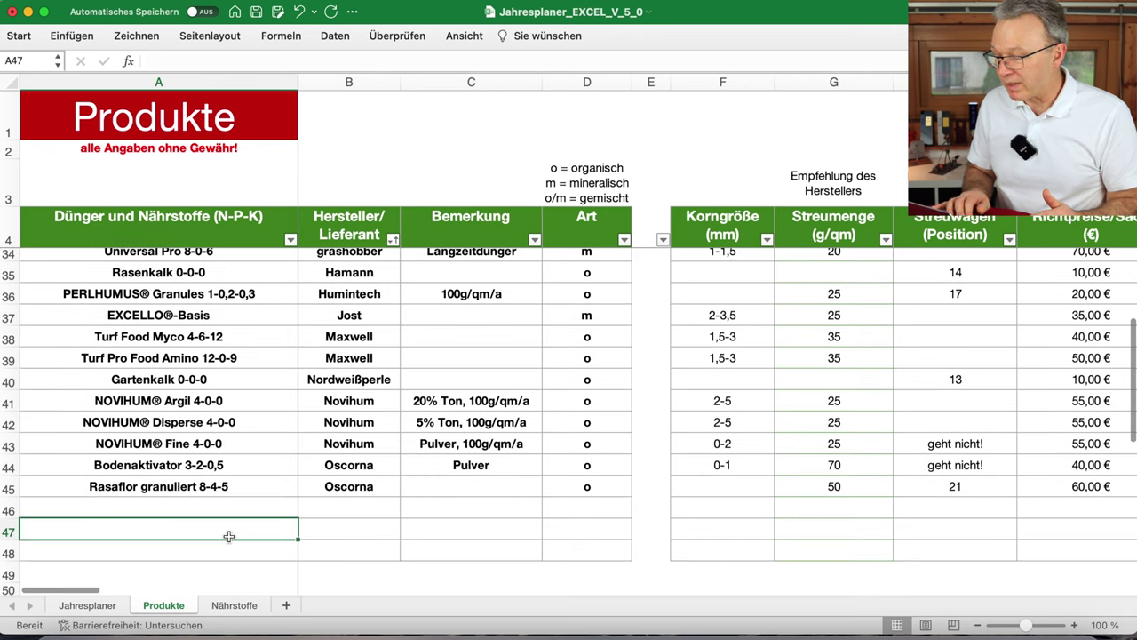
- Examine the nutrient percentage columns and the yearly sum columns beside the empty product rows
scroll(406, 523, "right", 10)
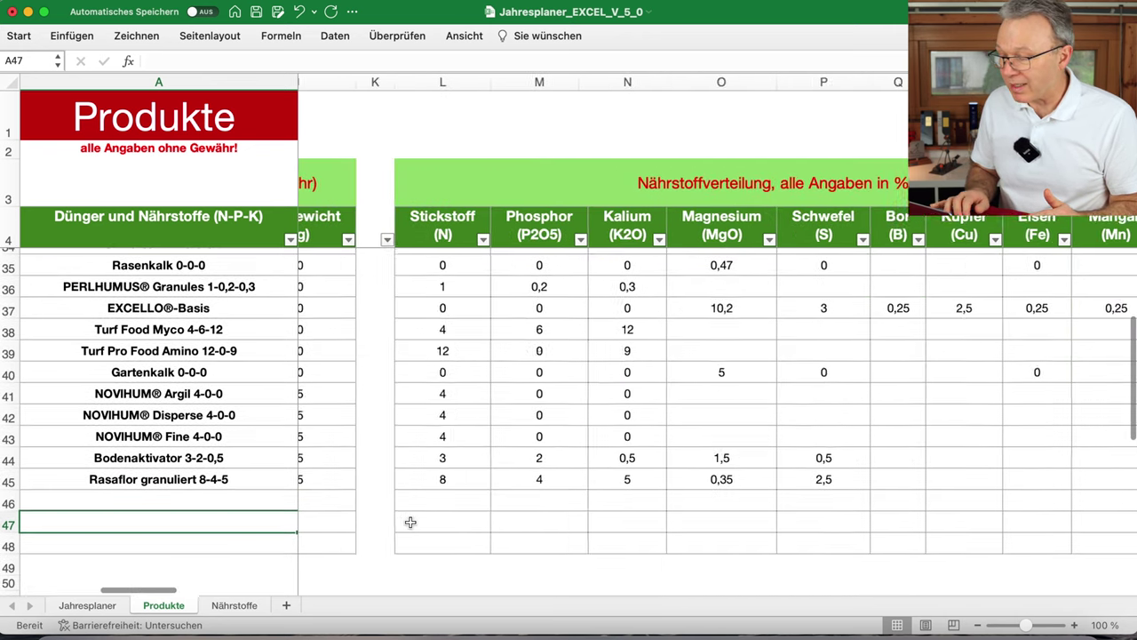
scroll(410, 522, "right", 10)
scroll(410, 522, "down", 1)
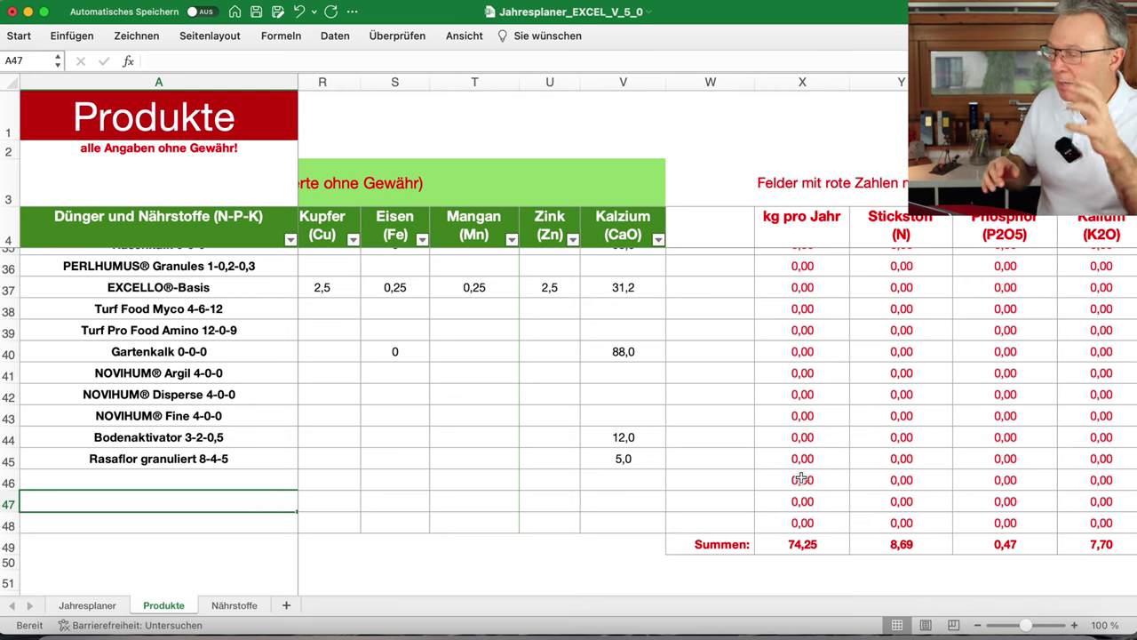
scroll(235, 459, "up", 1)
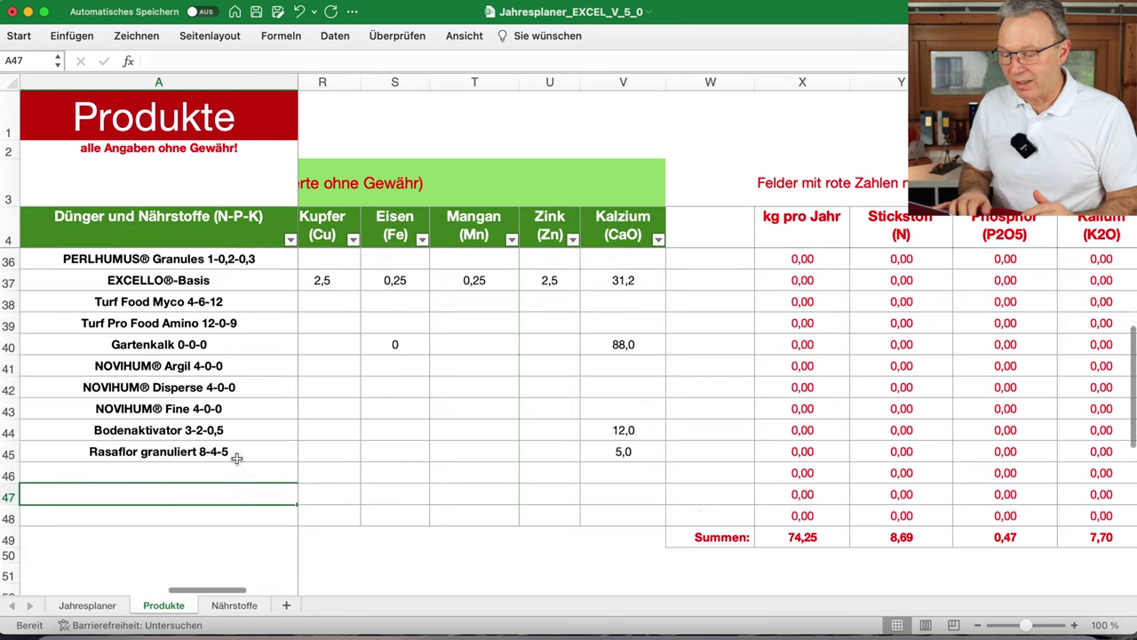
scroll(237, 458, "up", 1)
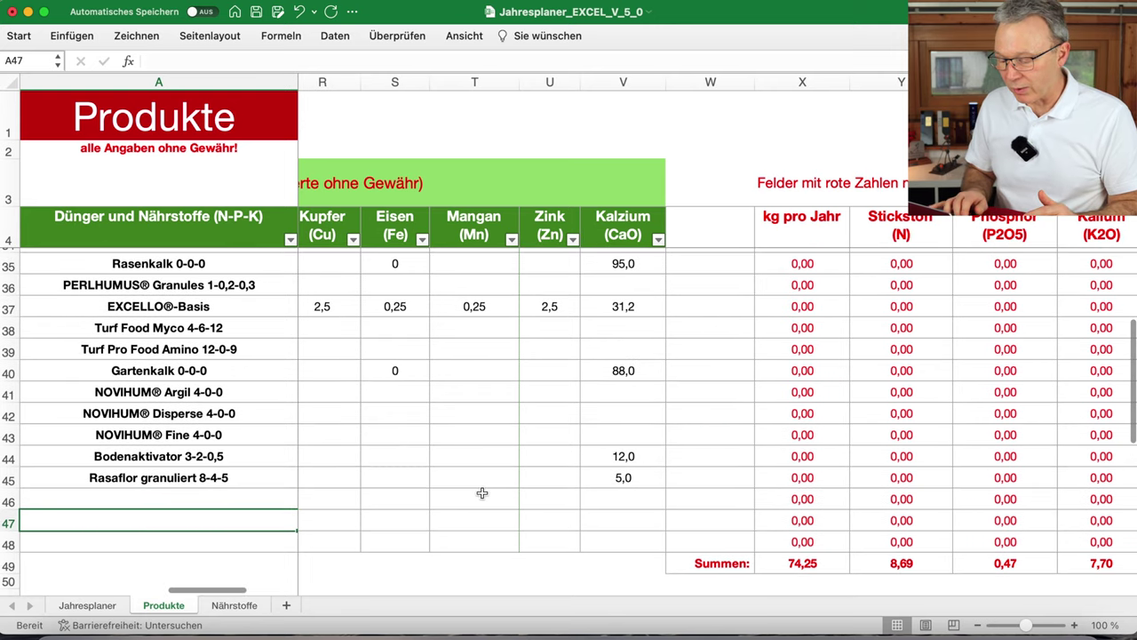
scroll(483, 493, "left", 10)
scroll(482, 493, "left", 4)
scroll(482, 493, "up", 1)
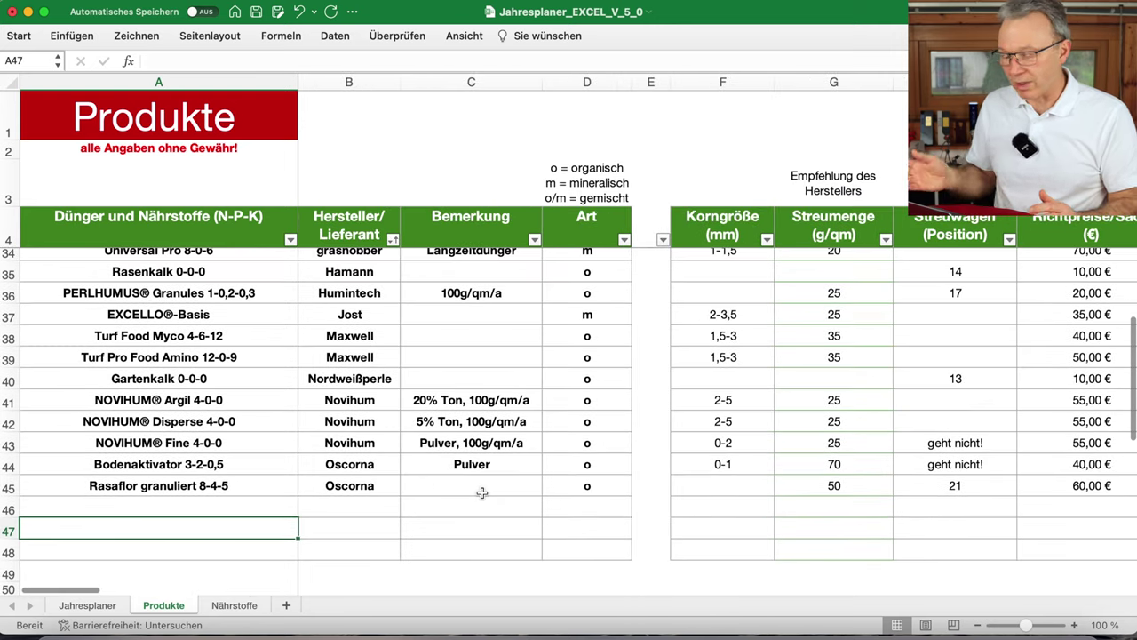
- Review the Richtpreise, Sackgewicht and Nährstoffverteilung columns that a new product entry has to fill
scroll(482, 493, "right", 10)
scroll(482, 493, "up", 1)
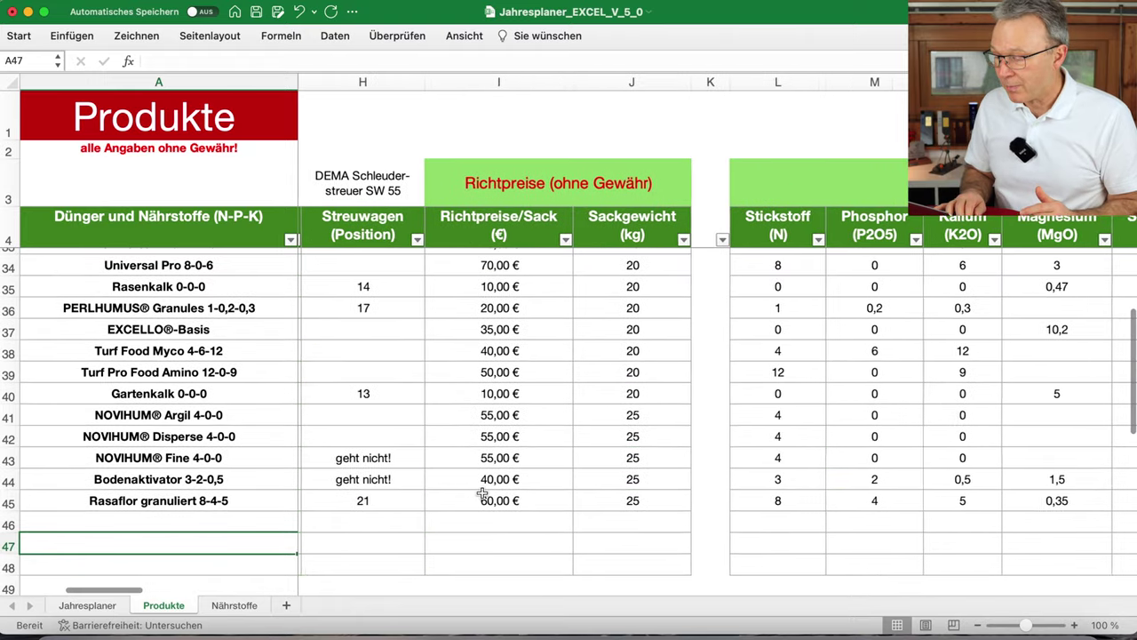
scroll(481, 493, "right", 8)
scroll(482, 493, "up", 1)
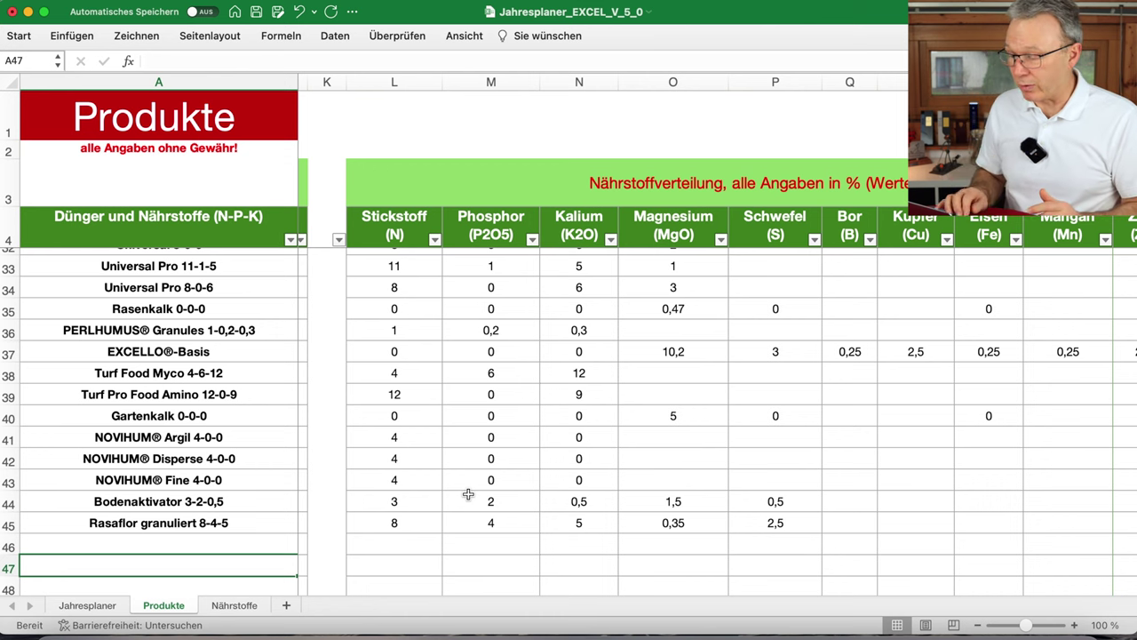
scroll(469, 494, "right", 8)
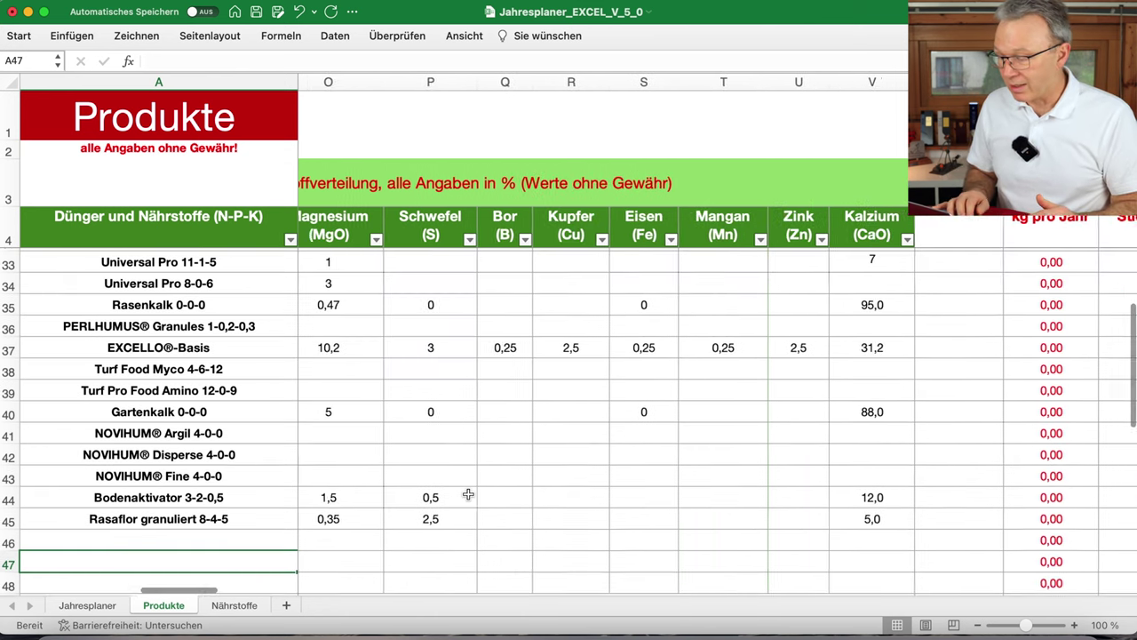
- Enter TEST as a new product name in the first empty row below Rasaflor granuliert 8-4-5
scroll(469, 494, "down", 1)
scroll(469, 494, "left", 15)
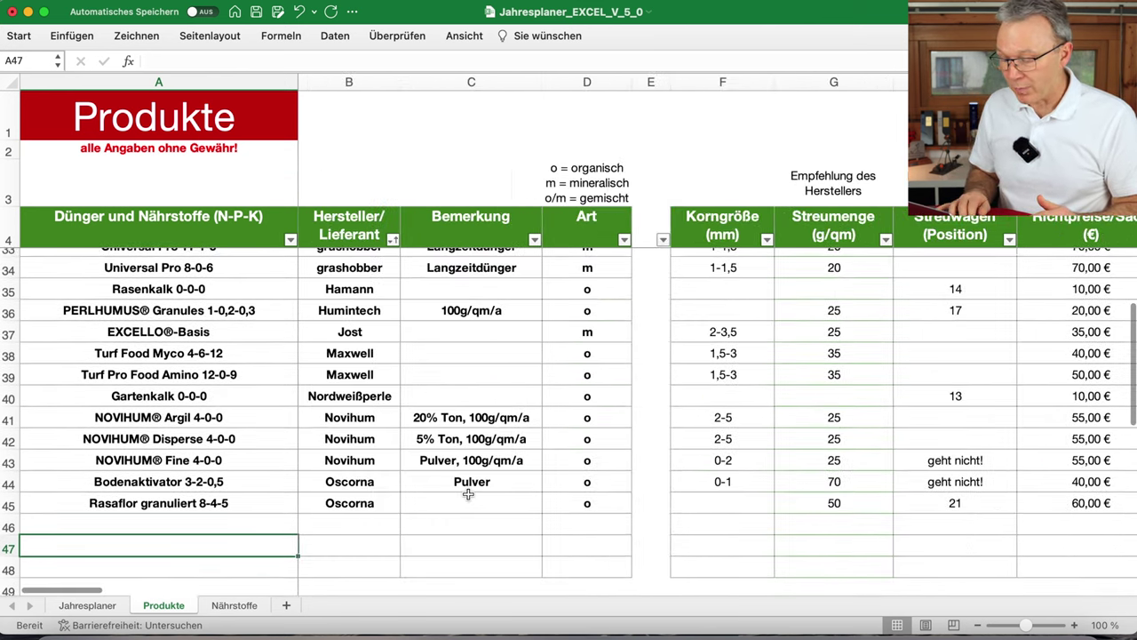
left_click(142, 517)
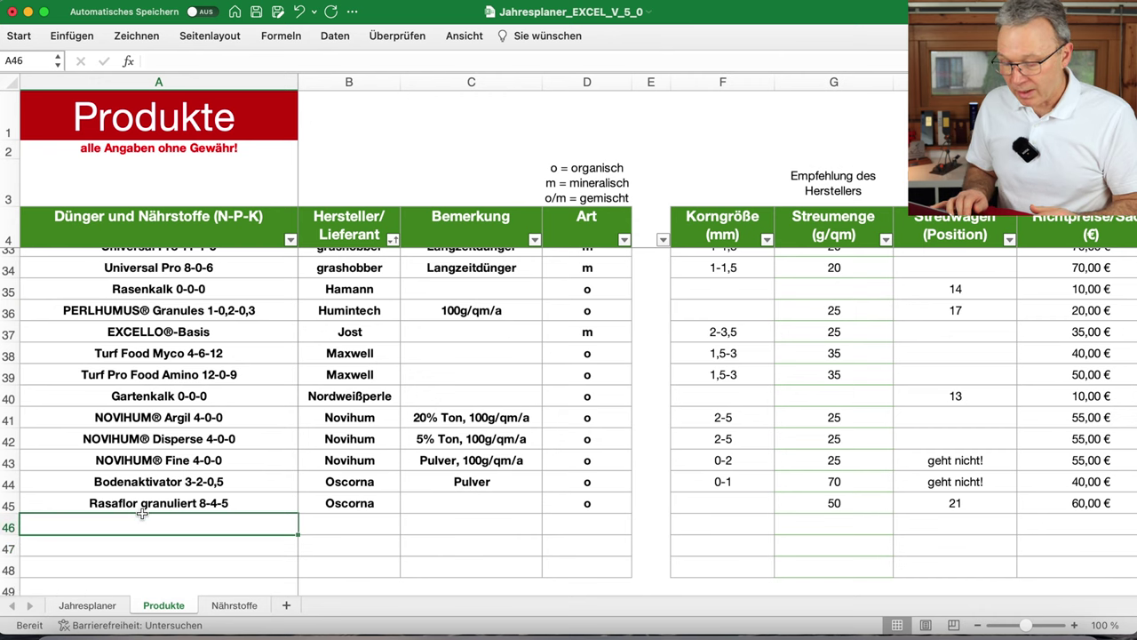
type("TE")
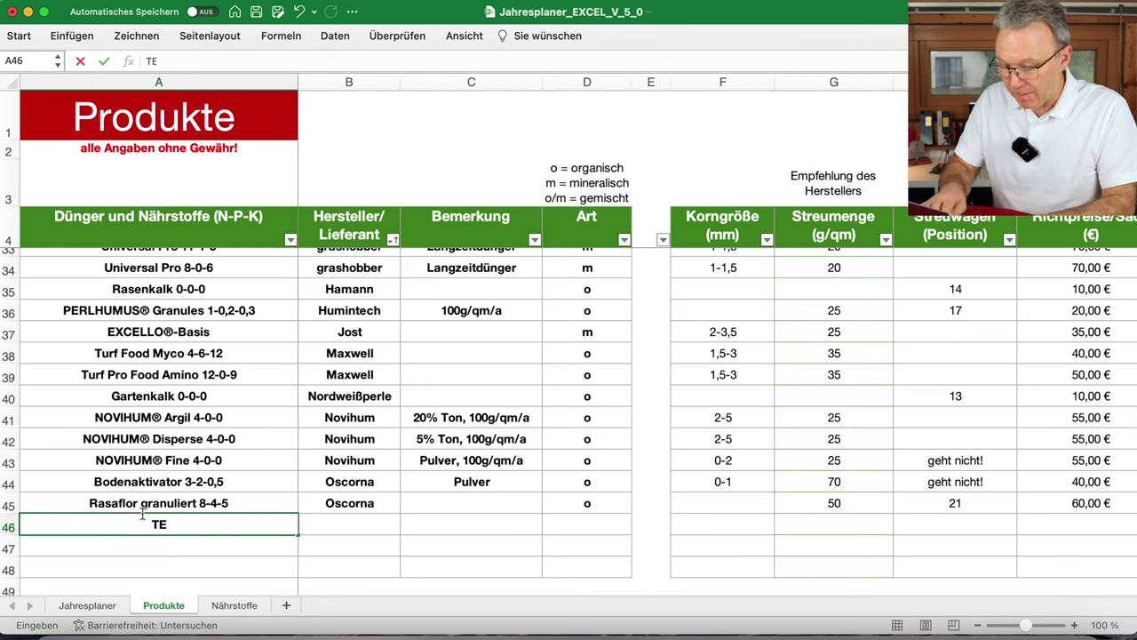
type("ST")
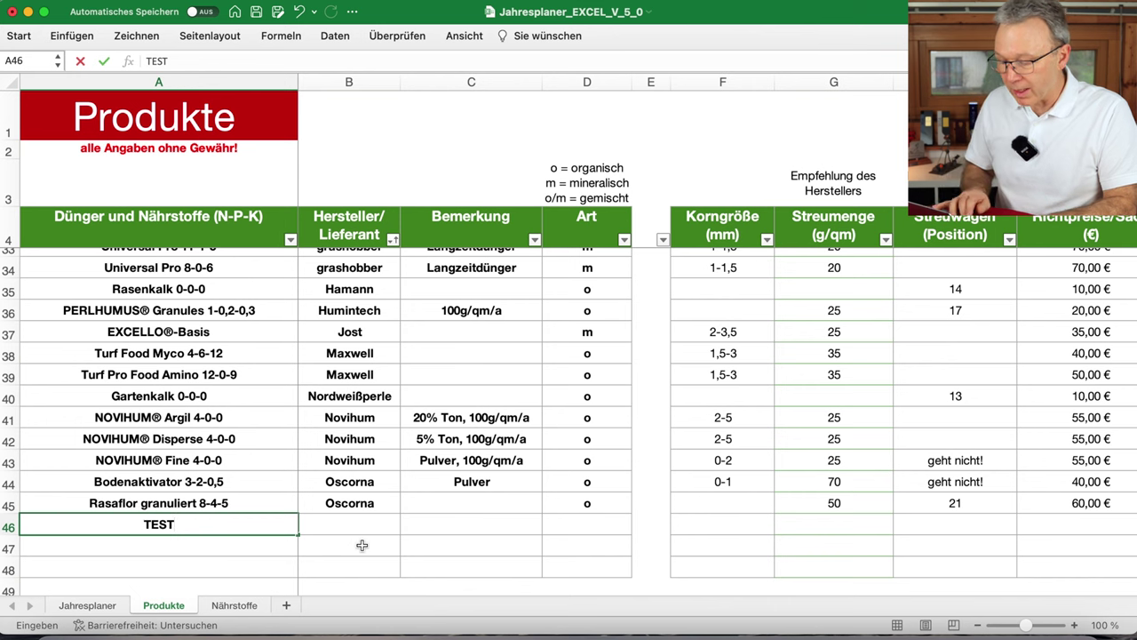
- Set the TEST product's Sackgewicht to 20 kg
left_click(821, 525)
key("Right")
key("Right")
key("Right")
key("Right")
key("Right")
key("Right")
key("Right")
key("Left")
key("Left")
key("Left")
key("Left")
key("Left")
key("Right")
type("20")
key("Return")
- Set the TEST product's Richtpreis per Sack to 80 €
left_click(626, 529)
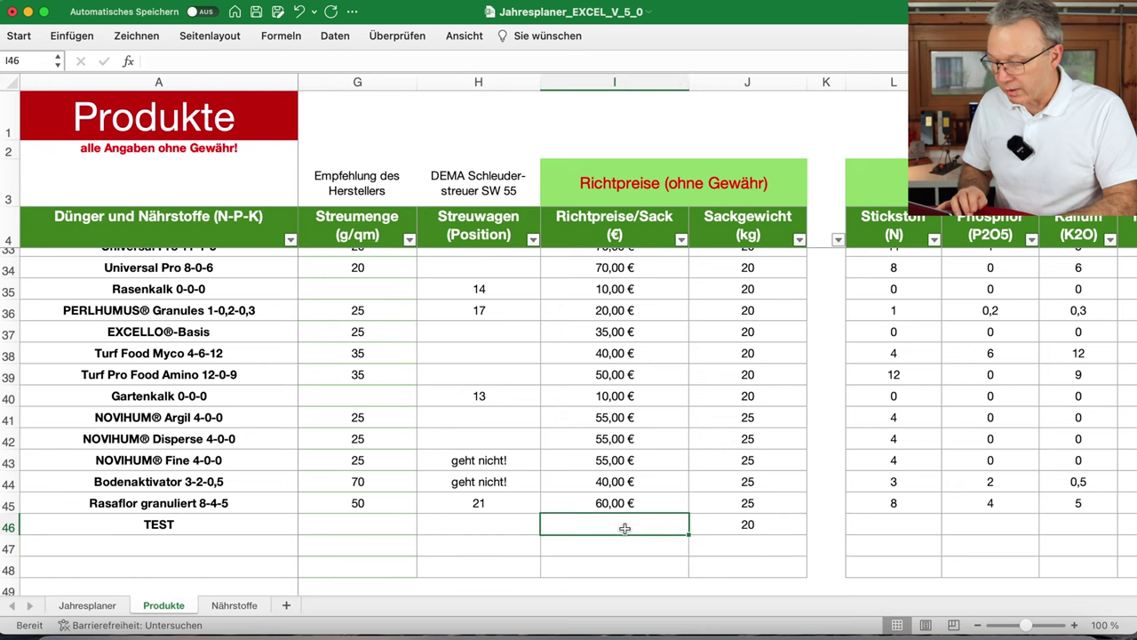
type("80")
key("Return")
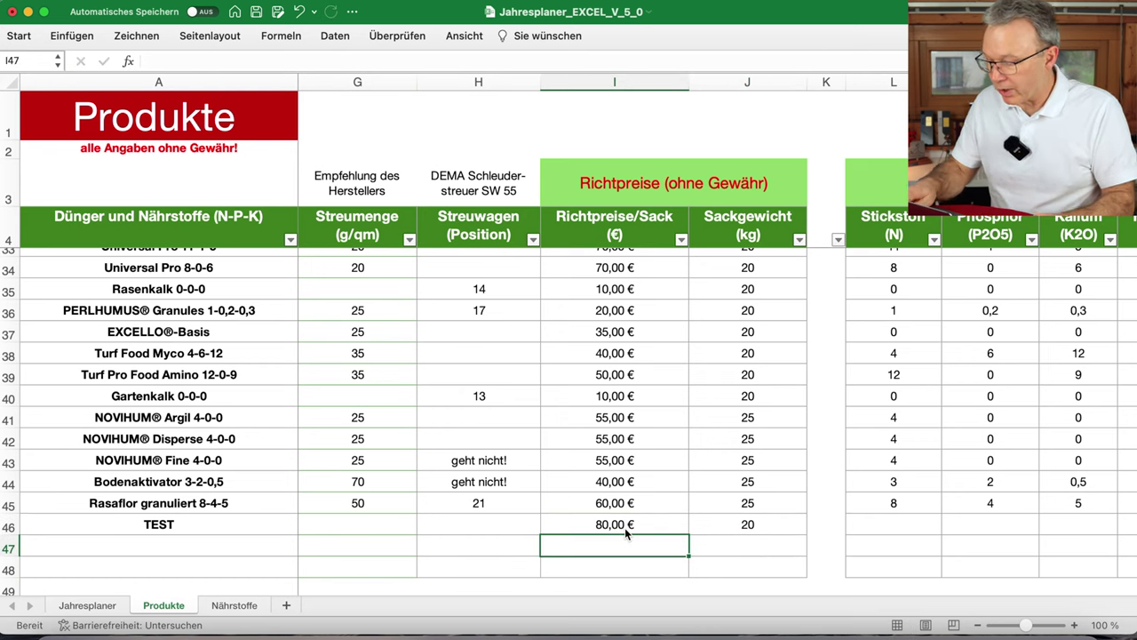
- Enter the TEST product's nutrient percentages: Stickstoff 15, Phosphor 0, Kalium 10 and Magnesium 3
left_click(924, 520)
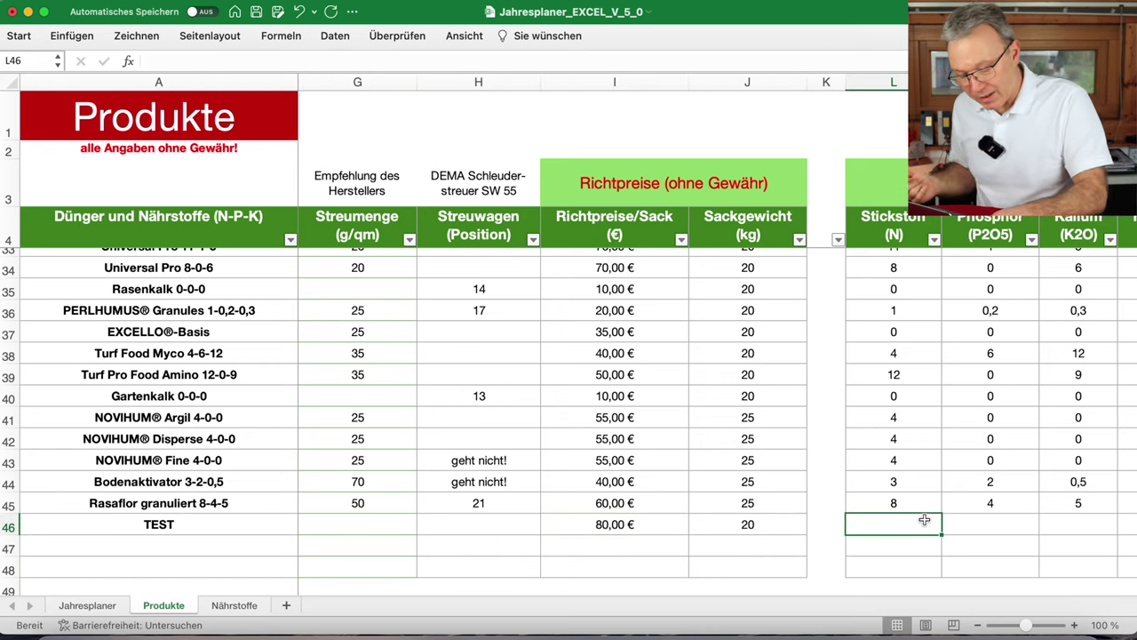
type("15")
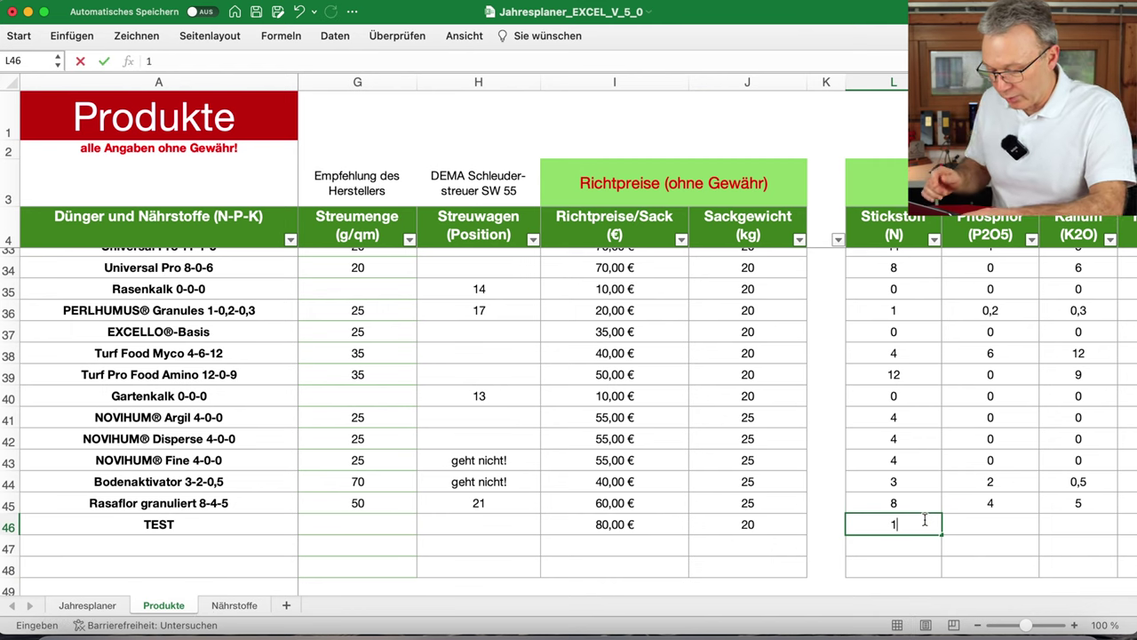
key("Return")
left_click(989, 517)
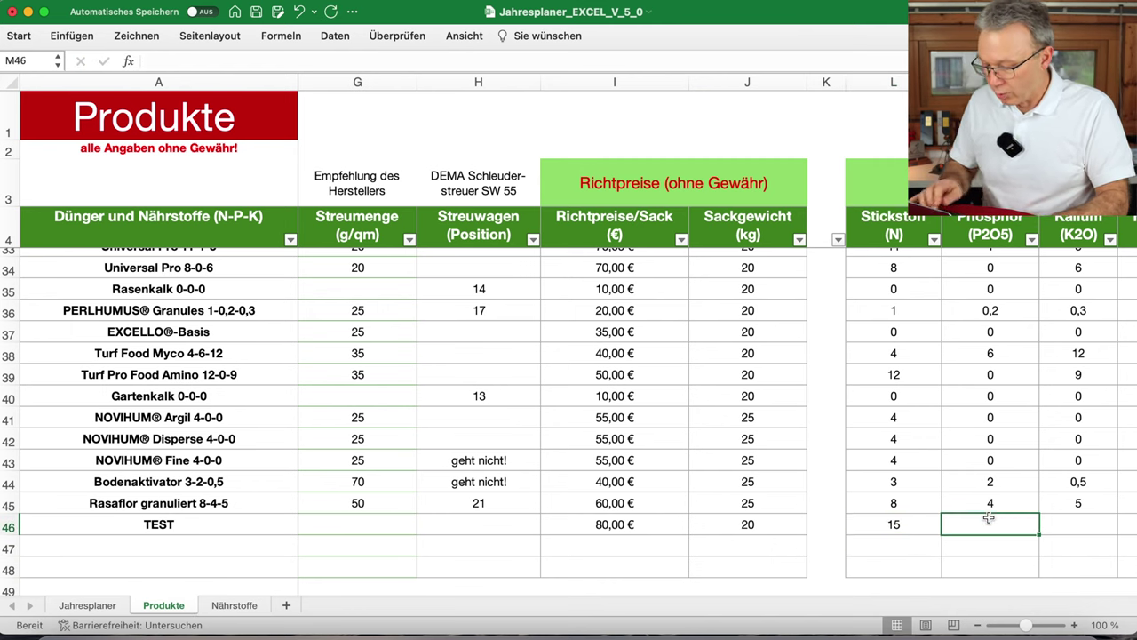
key("Tab")
type("10")
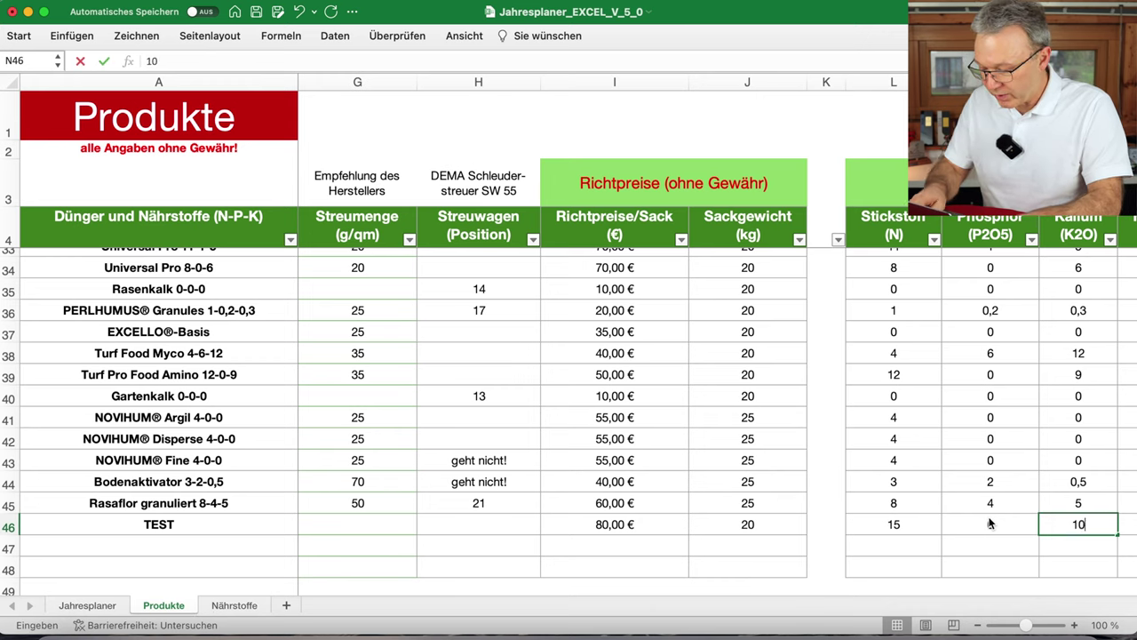
key("Tab")
type("3")
key("Return")
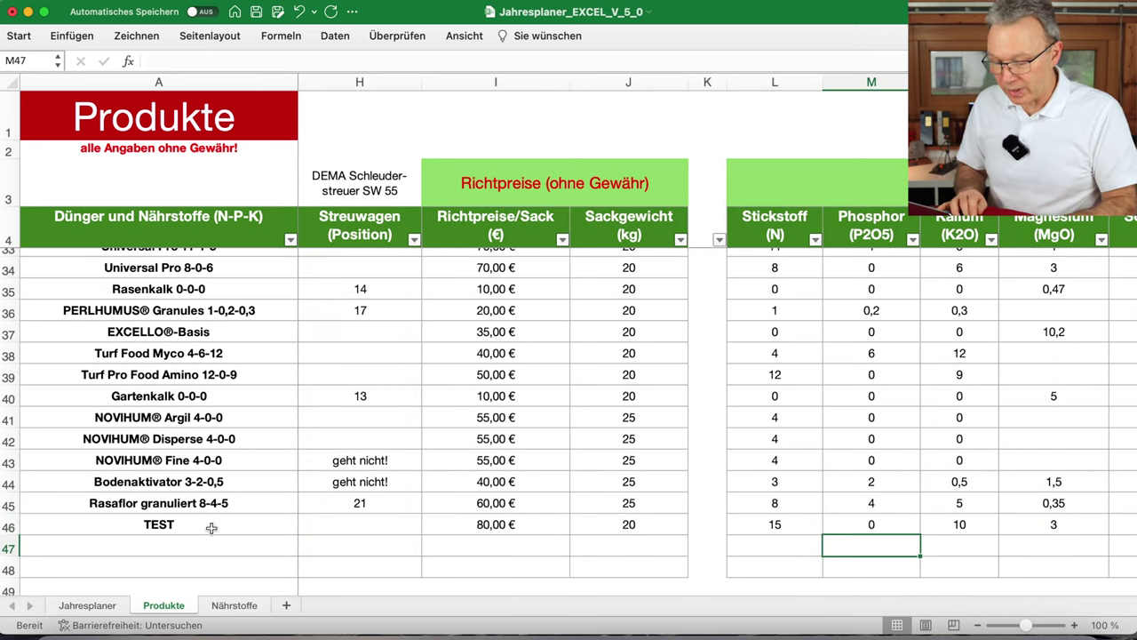
- Replace the März fertilizer in row 17 of the Jahresplaner sheet with the TEST product
left_click(111, 607)
scroll(338, 543, "left", 10)
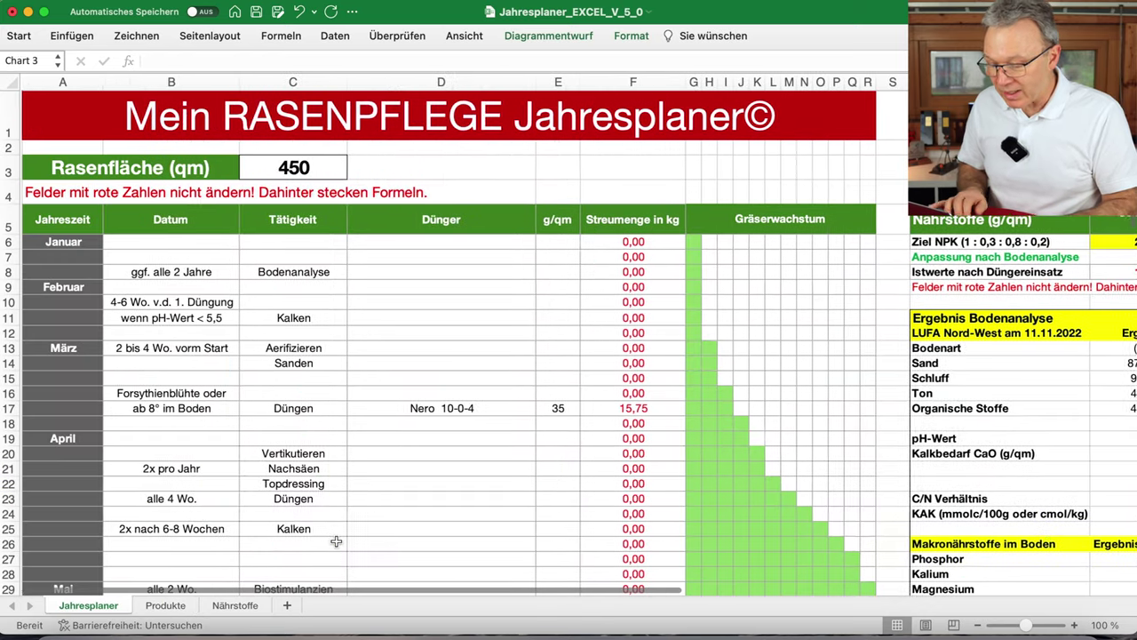
left_click(544, 408)
left_click(475, 408)
left_click(527, 408)
scroll(365, 534, "down", 15)
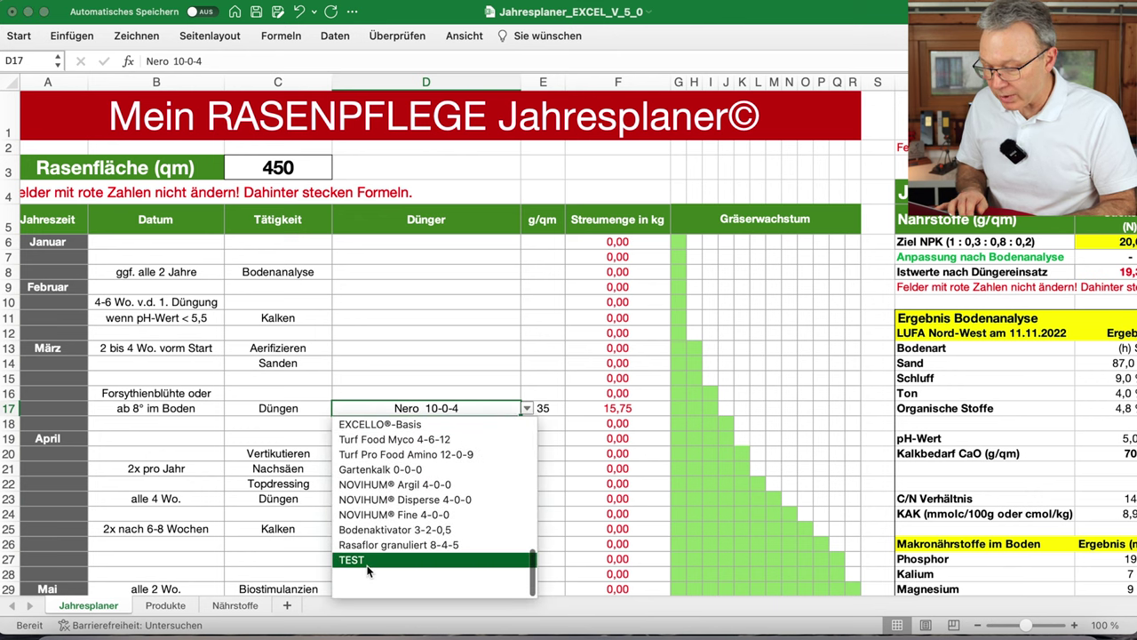
left_click(364, 560)
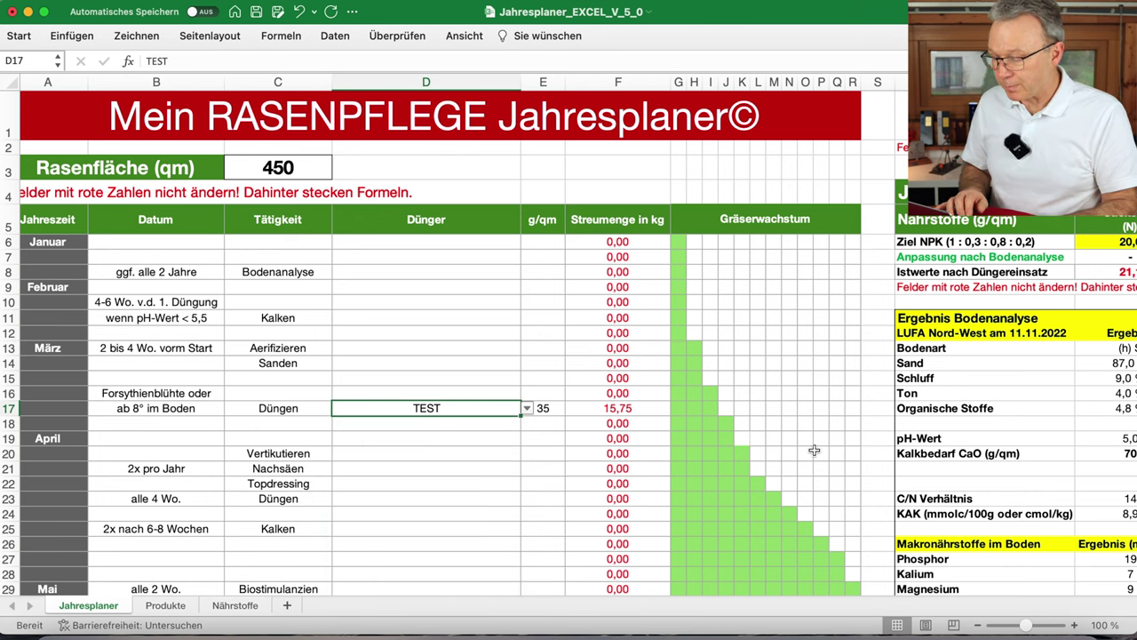
- Compare targets and Istwerte in the Nährstoffe chart and Jahresbilanz, and review the soil analysis, Tätigkeiten and Kosten tables
scroll(812, 451, "right", 10)
scroll(1022, 483, "left", 5)
scroll(1022, 482, "down", 15)
scroll(1021, 483, "left", 3)
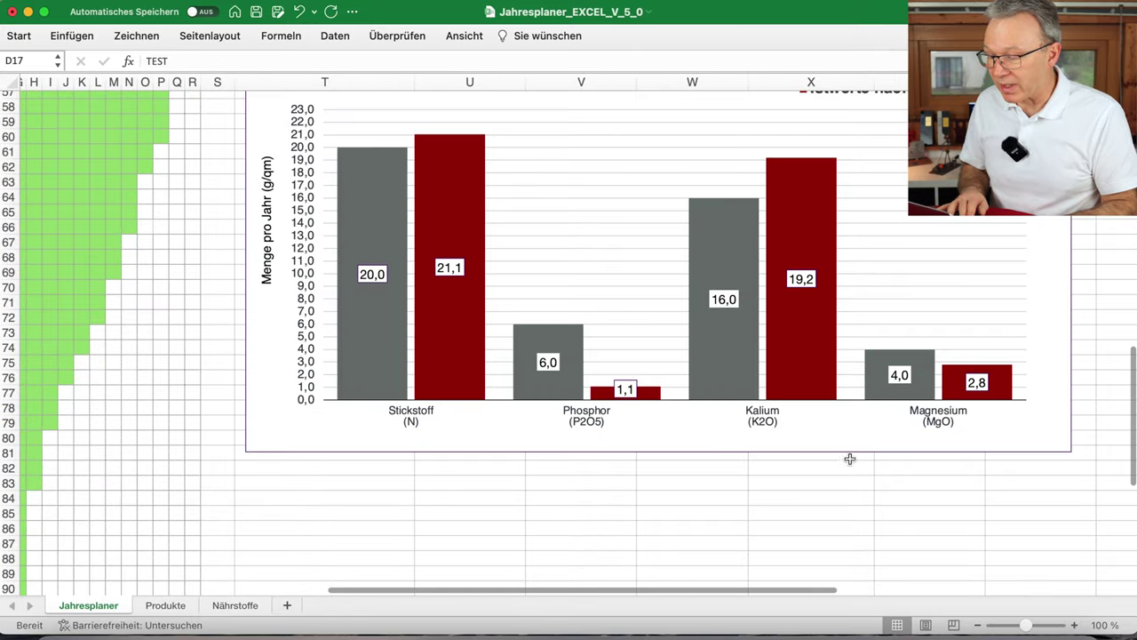
scroll(845, 456, "up", 3)
mouse_move(691, 418)
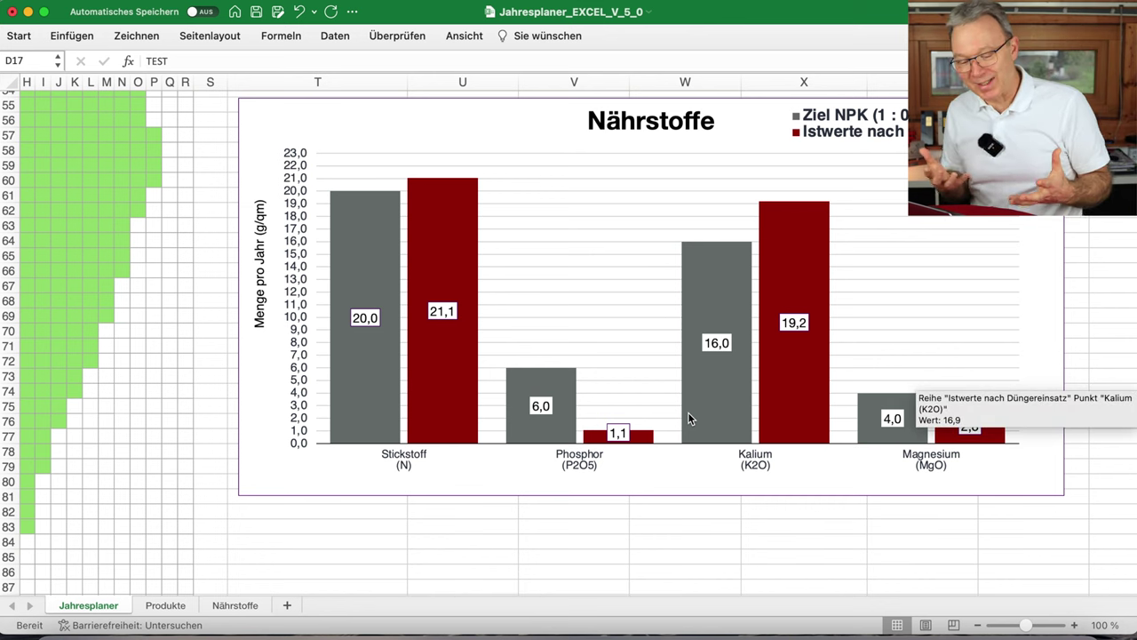
key("ctrl+BackSpace")
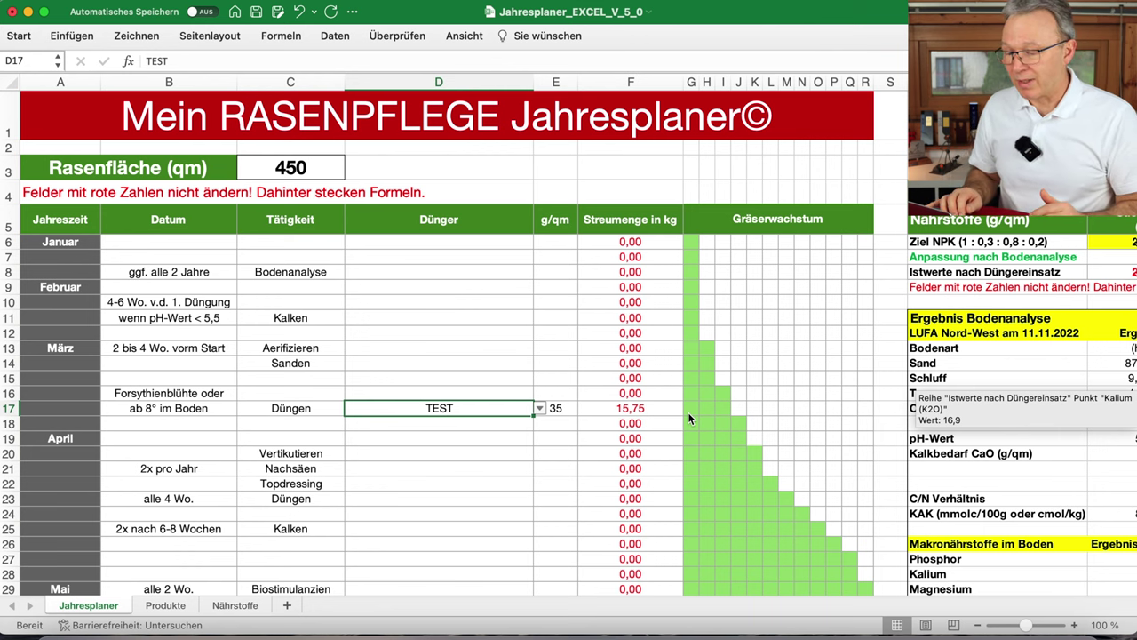
scroll(687, 411, "right", 10)
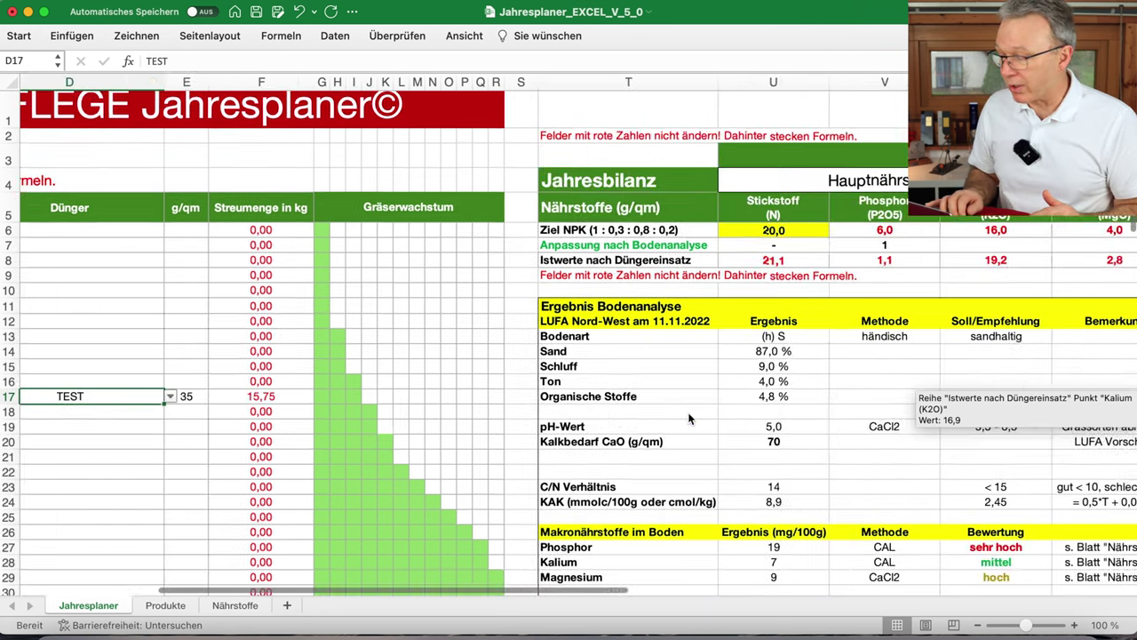
scroll(688, 412, "down", 2)
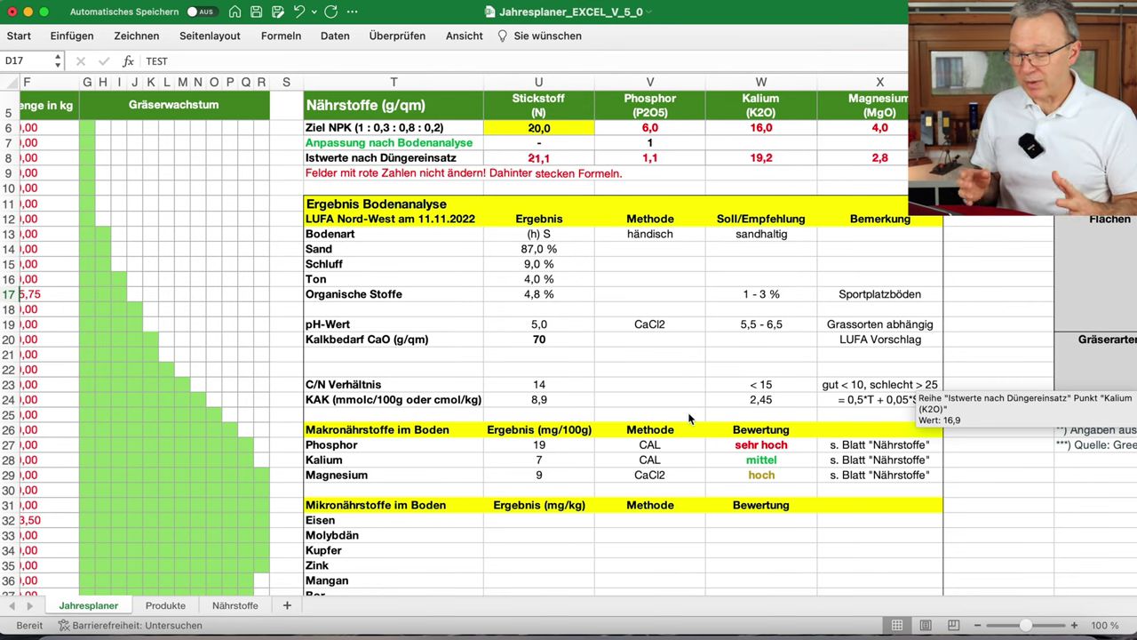
scroll(689, 418, "down", 6)
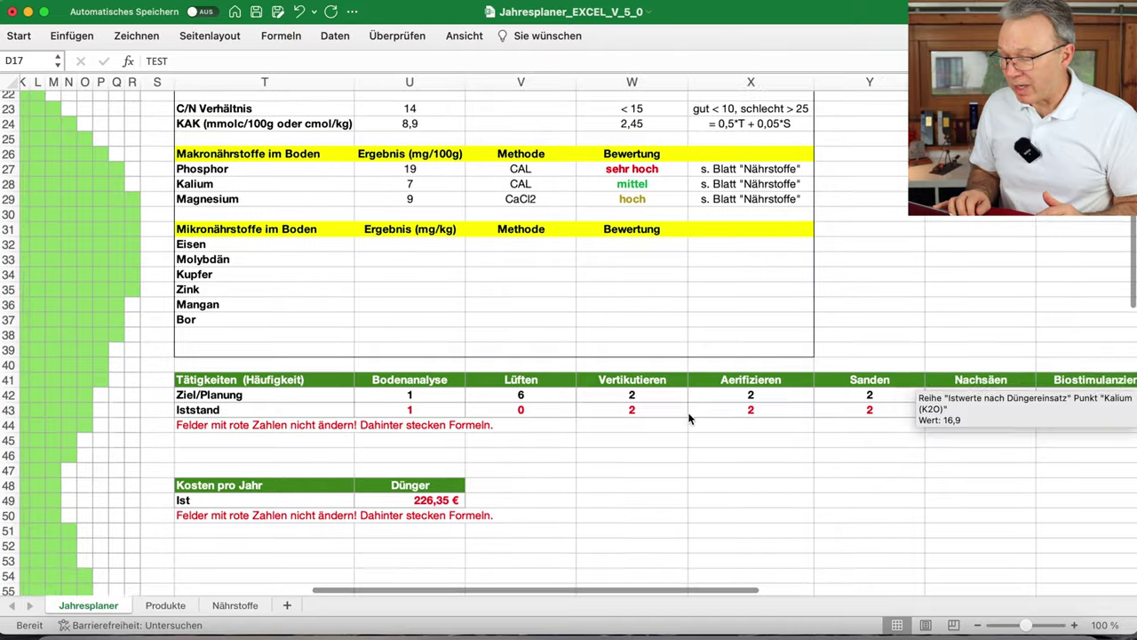
- Add the activities Topdressing and Kalken in the two empty rows below Wetting Agent at the end of Mai
scroll(689, 417, "left", 8)
scroll(690, 417, "right", 2)
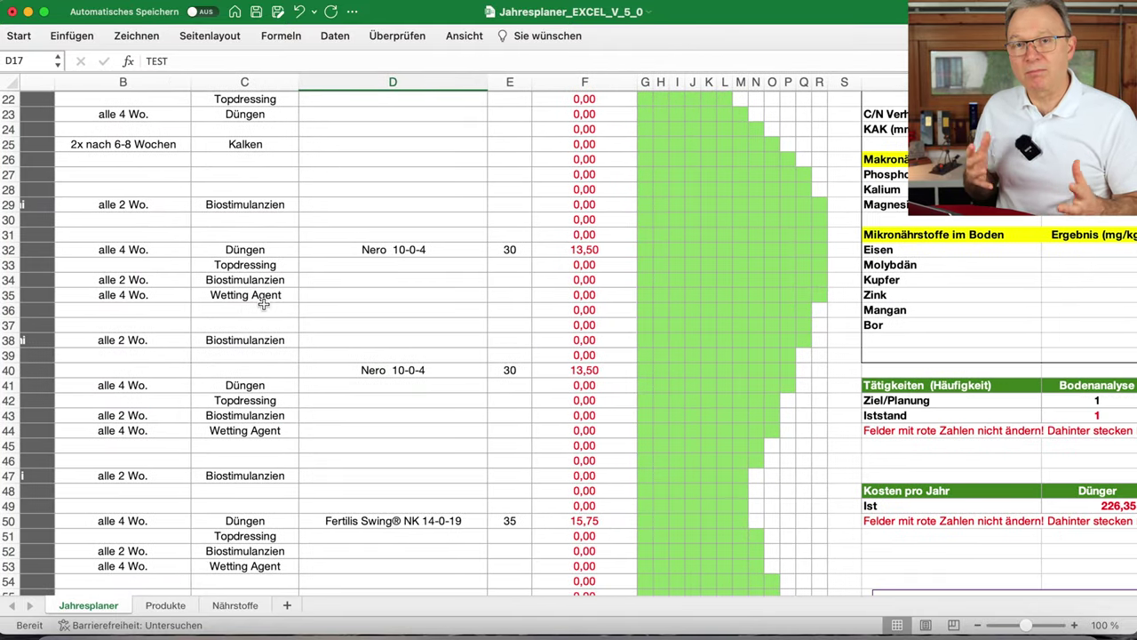
scroll(264, 304, "left", 2)
left_click(313, 294)
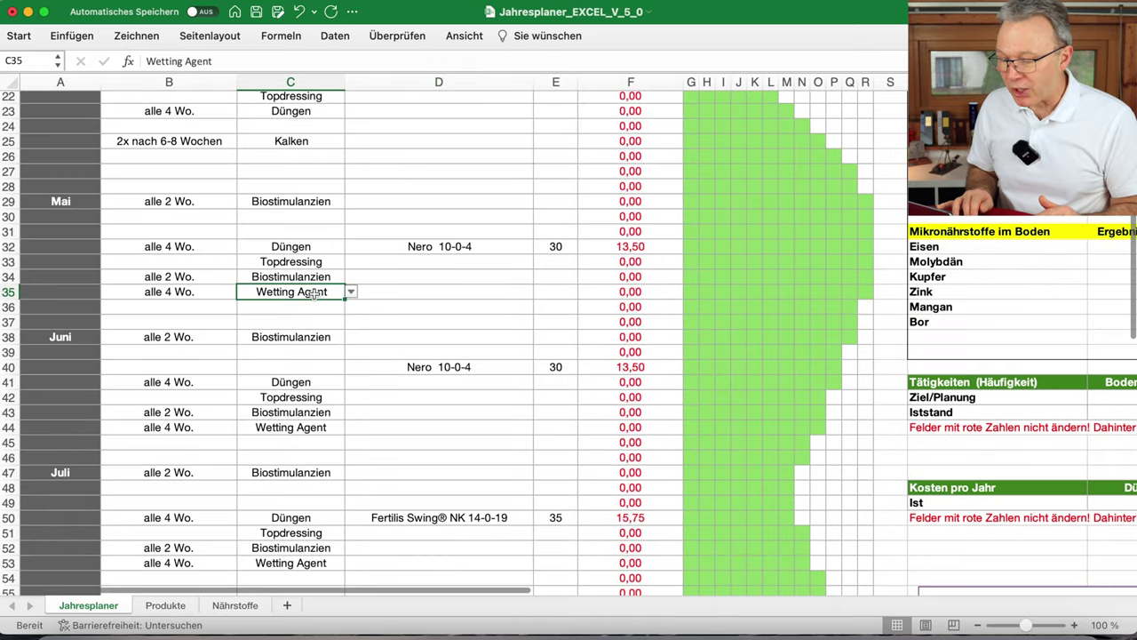
left_click(333, 309)
left_click(350, 308)
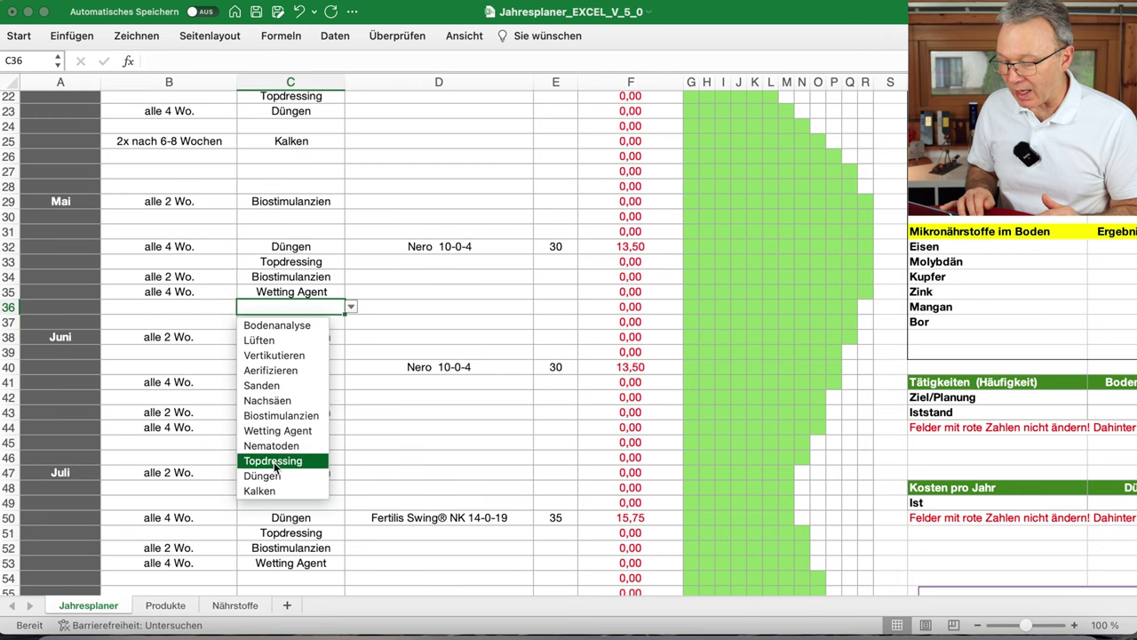
left_click(286, 459)
left_click(330, 319)
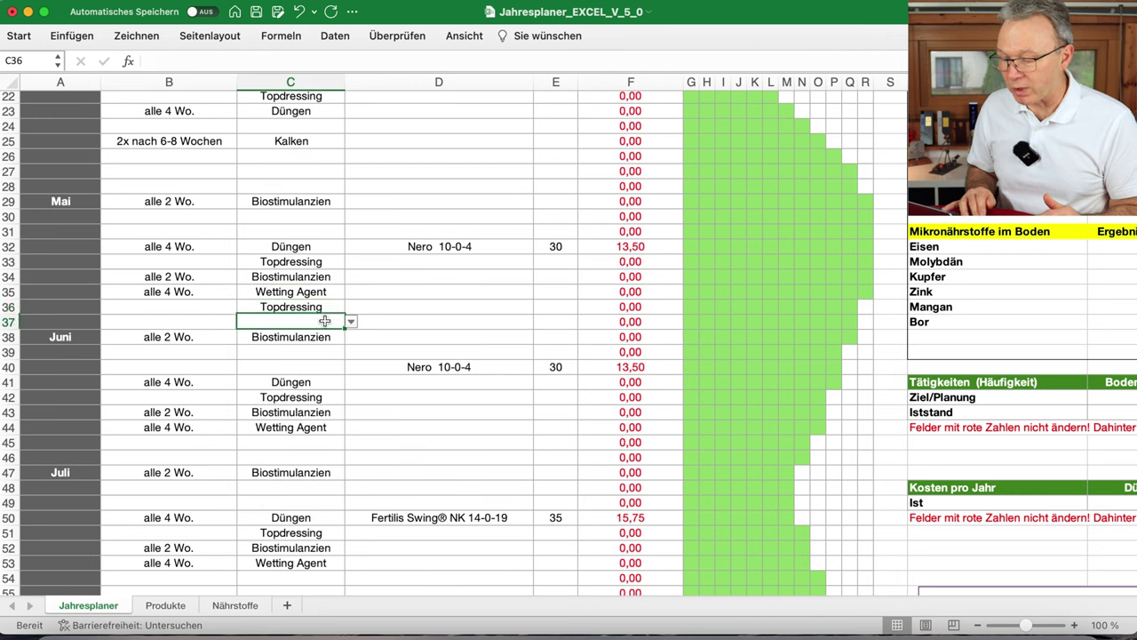
left_click(352, 321)
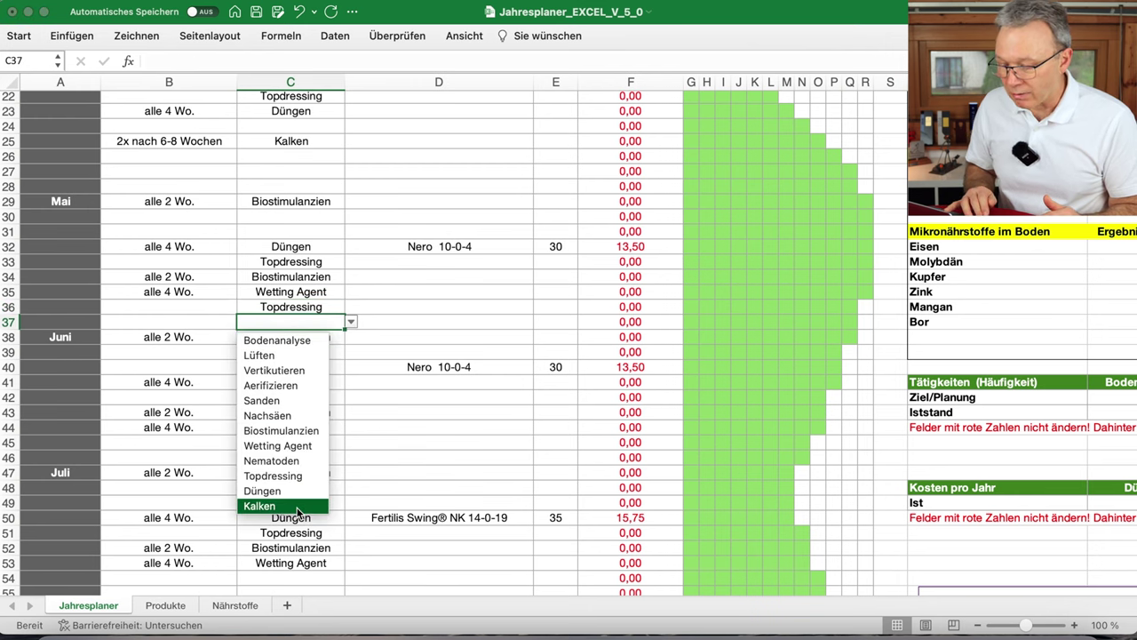
left_click(275, 507)
- Clear the added Topdressing and Kalken entries from rows 36 and 37
left_click(314, 302)
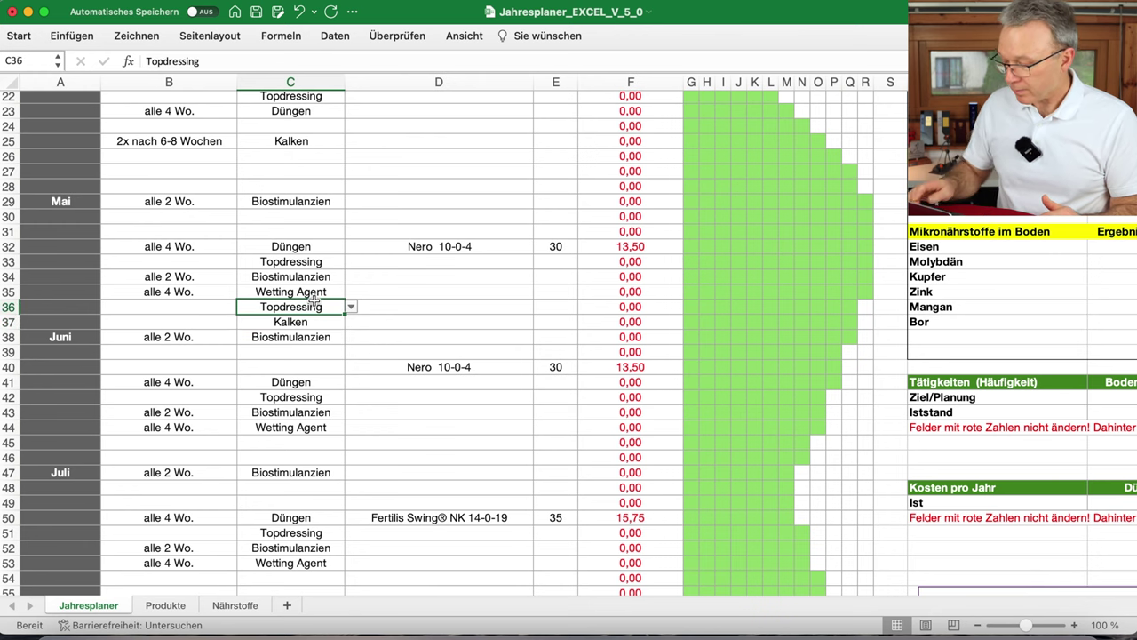
key("Delete")
left_click(317, 324)
key("Delete")
- Rename the Bodenanalyse heading in the Tätigkeiten (Häufigkeit) table to Test
left_click(426, 294)
scroll(426, 297, "right", 5)
scroll(427, 297, "down", 2)
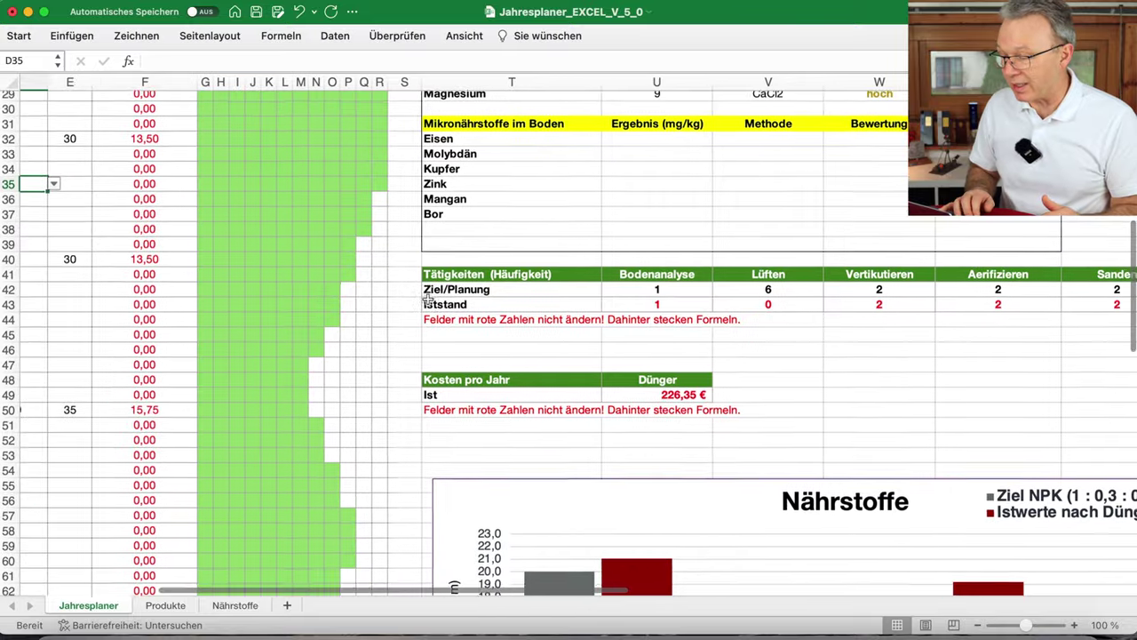
scroll(428, 299, "right", 10)
scroll(355, 302, "up", 2)
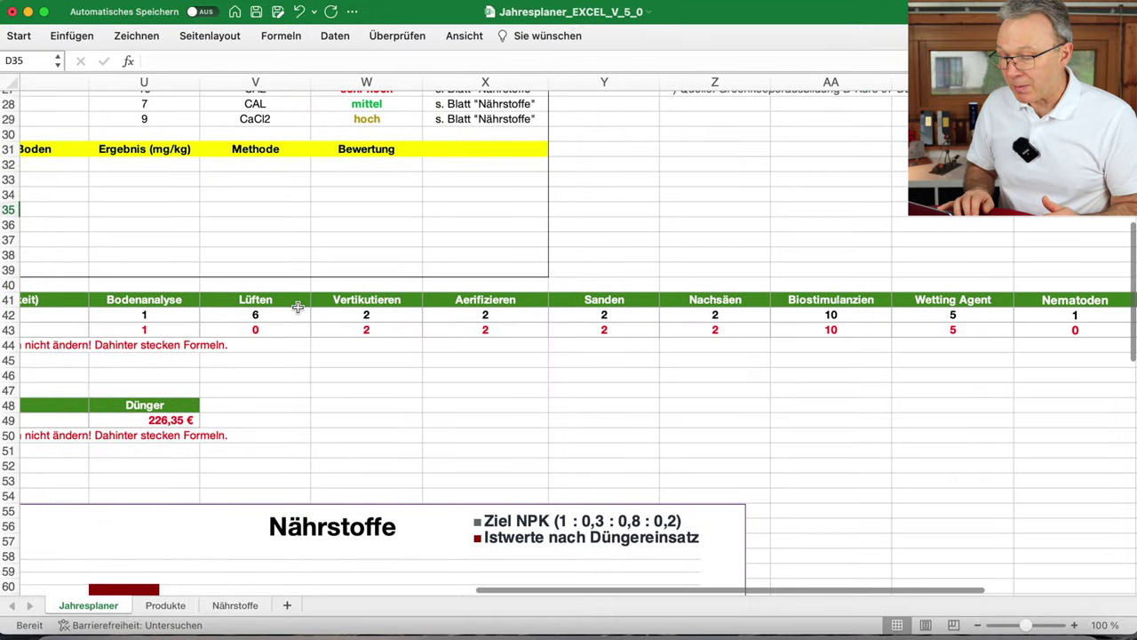
left_click(118, 300)
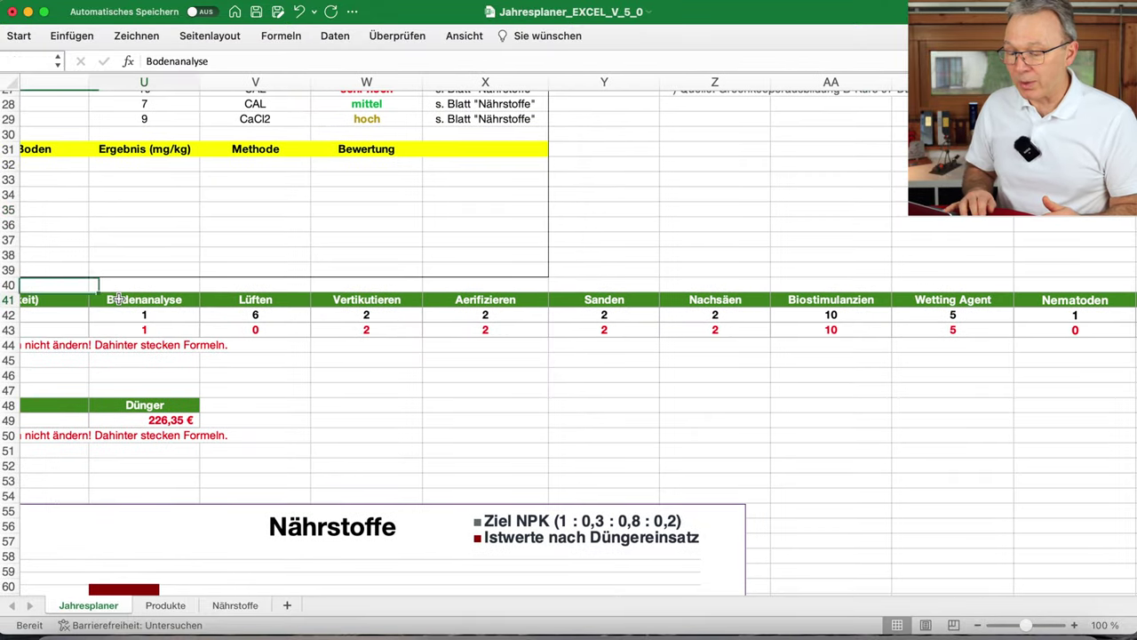
type("Test")
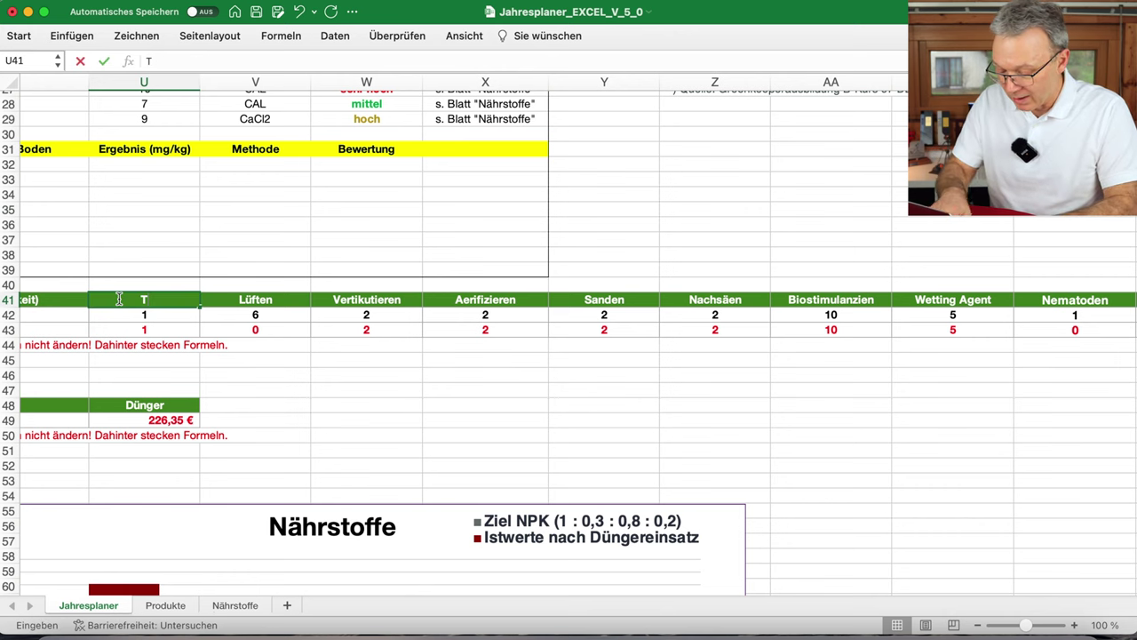
left_click(234, 345)
- Assign the Test activity to row 40 in Juni
scroll(235, 341, "left", 15)
left_click(311, 289)
left_click(349, 290)
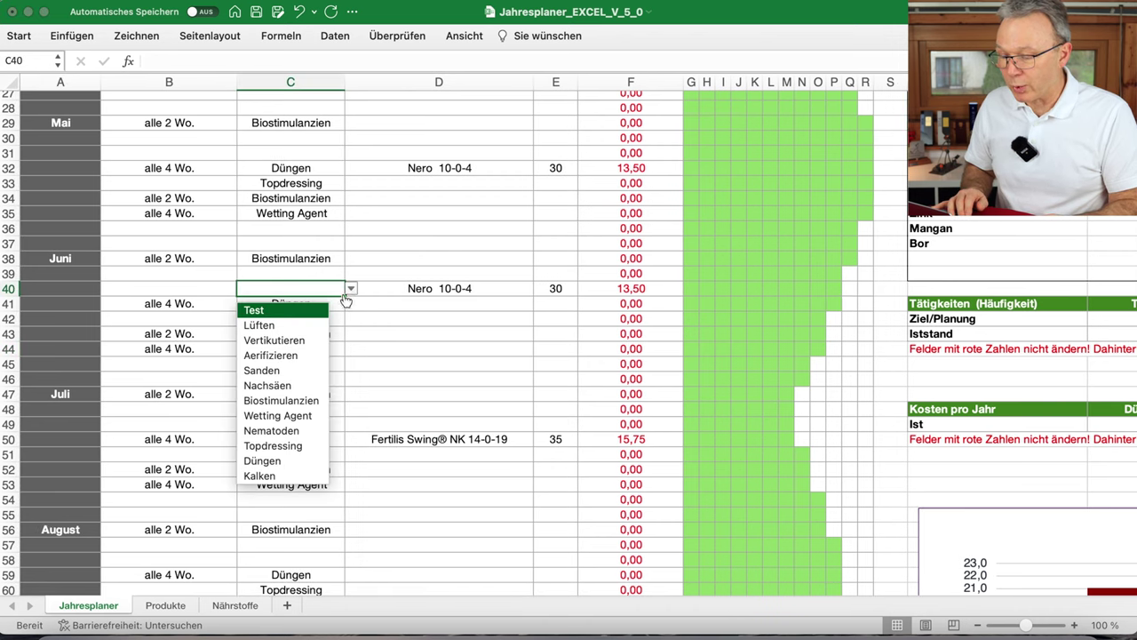
left_click(289, 312)
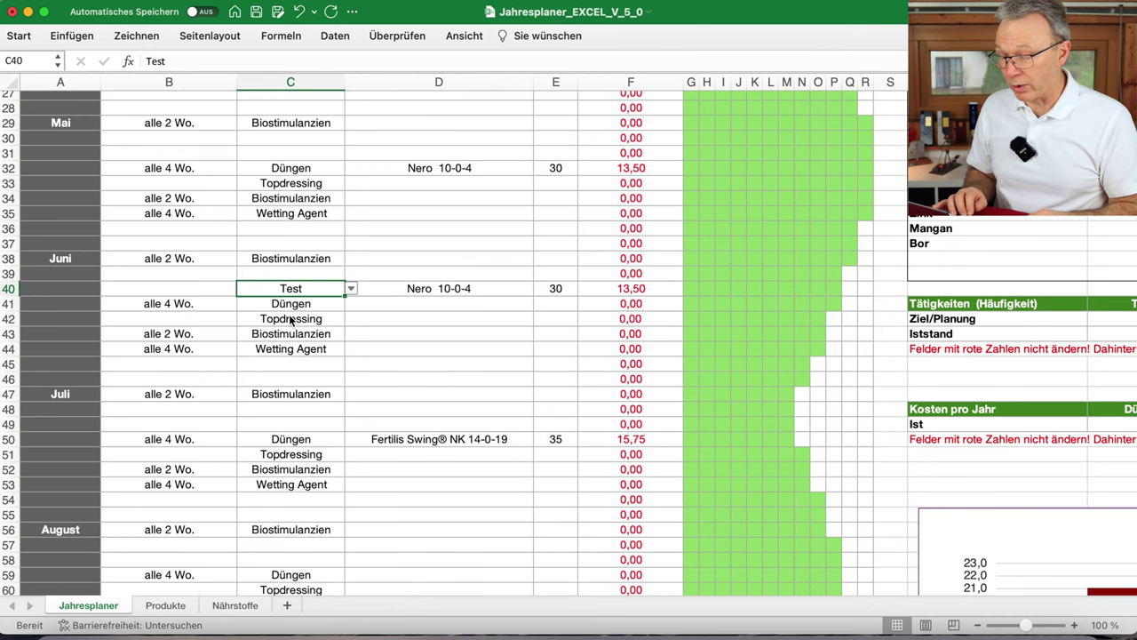
- Check the Ziel/Planung and Iststand counts under the Test heading of the Tätigkeiten table
scroll(899, 440, "right", 5)
scroll(899, 440, "right", 3)
scroll(704, 305, "right", 4)
left_click(413, 300)
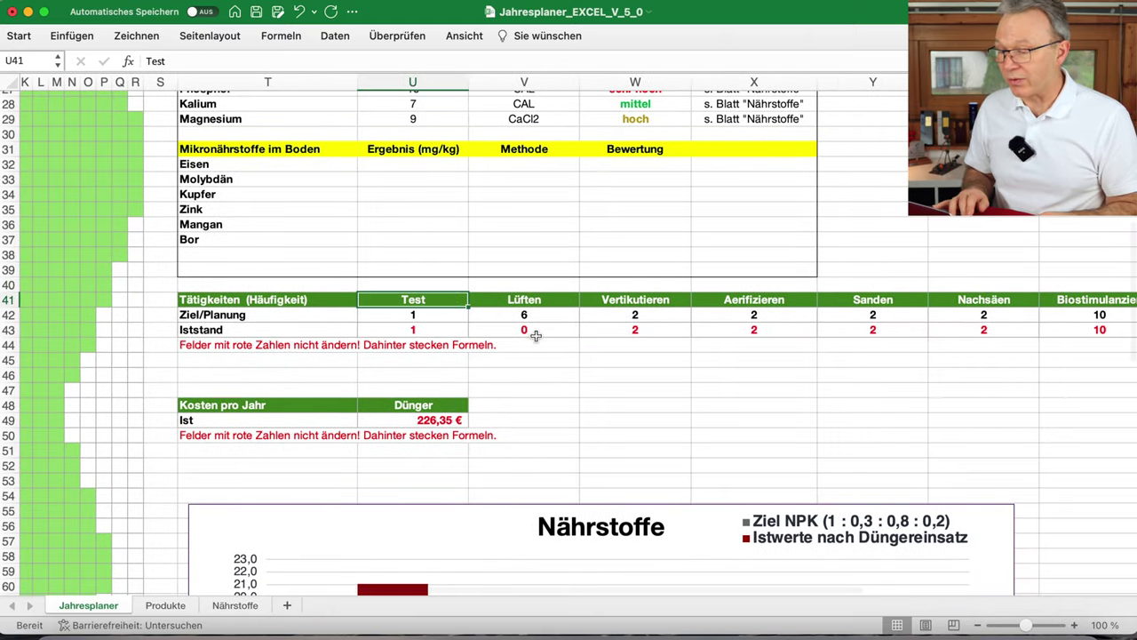
- Undo the Juni Test activity entry and the renaming of the Bodenanalyse heading
left_click(299, 11)
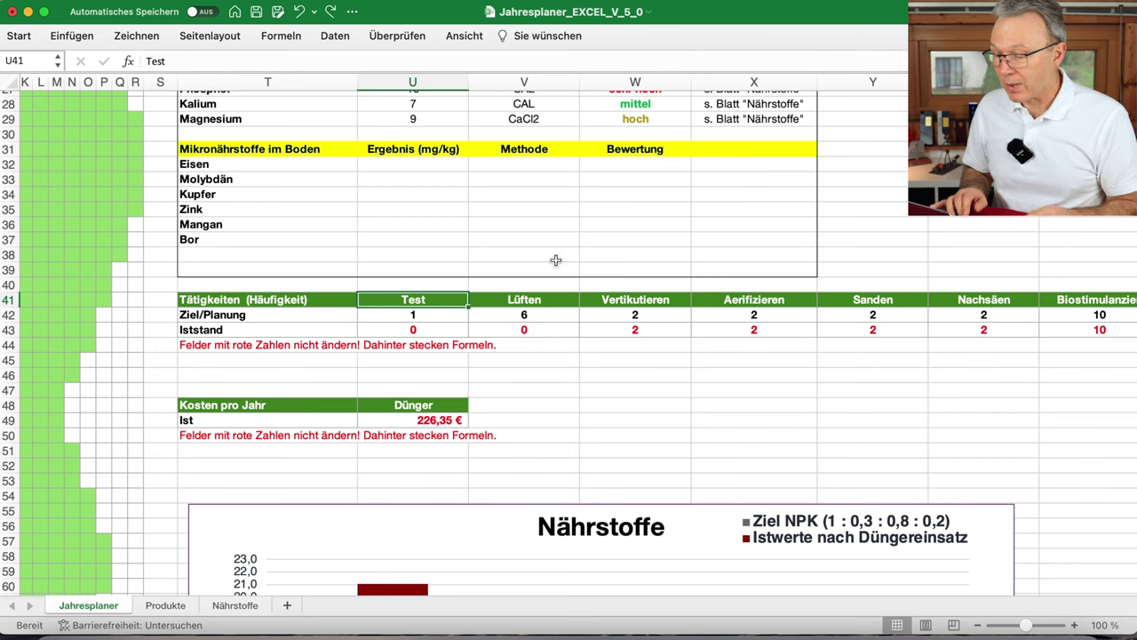
left_click(301, 12)
scroll(761, 401, "right", 8)
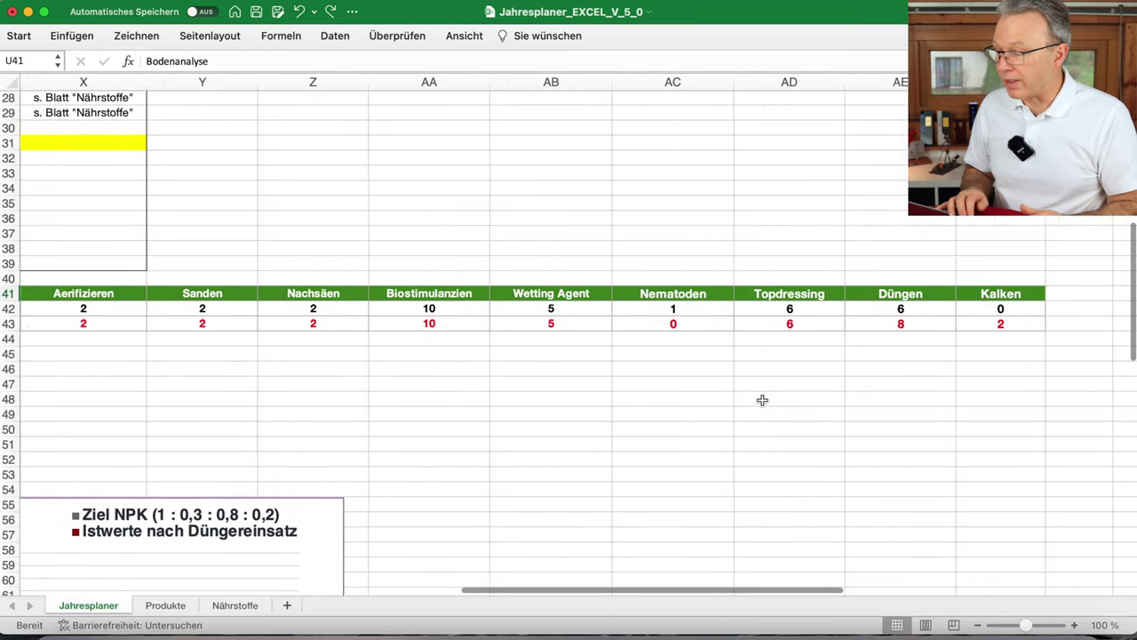
- Extend the dropdown list source in the data validation of activity cell C6 to =$U$41:$AG$41
scroll(762, 401, "right", 3)
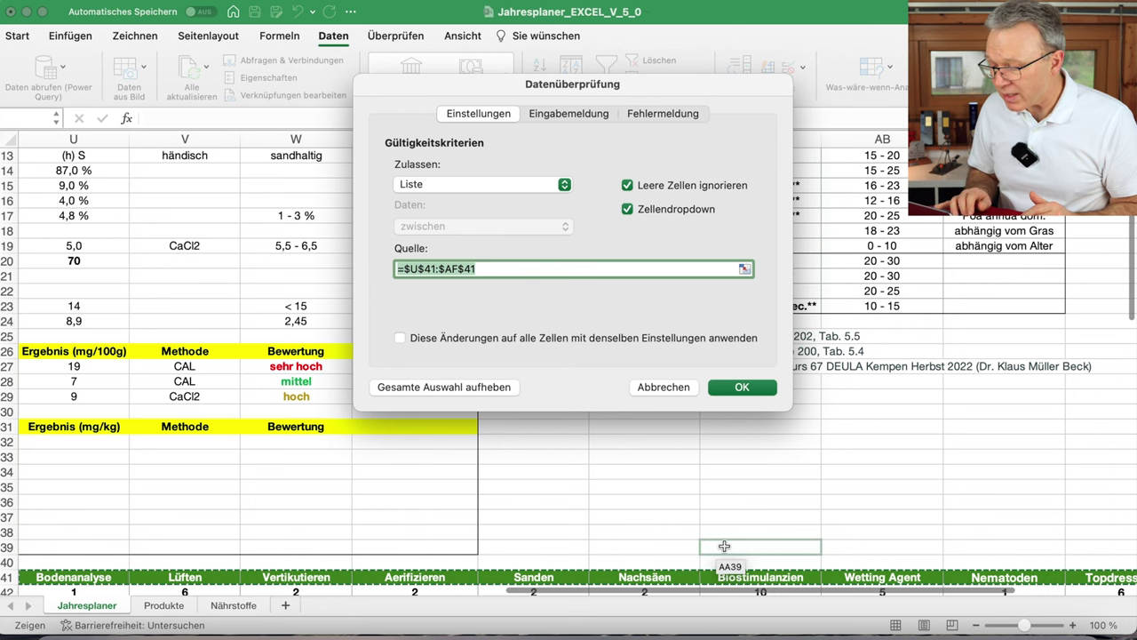
scroll(724, 545, "down", 1)
scroll(724, 546, "down", 3)
scroll(724, 545, "left", 5)
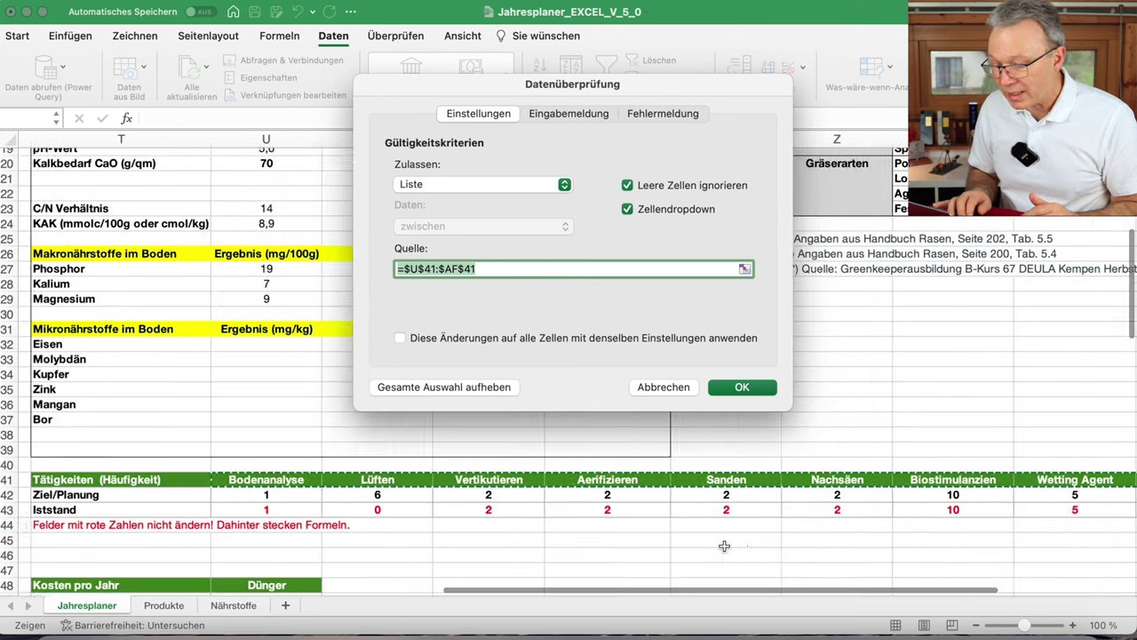
scroll(724, 546, "right", 6)
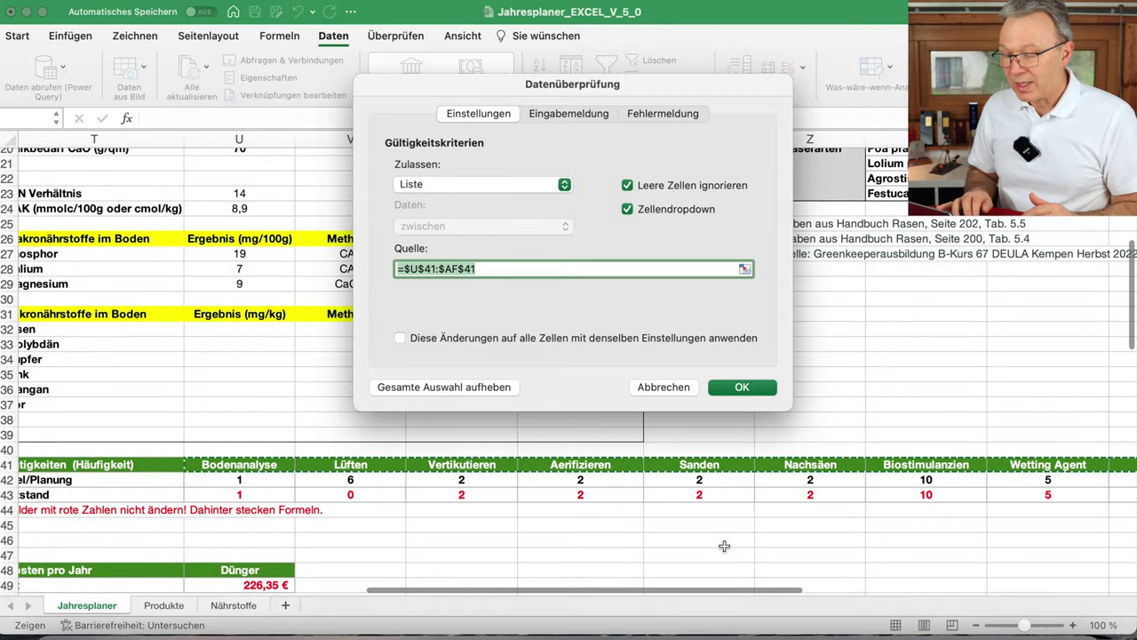
scroll(724, 546, "right", 5)
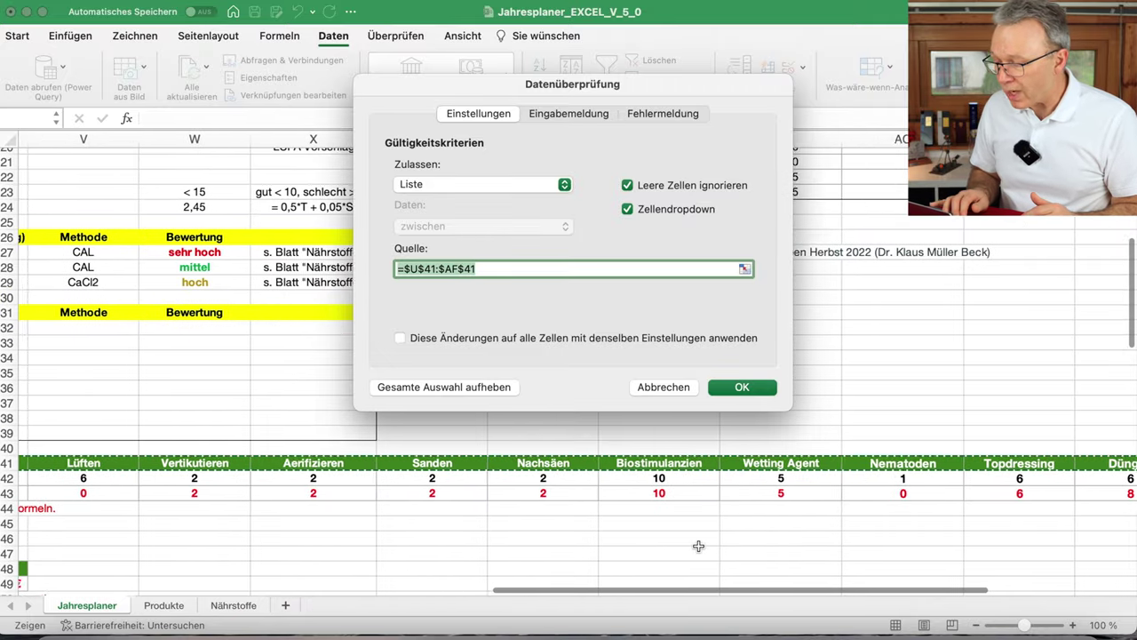
scroll(698, 545, "right", 2)
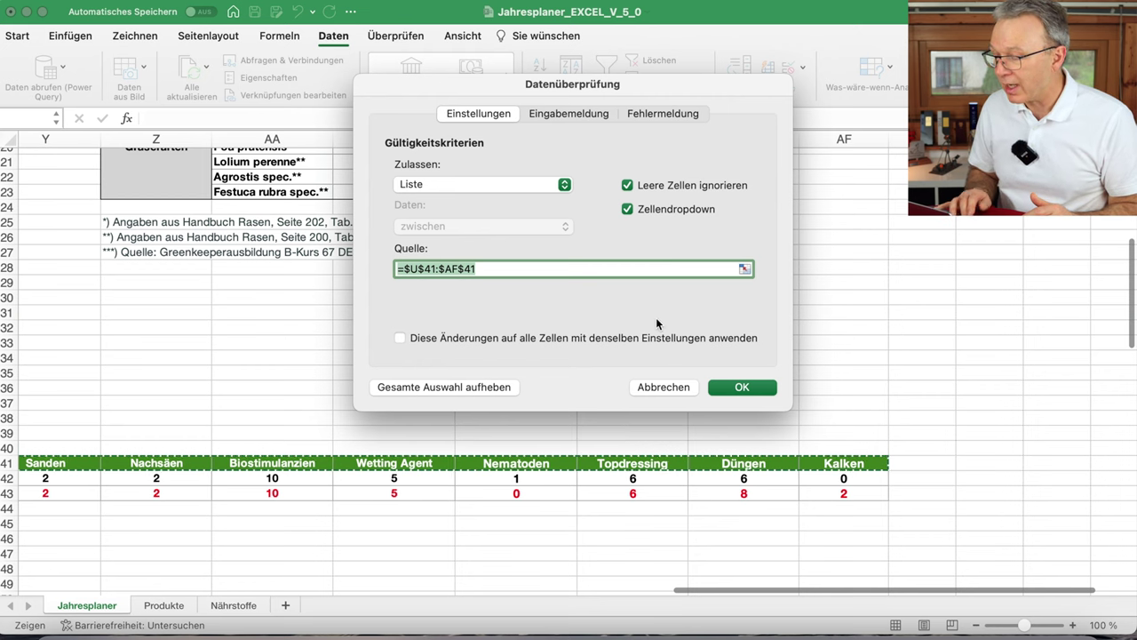
left_click(459, 268)
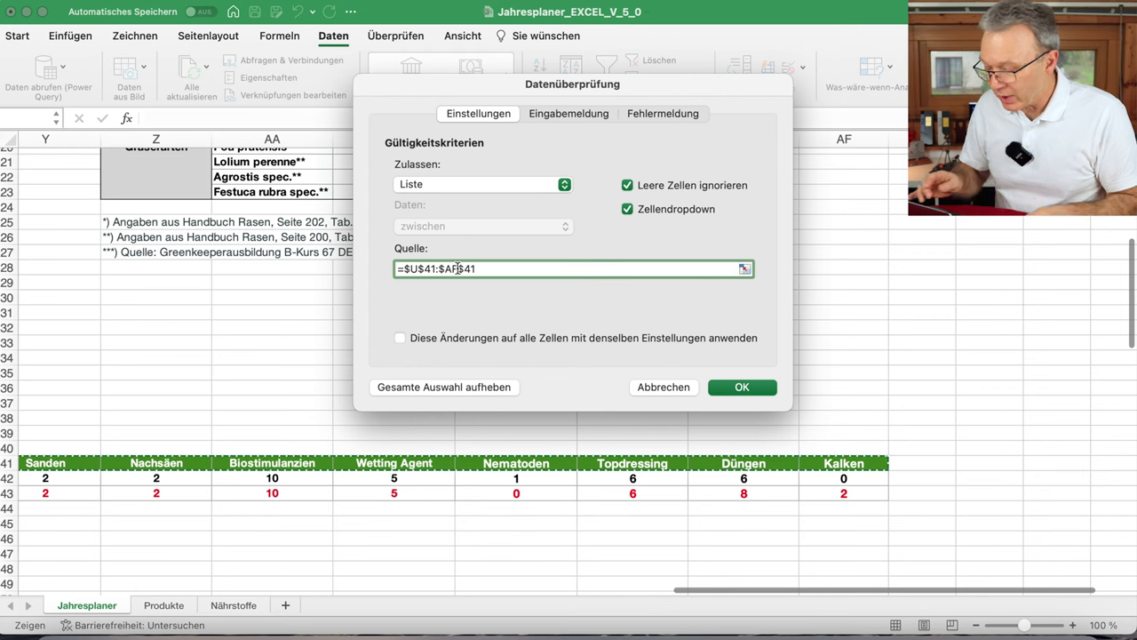
key("BackSpace")
type("G")
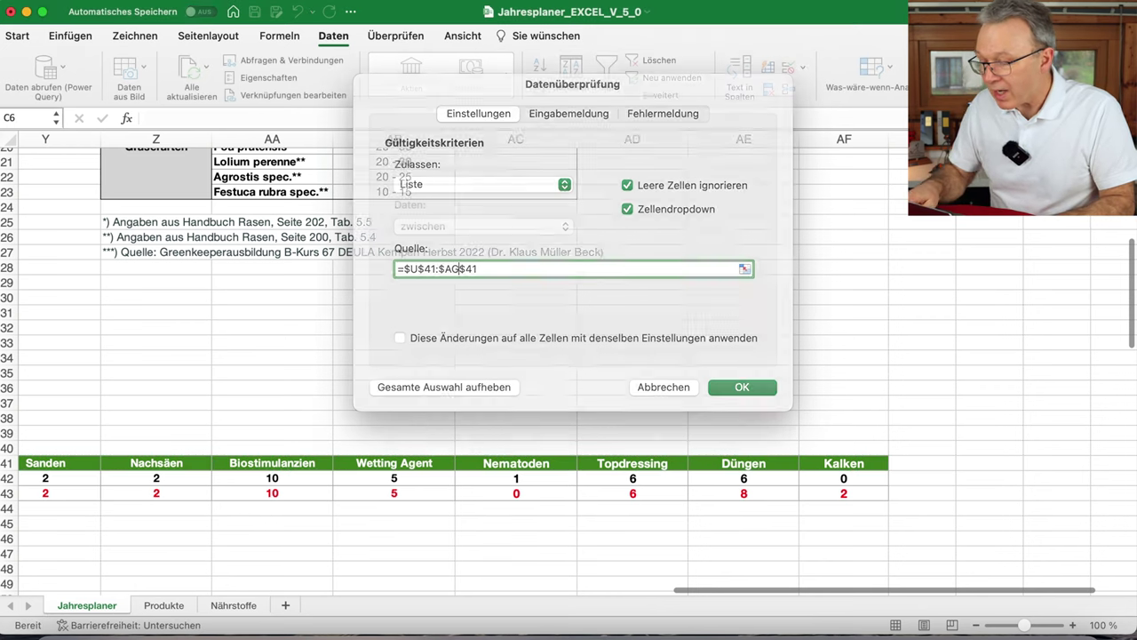
key("Return")
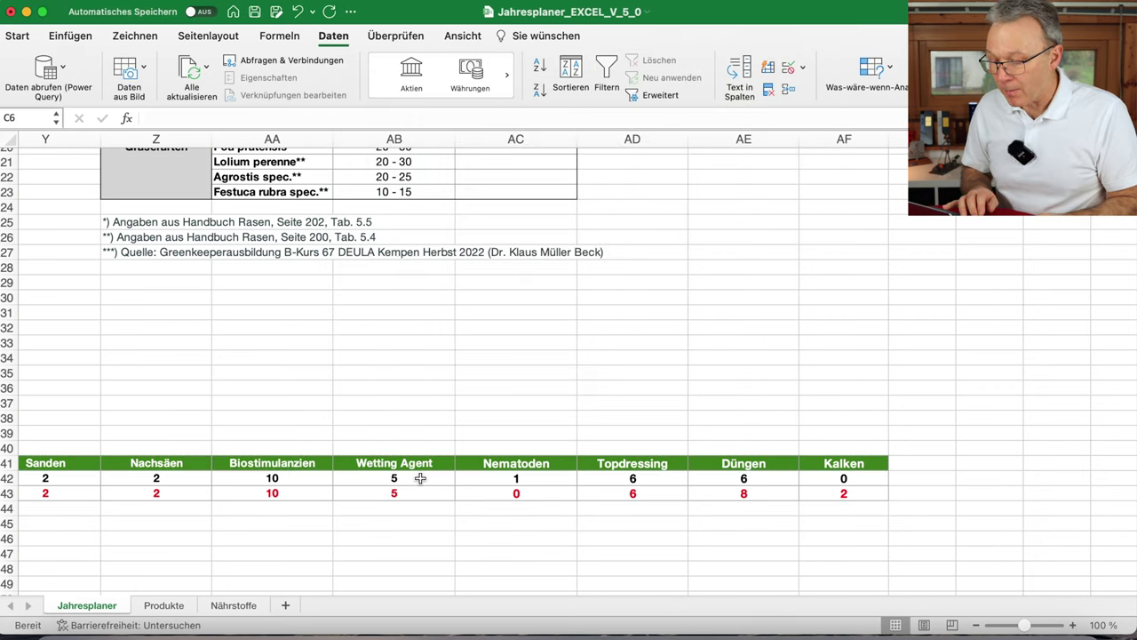
- Add the heading Test2 in cell AG41, directly after Kalken in the Tätigkeiten (Häufigkeit) table
scroll(420, 478, "left", 10)
scroll(386, 533, "right", 10)
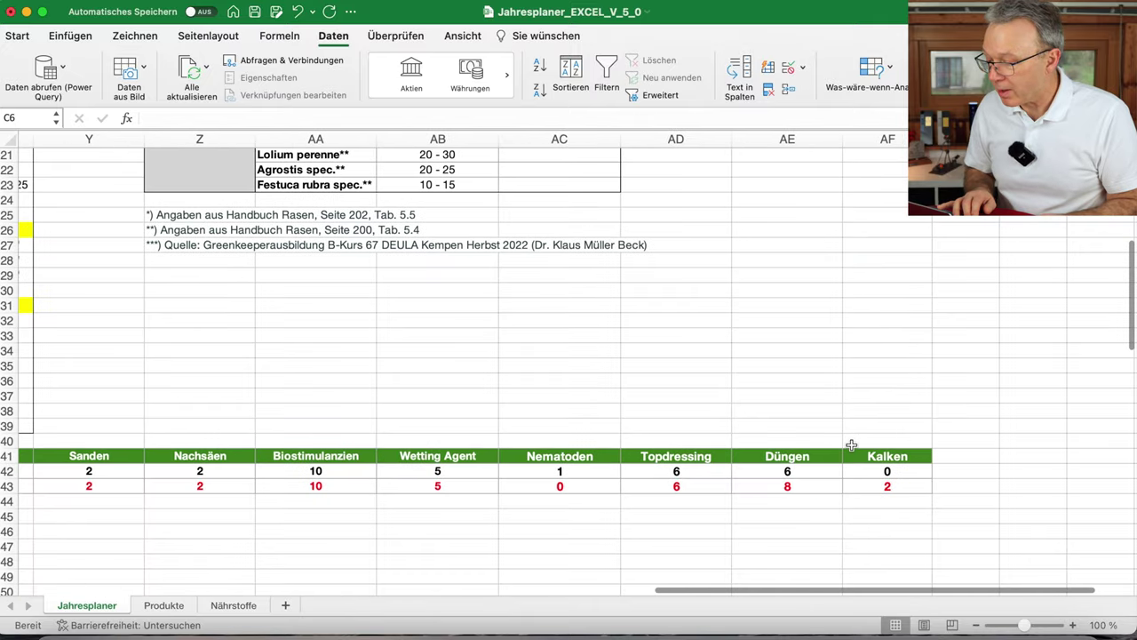
left_click(964, 454)
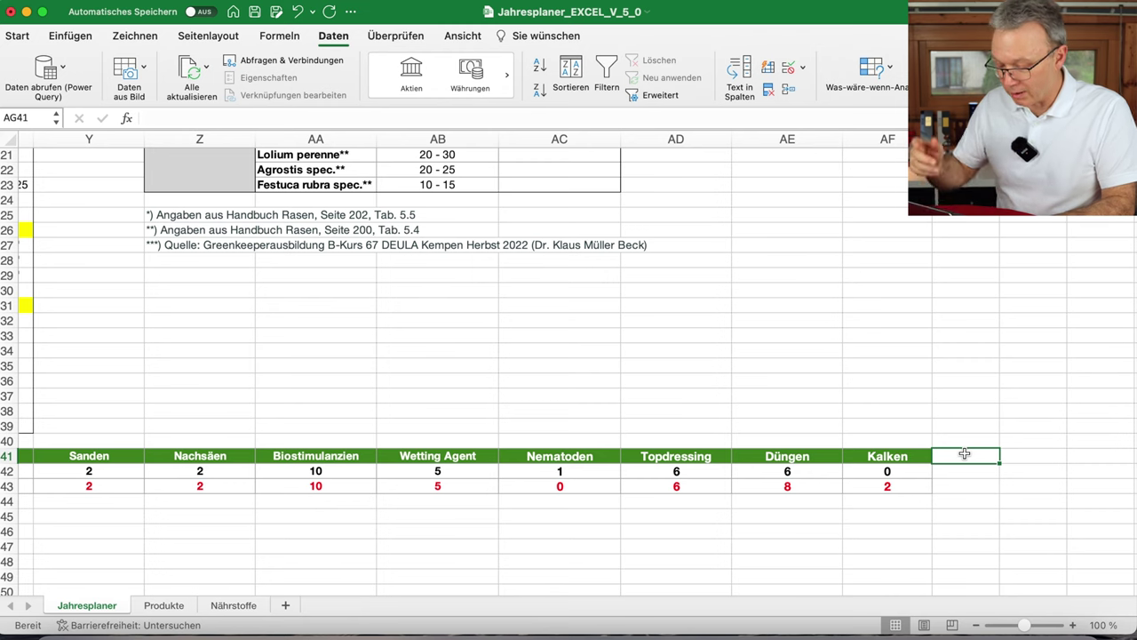
type("Test")
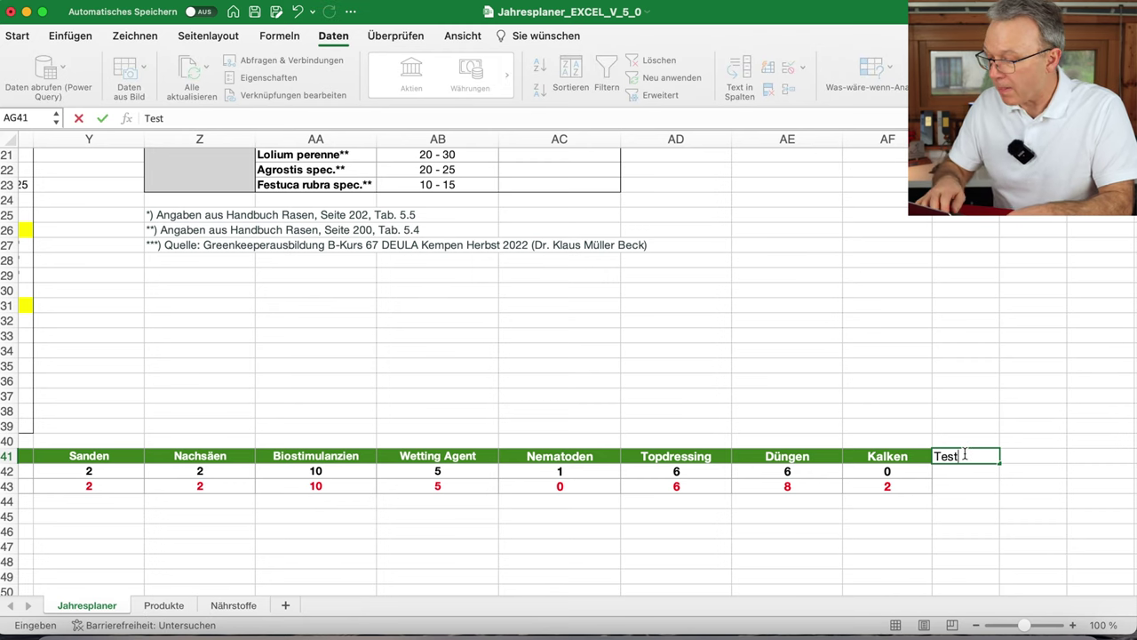
type("2")
key("Return")
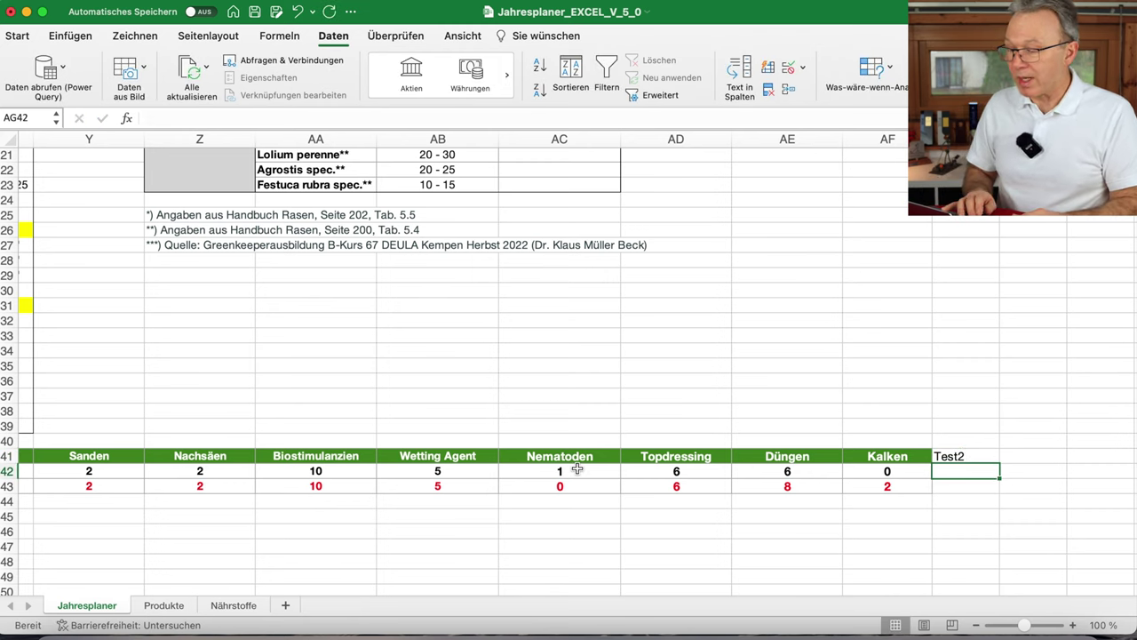
- Check the activity choices offered for the first Januar row, including the end of the list
scroll(576, 468, "left", 3)
scroll(576, 468, "left", 10)
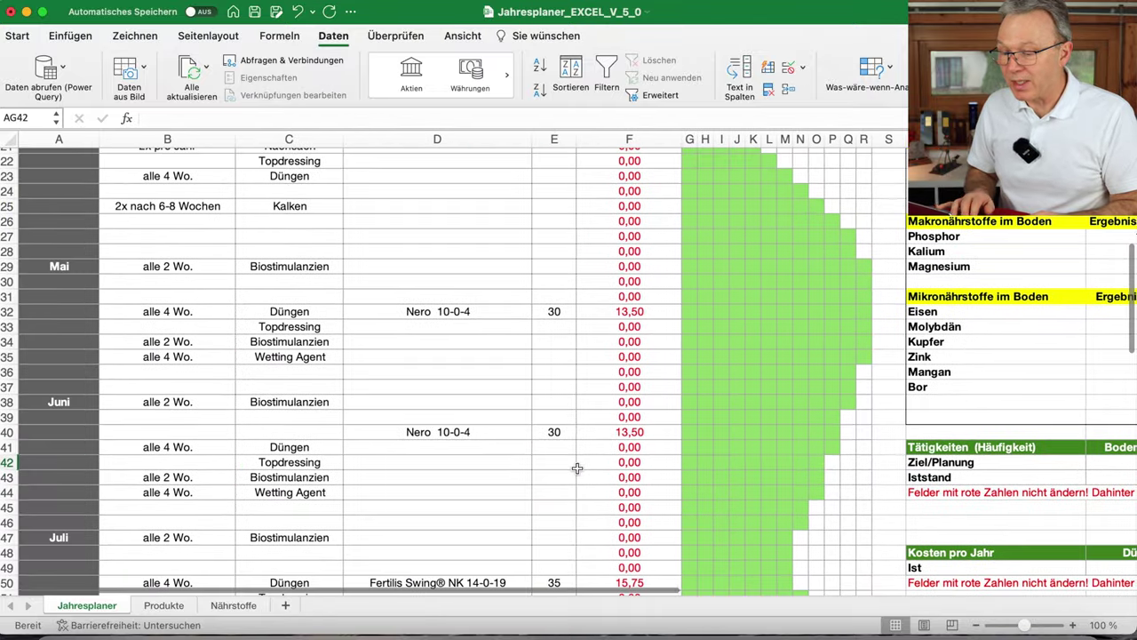
scroll(577, 468, "up", 7)
left_click(294, 298)
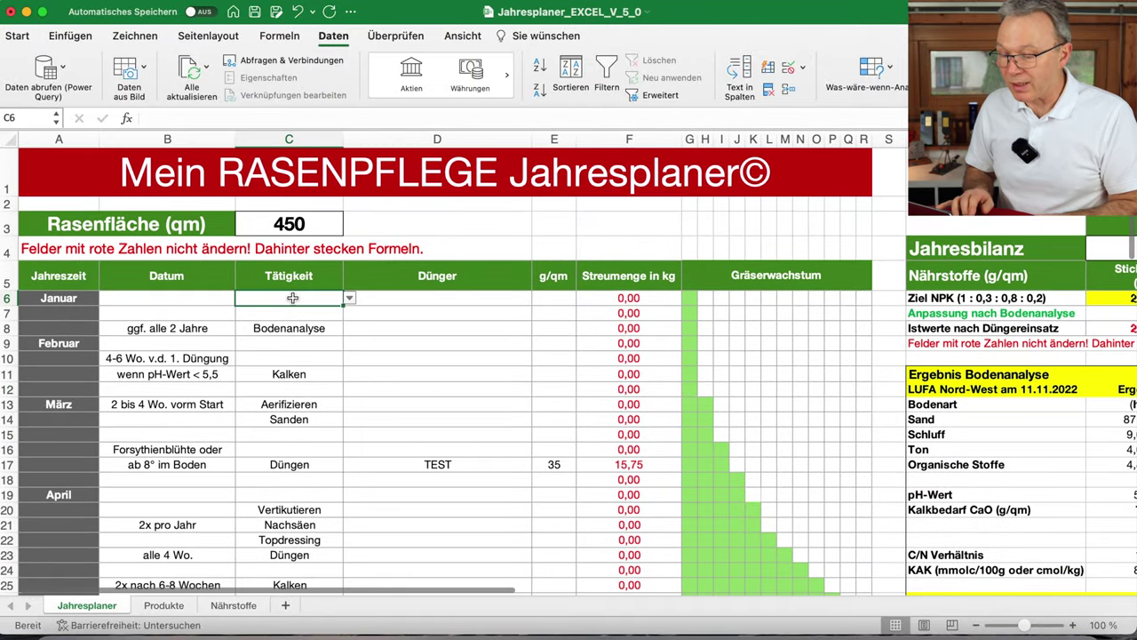
left_click(349, 298)
scroll(295, 405, "down", 3)
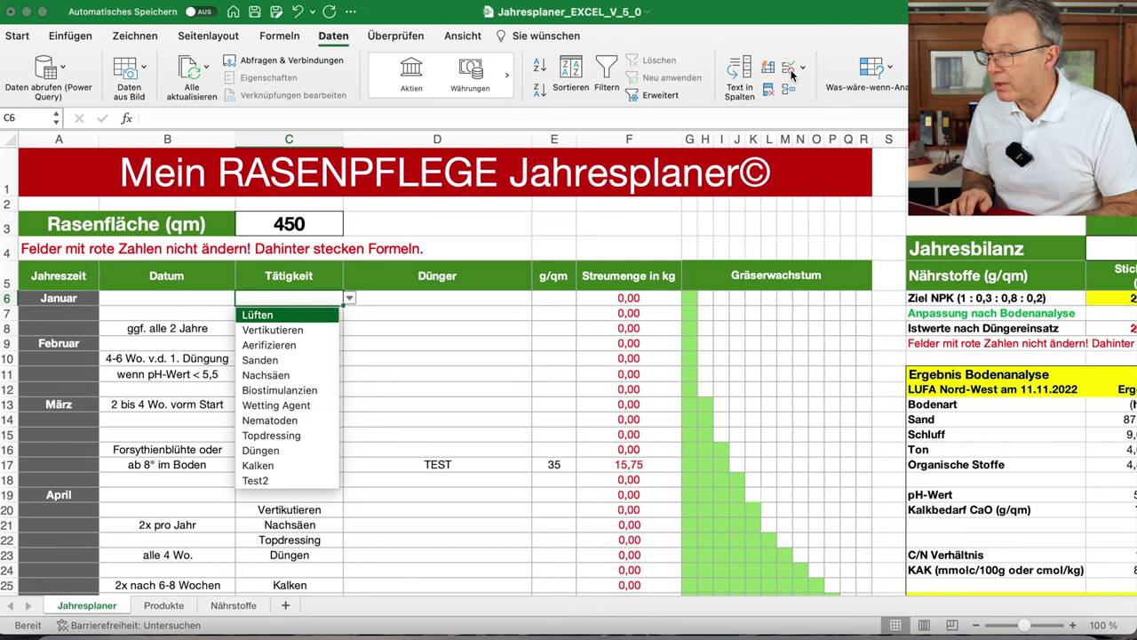
left_click(753, 202)
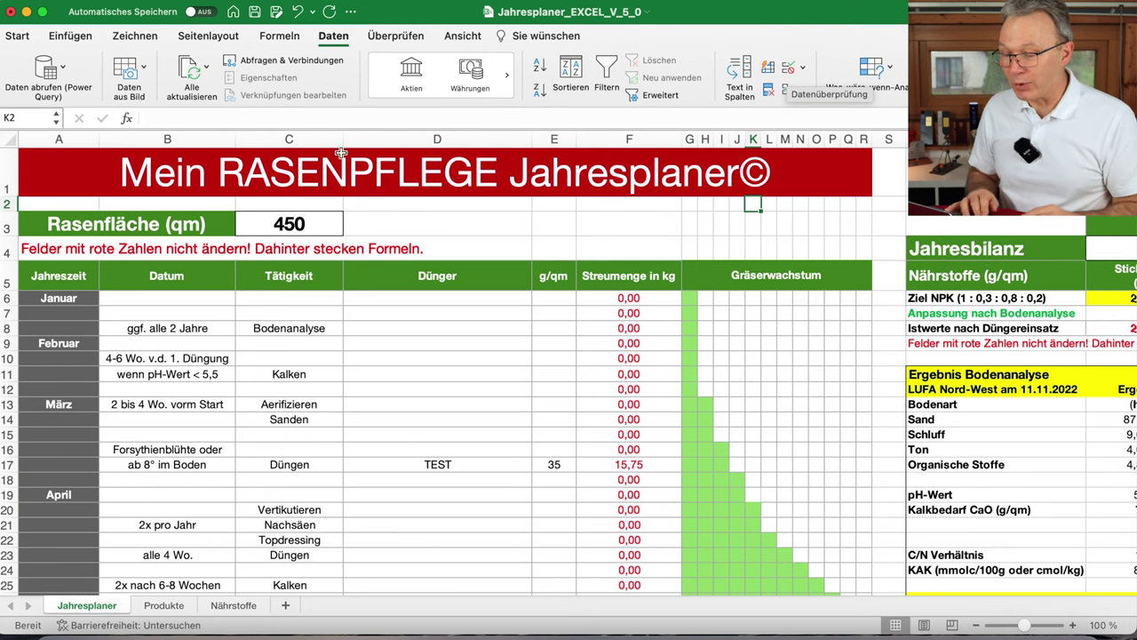
- Fill the empty activity cell C6 down to C14 and choose Test2 as the activity in C12
left_click(321, 297)
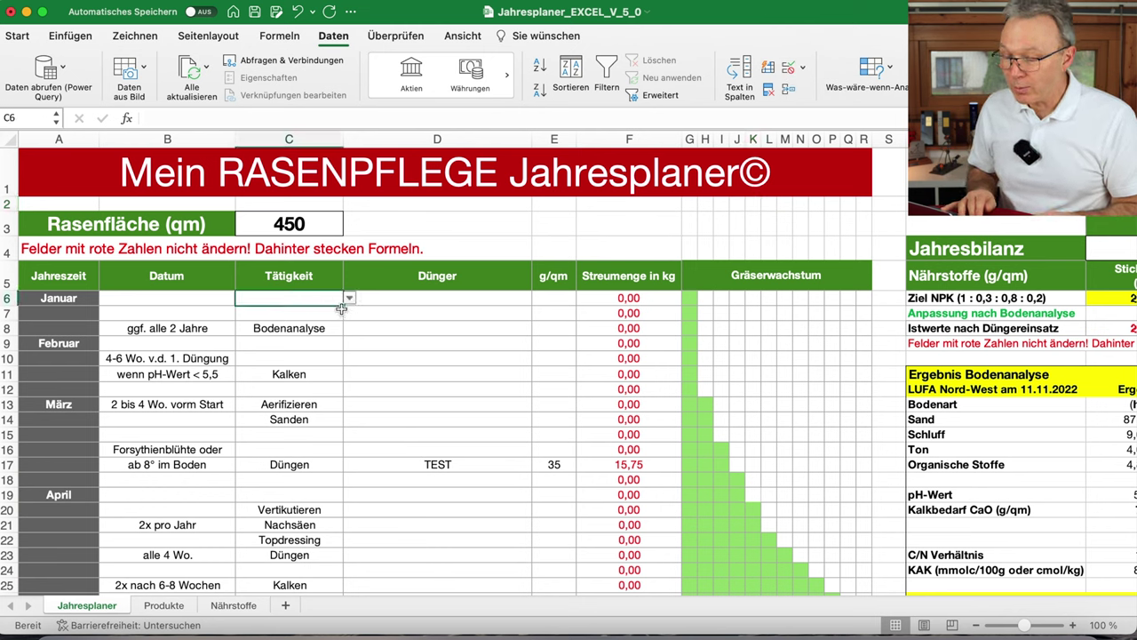
mouse_move(343, 305)
left_mouse_down()
mouse_move(331, 426)
mouse_move(391, 408)
left_mouse_up()
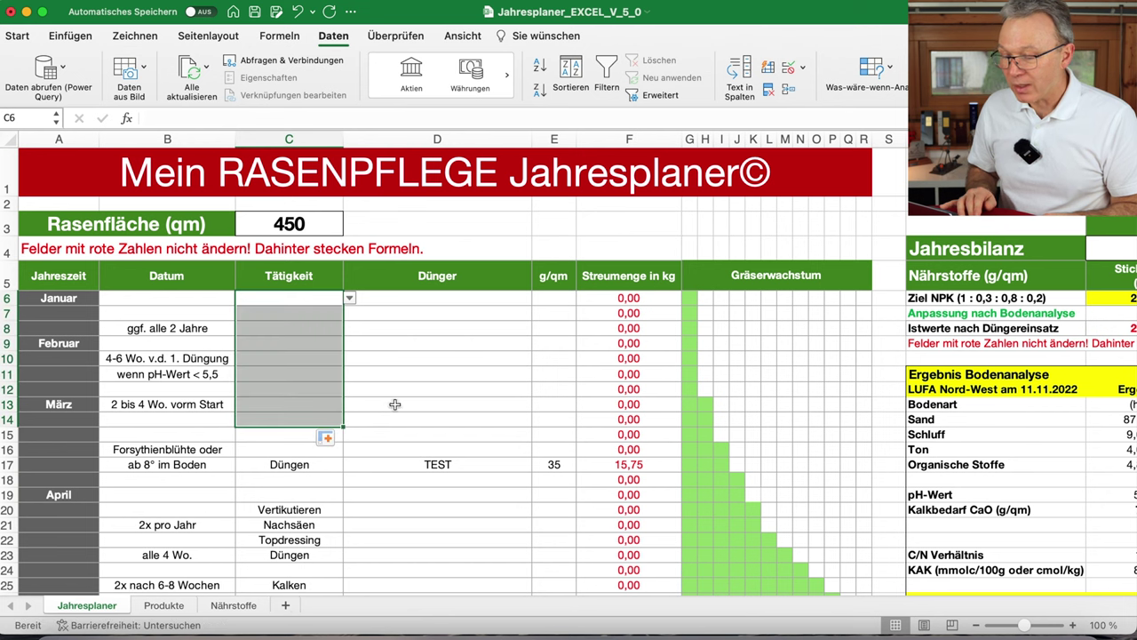
left_click(300, 391)
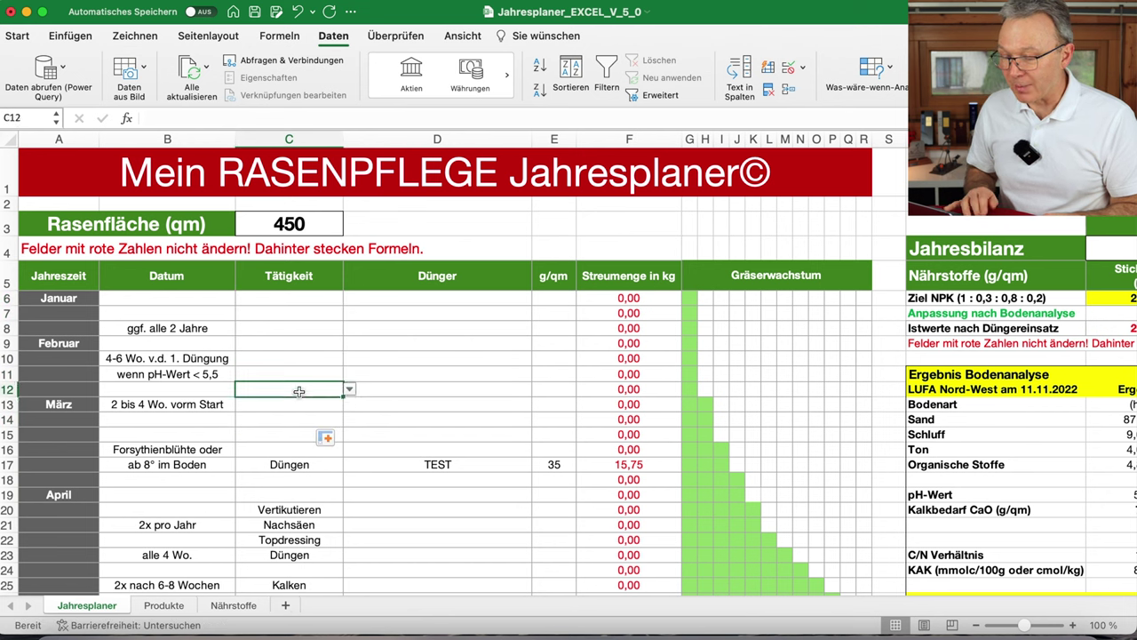
left_click(351, 390)
scroll(284, 458, "down", 1)
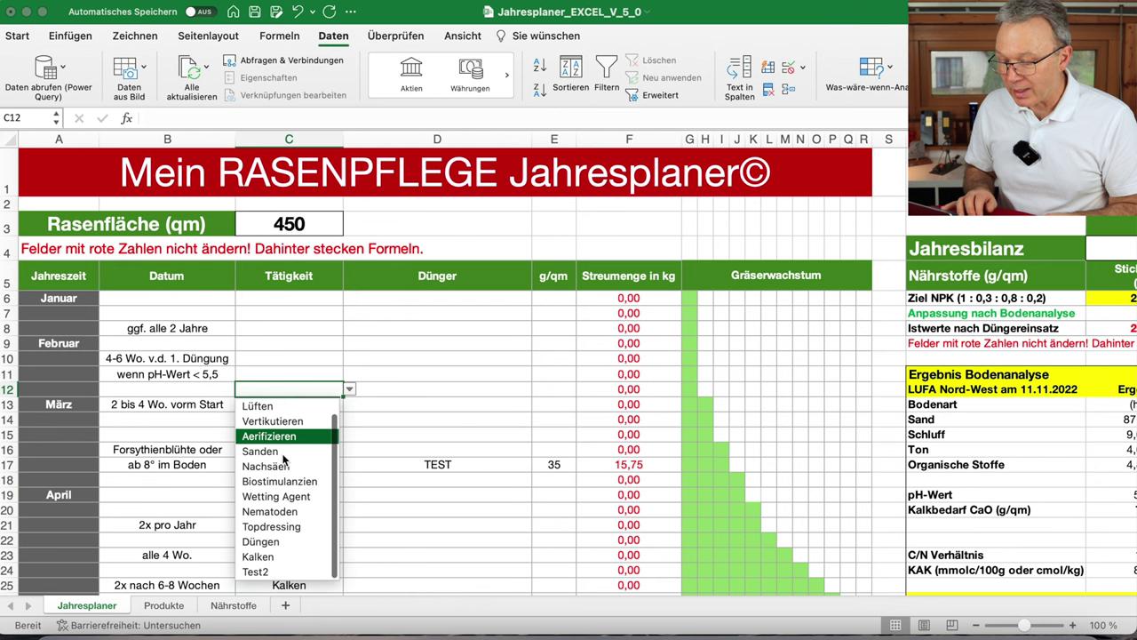
left_click(259, 558)
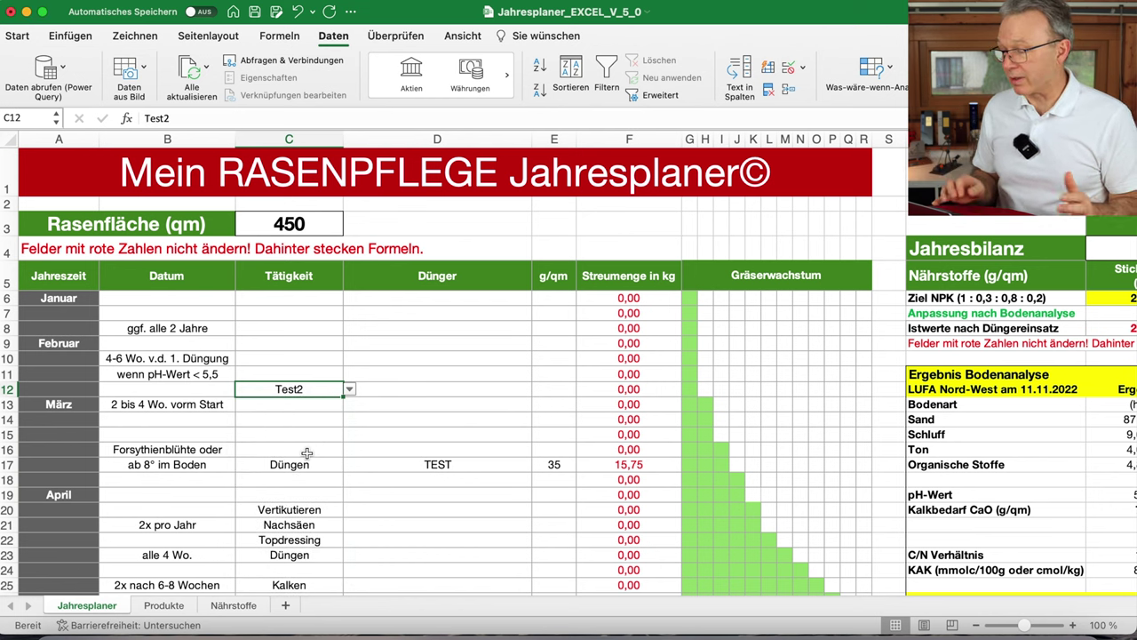
- Review the yearly plan from Januar to November together with the nutrient, Tätigkeiten and Kosten pro Jahr tables beside it
scroll(306, 453, "right", 15)
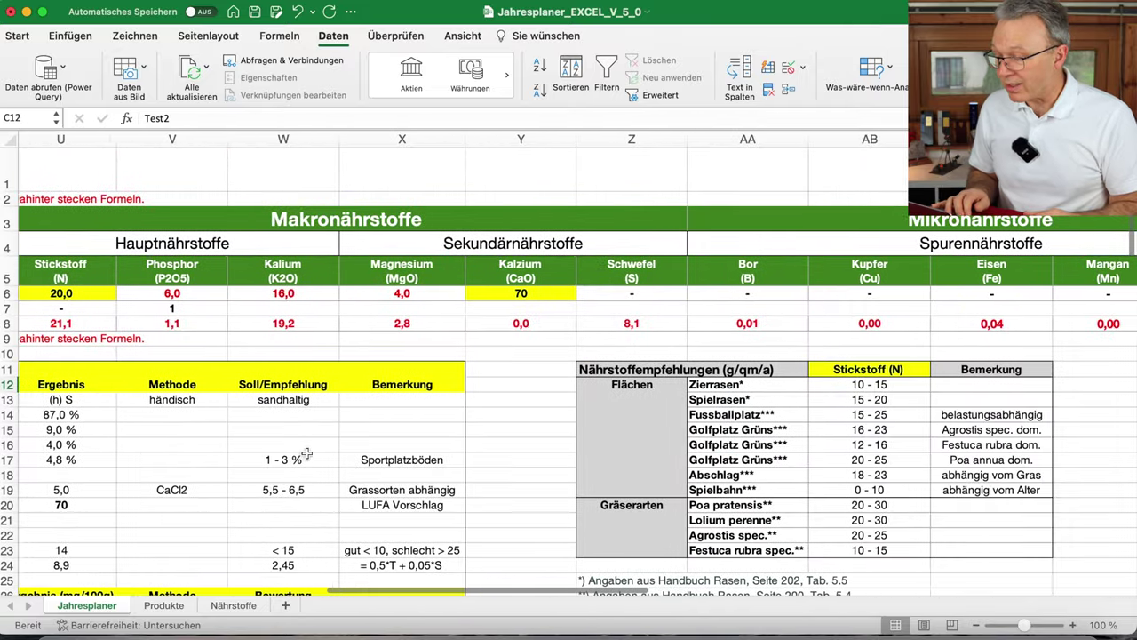
scroll(307, 453, "down", 14)
scroll(307, 453, "left", 4)
scroll(307, 454, "left", 15)
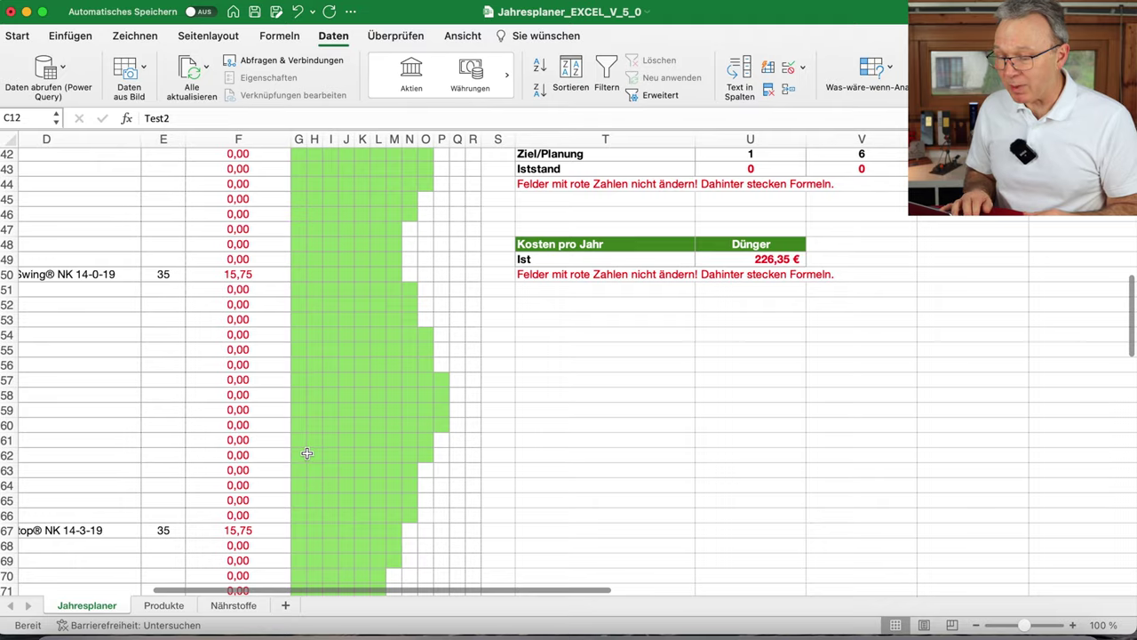
scroll(306, 453, "up", 5)
scroll(307, 453, "up", 10)
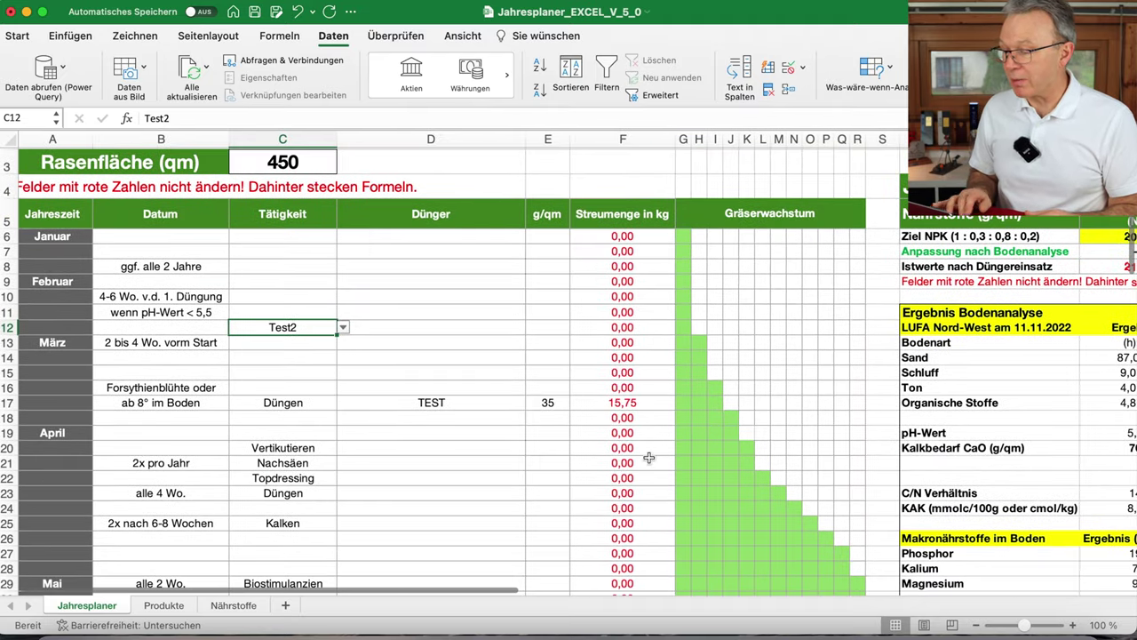
scroll(799, 468, "down", 5)
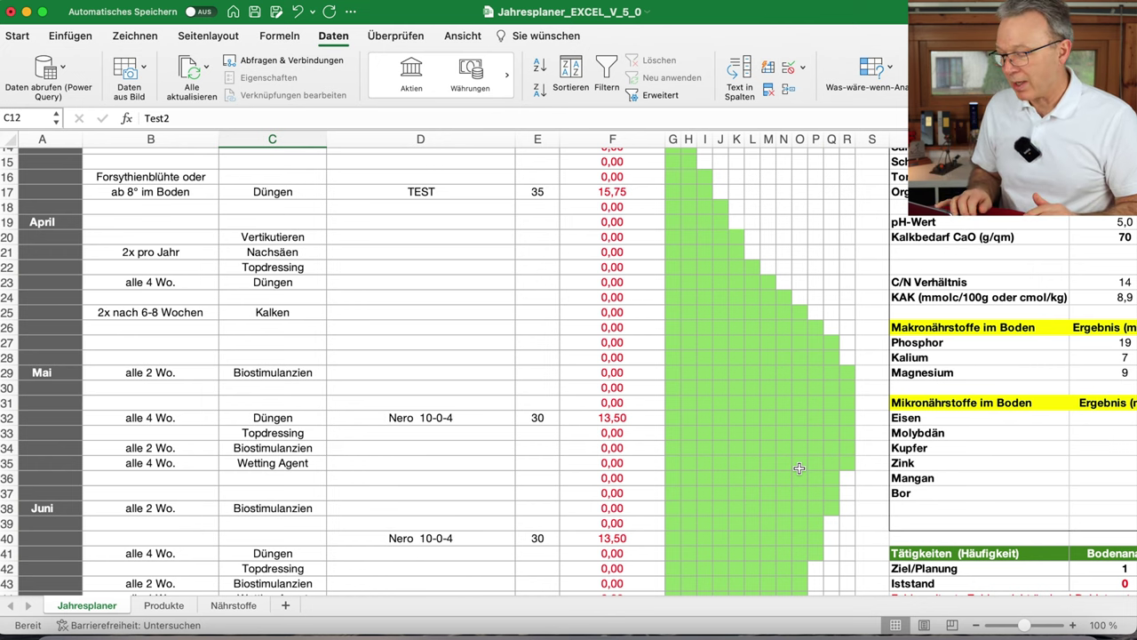
scroll(799, 469, "down", 3)
scroll(799, 469, "down", 2)
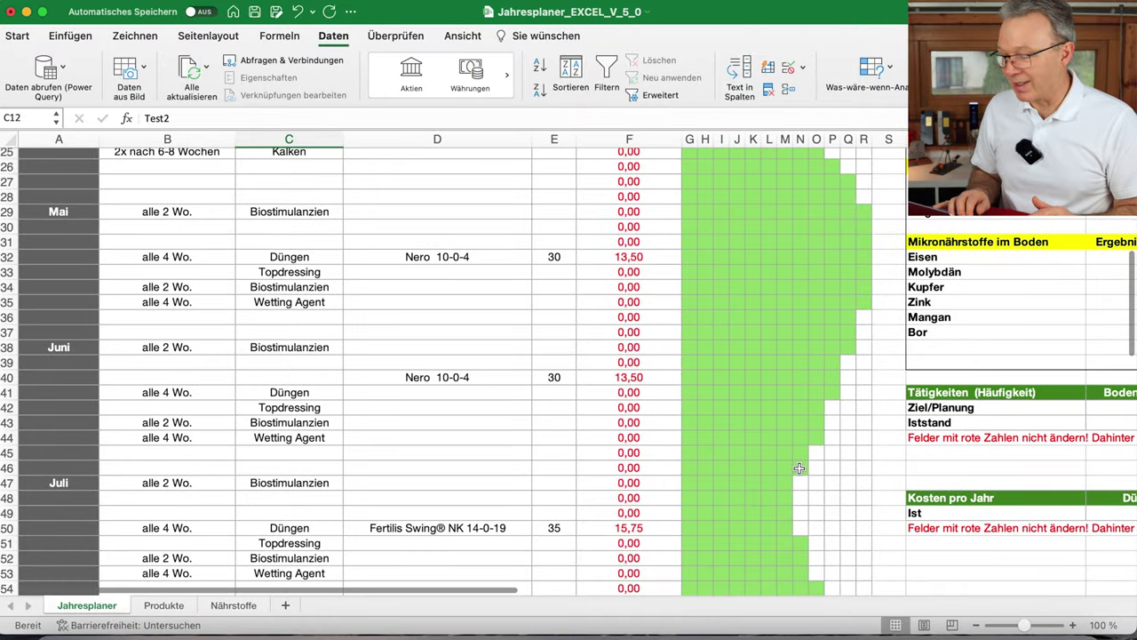
scroll(798, 468, "down", 10)
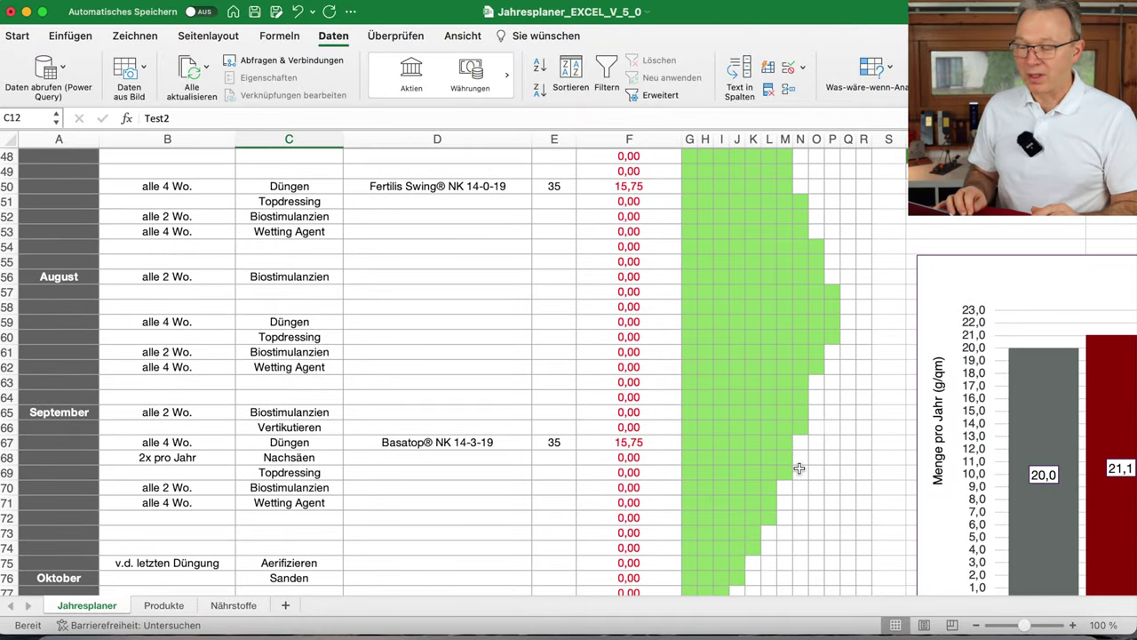
scroll(798, 468, "down", 10)
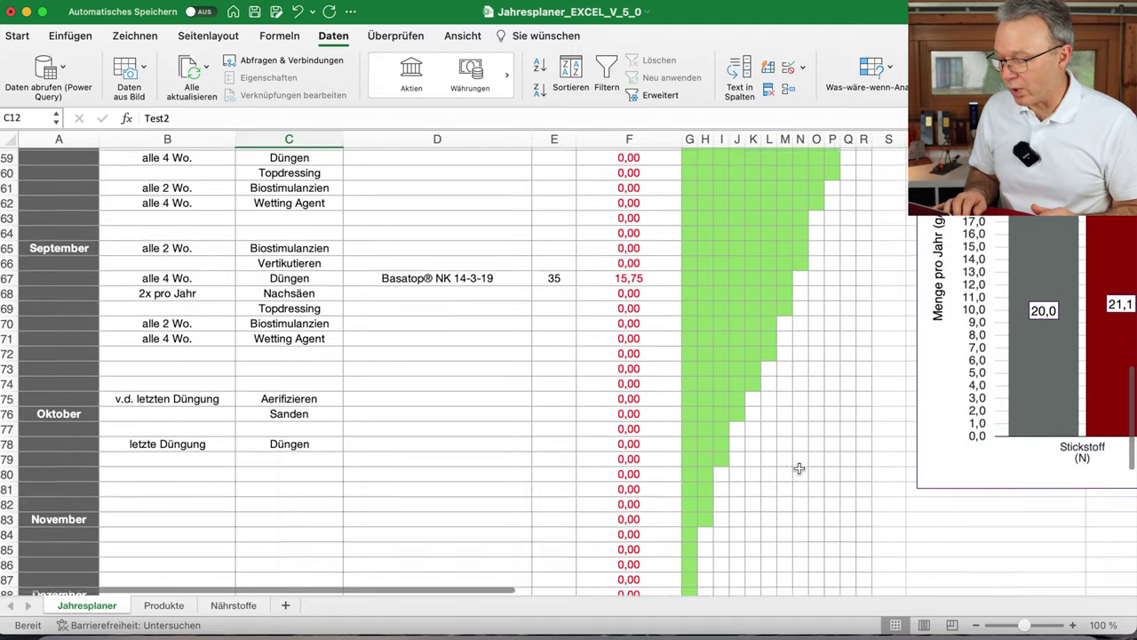
scroll(799, 468, "up", 20)
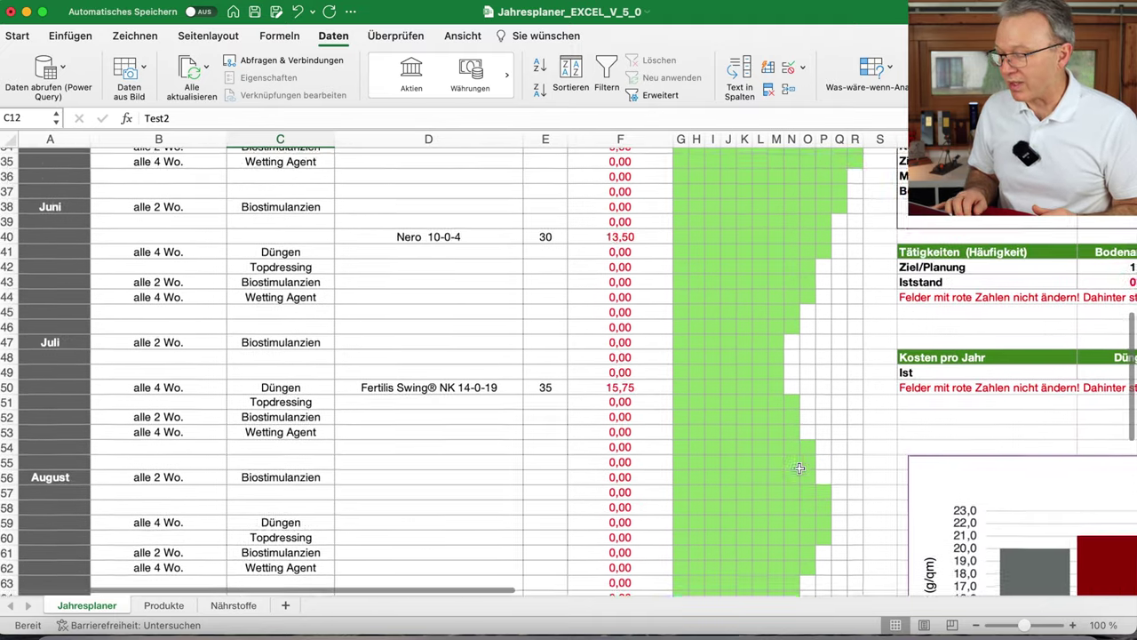
scroll(799, 468, "up", 10)
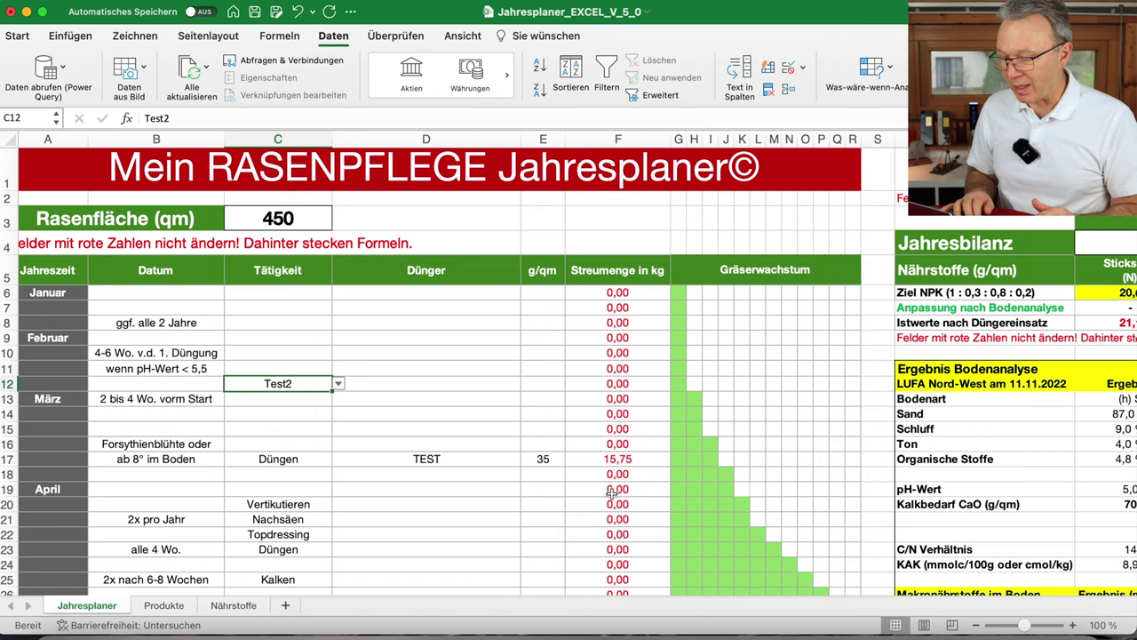
scroll(612, 491, "down", 3)
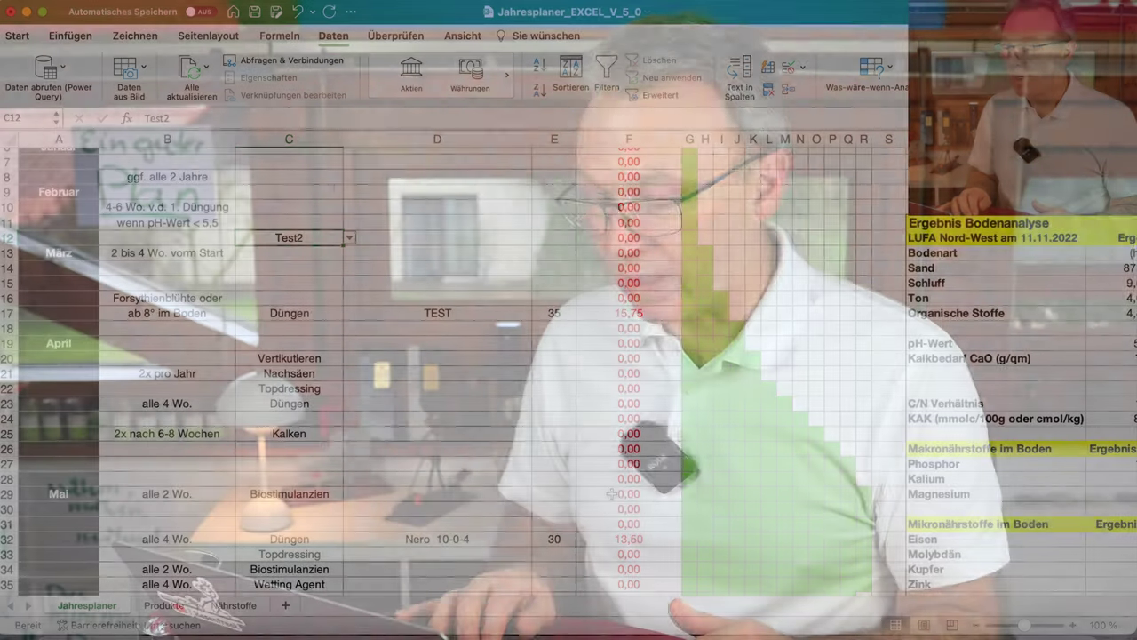